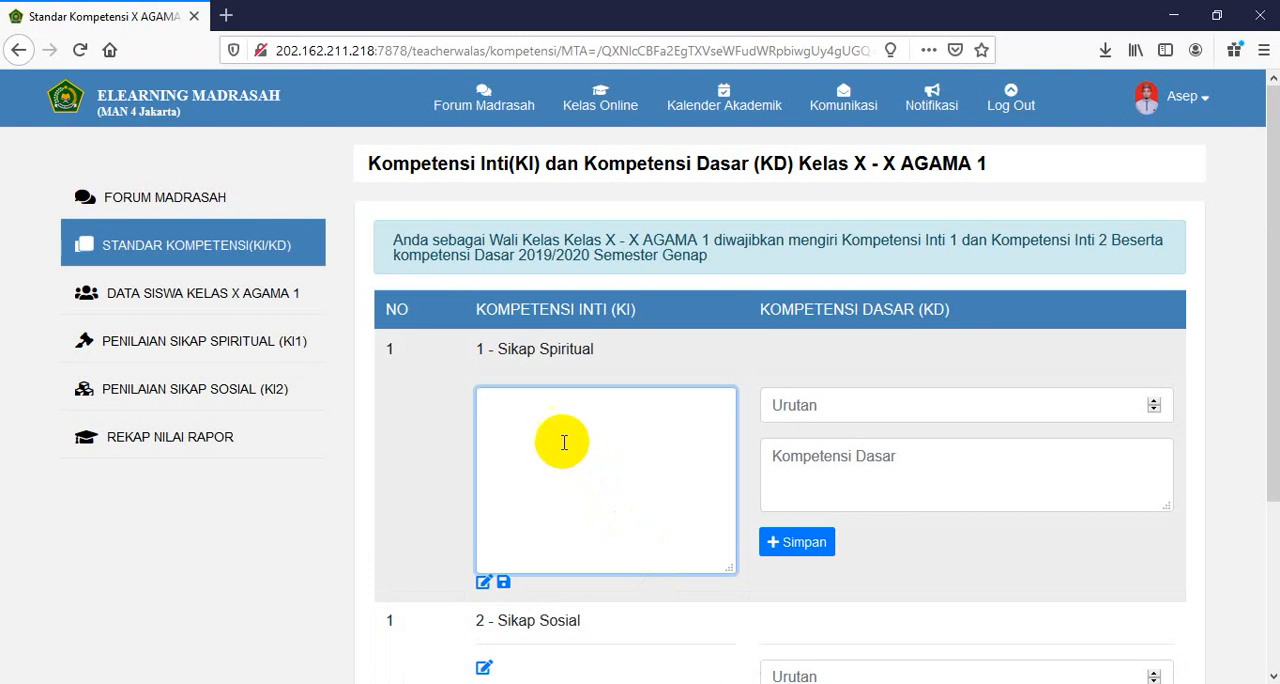
# - Paste "Menghayati dan mengamalkan ajaran agama yang dianutnya" as the Sikap Spiritual core competency, remove its line breaks, and save it
pyautogui.write('Menghayati dan mengamalkan ajaran agama yang dianutnya')
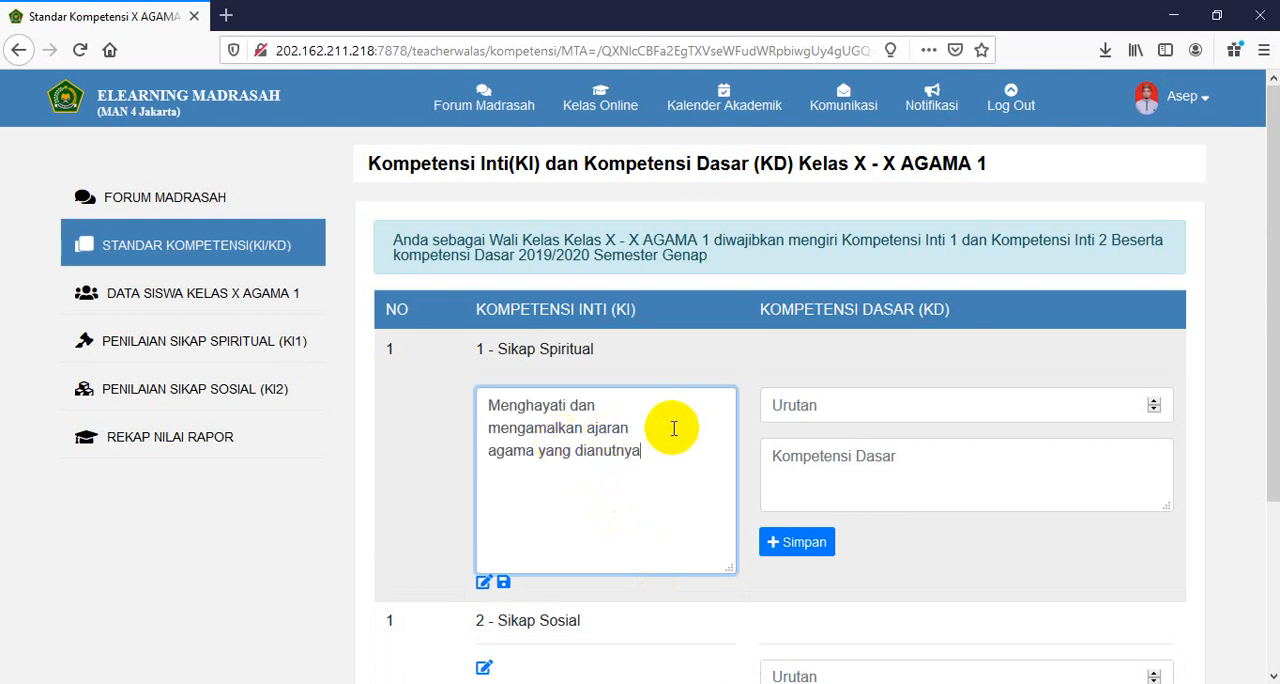
pyautogui.press('Delete')
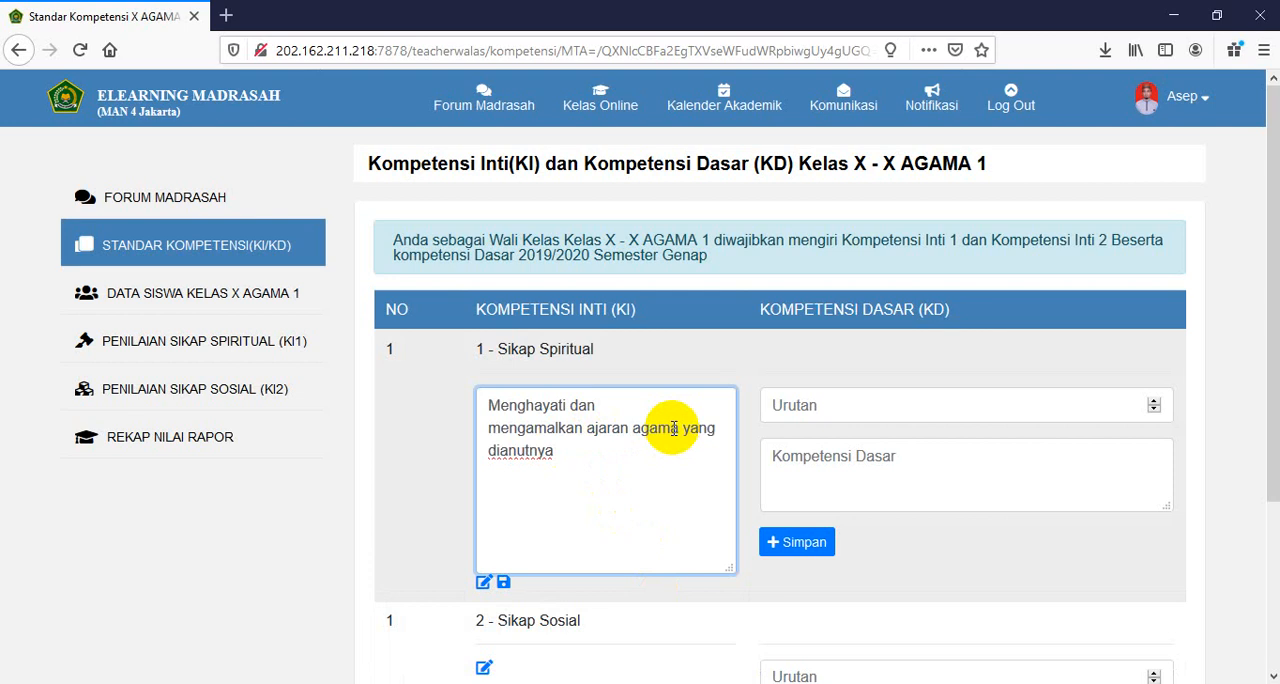
pyautogui.press('Delete')
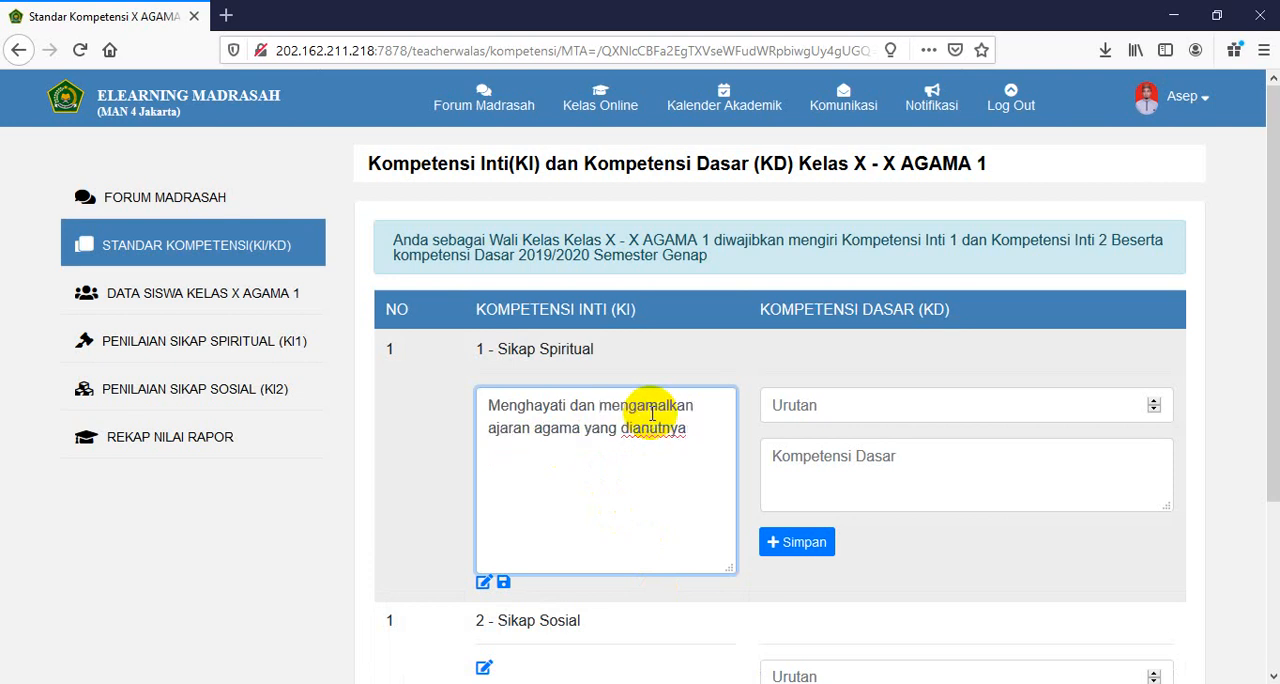
pyautogui.click(505, 584)
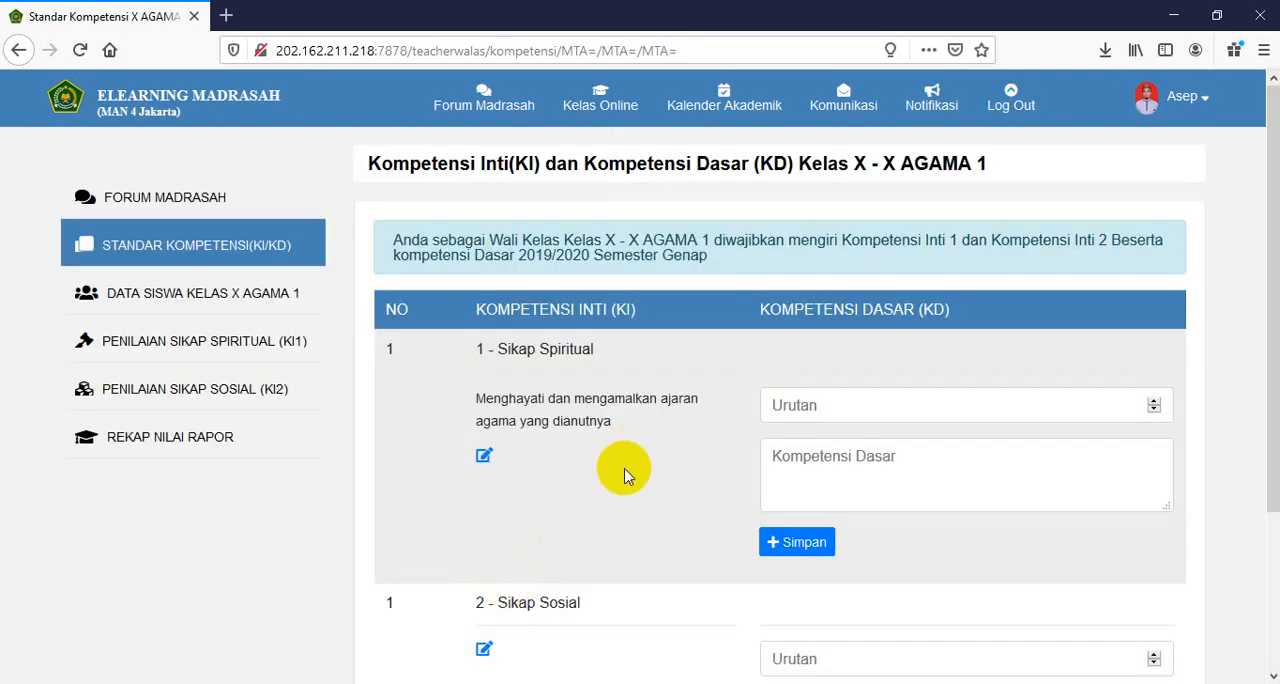
# - Switch to Foxit Reader and copy the second Kelas 9 core competency of Tabel 6, from "Menghayati dan mengamalkan perilaku" to "dunia"
pyautogui.scroll(-3, 610, 476)
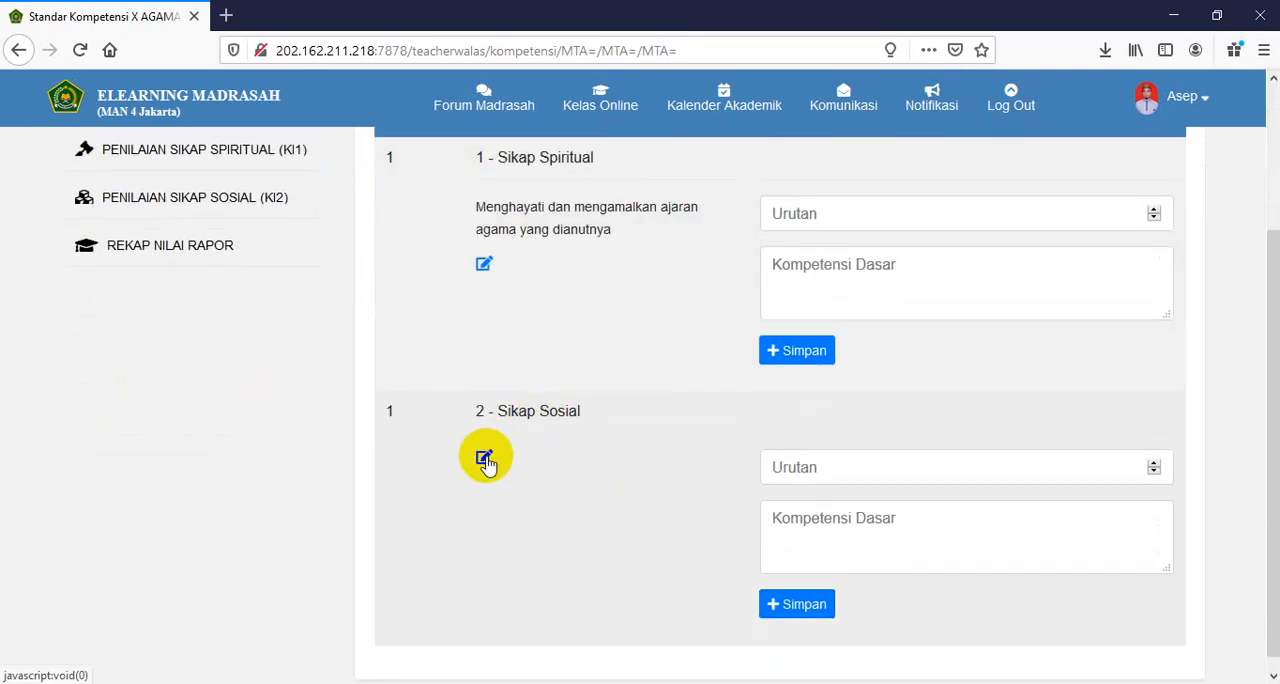
pyautogui.hotkey('alt', 'Tab')
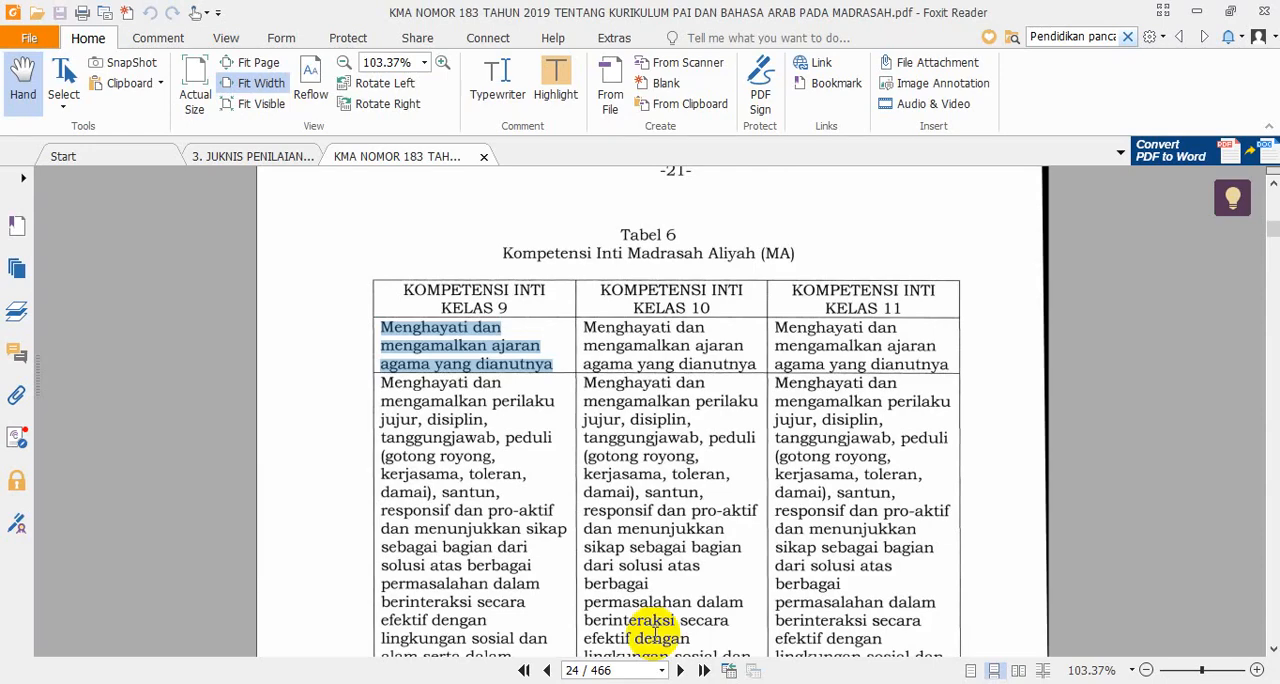
pyautogui.scroll(-1, 477, 457)
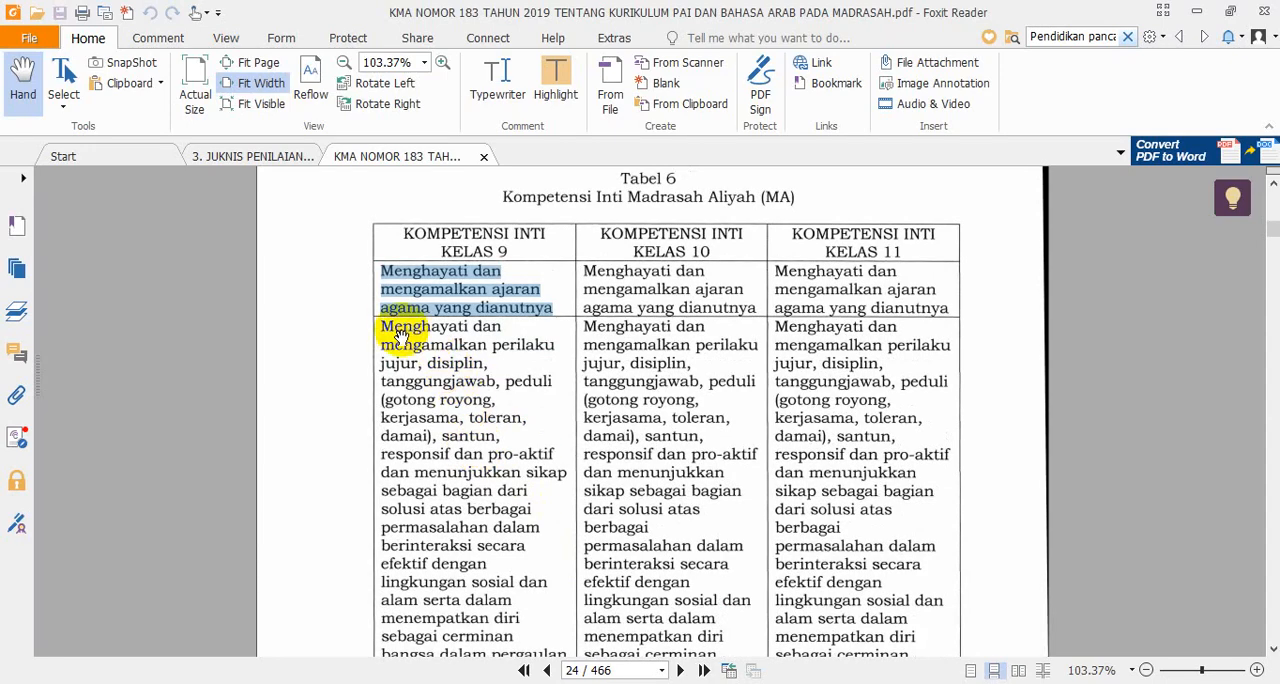
pyautogui.moveTo(383, 326); pyautogui.dragTo(437, 608)
pyautogui.rightClick(440, 397)
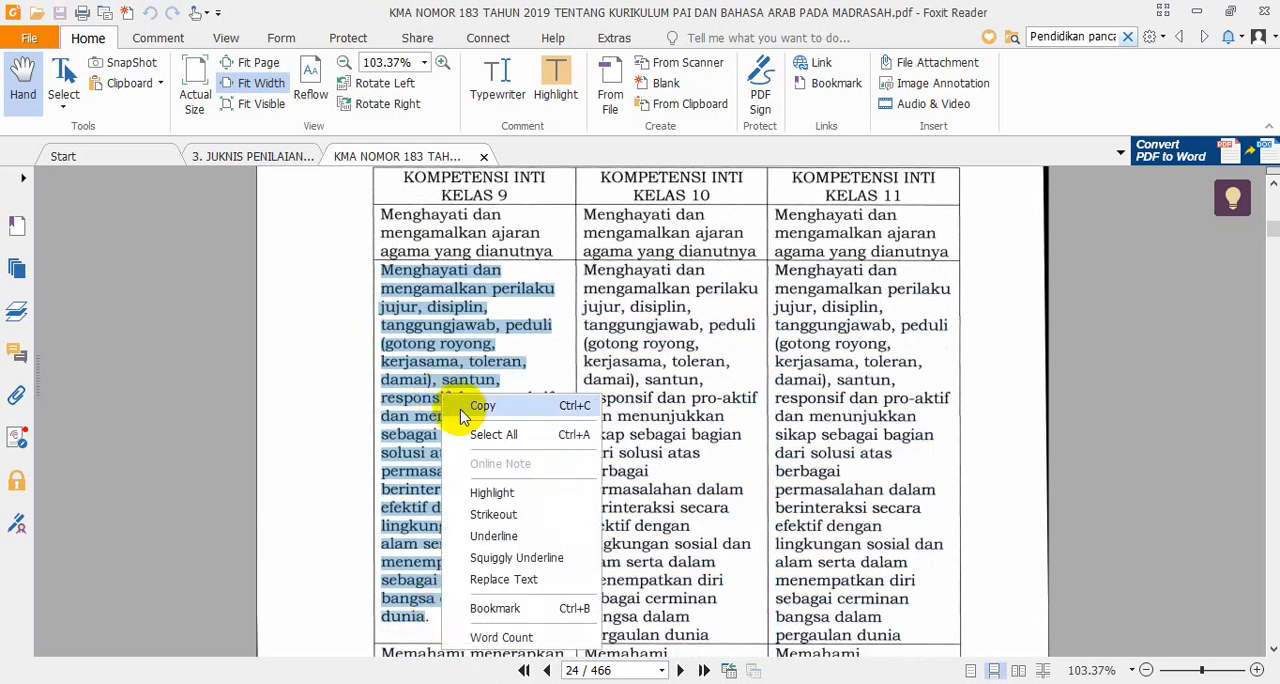
pyautogui.click(480, 406)
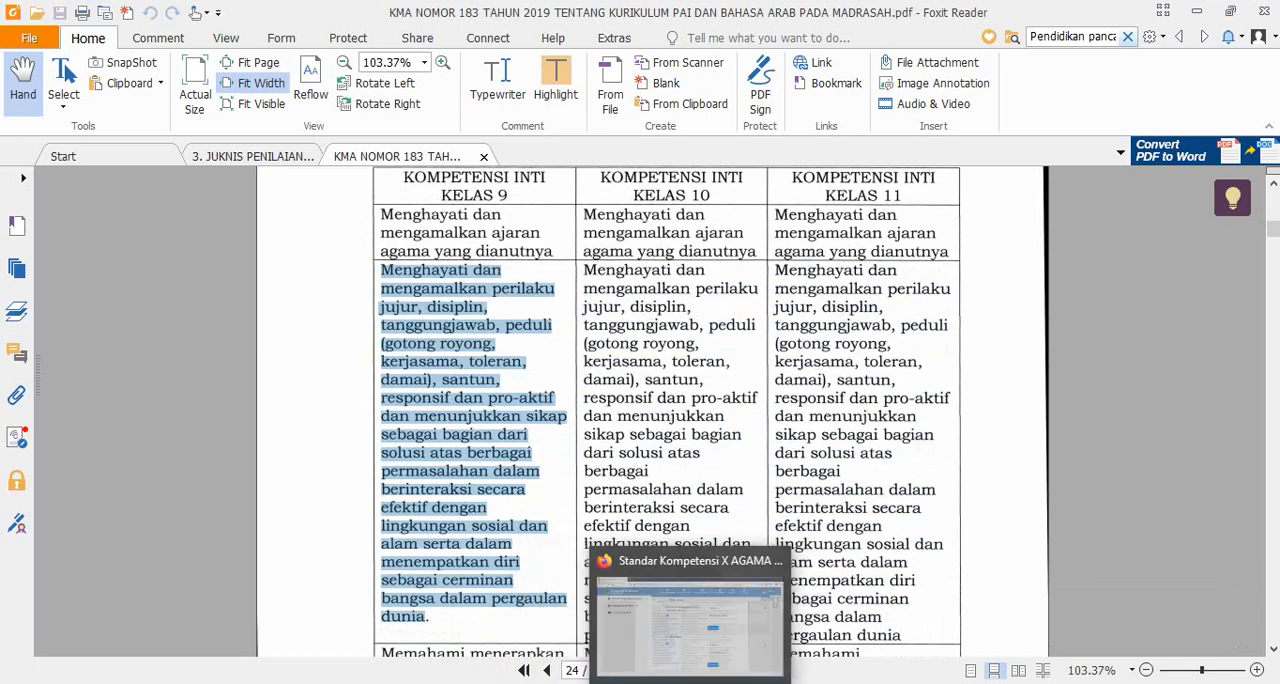
# - Switch back to Firefox, paste the copied text as the Sikap Sosial core competency, and save it
pyautogui.click(718, 657)
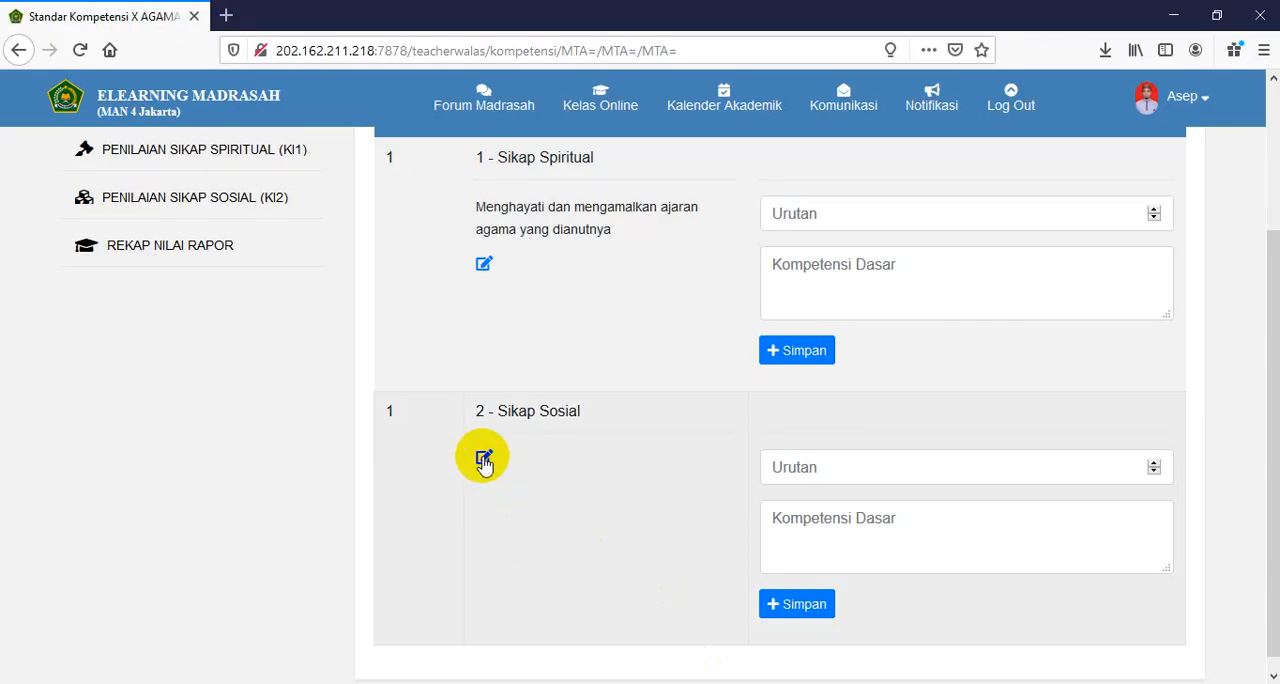
pyautogui.click(484, 457)
pyautogui.click(493, 481)
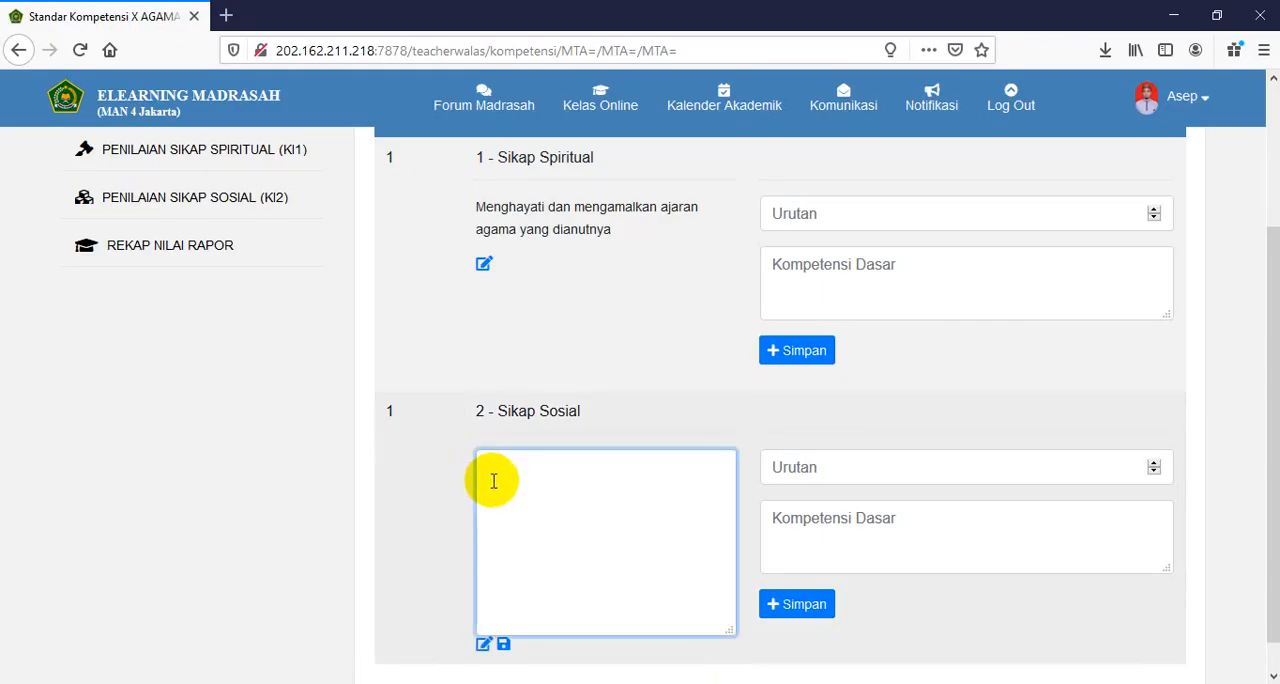
pyautogui.hotkey('ctrl', 'v')
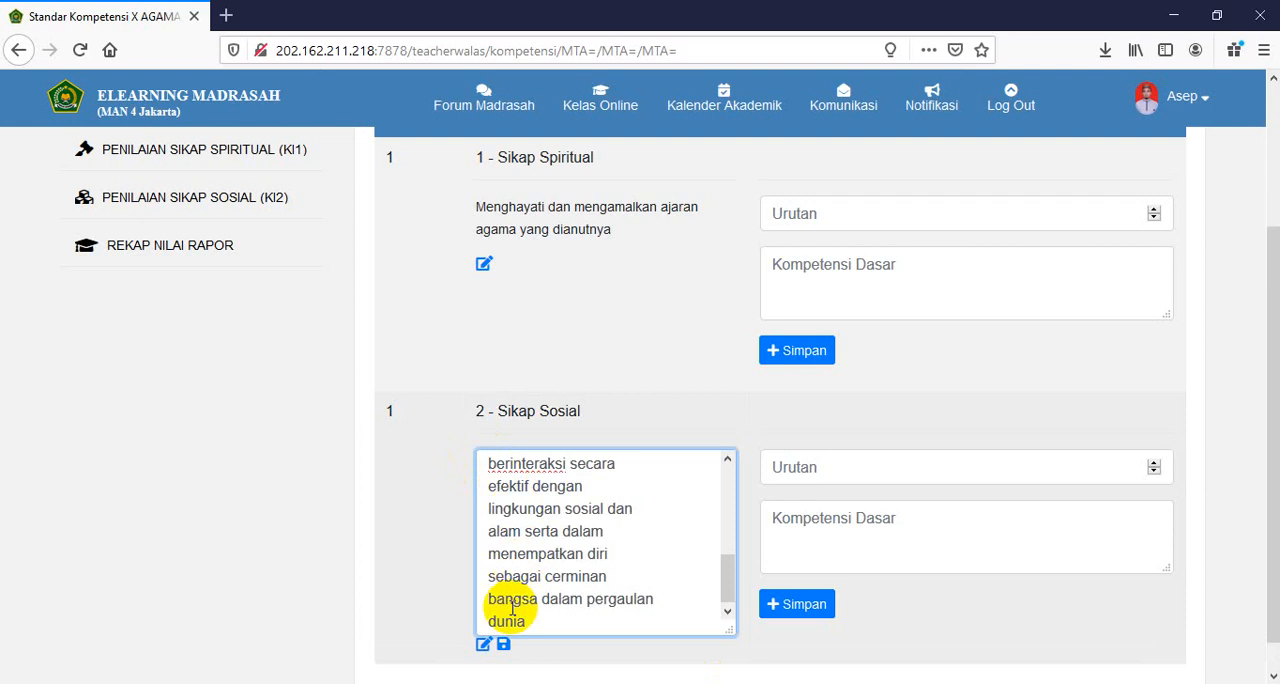
pyautogui.click(503, 644)
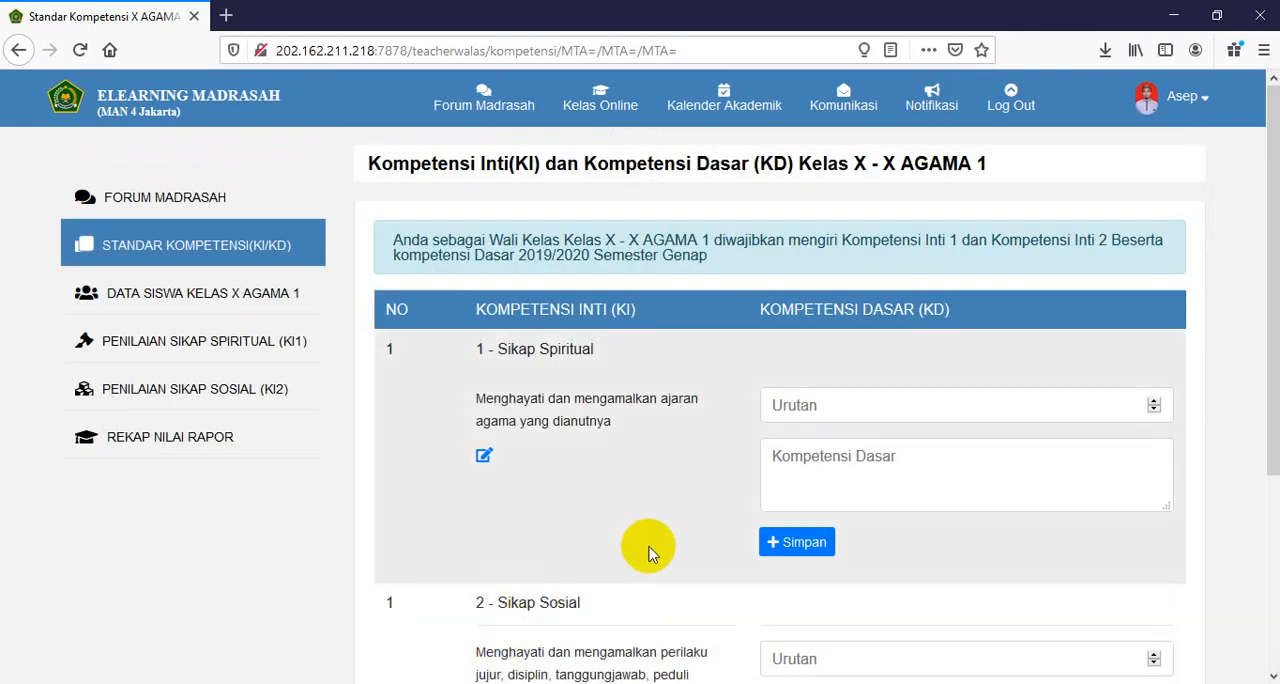
# - Reopen the Sikap Sosial core competency for editing and remove the line break between "Menghayati dan" and "mengamalkan perilaku"
pyautogui.scroll(-5, 651, 540)
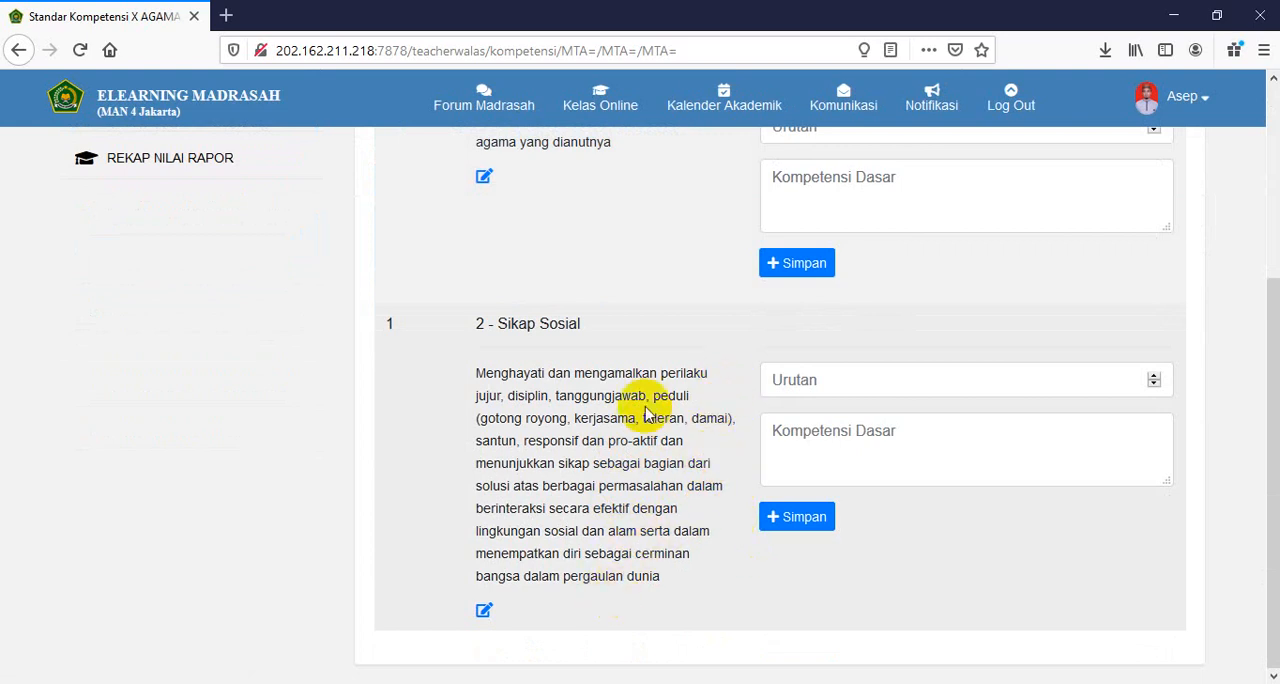
pyautogui.scroll(2, 595, 345)
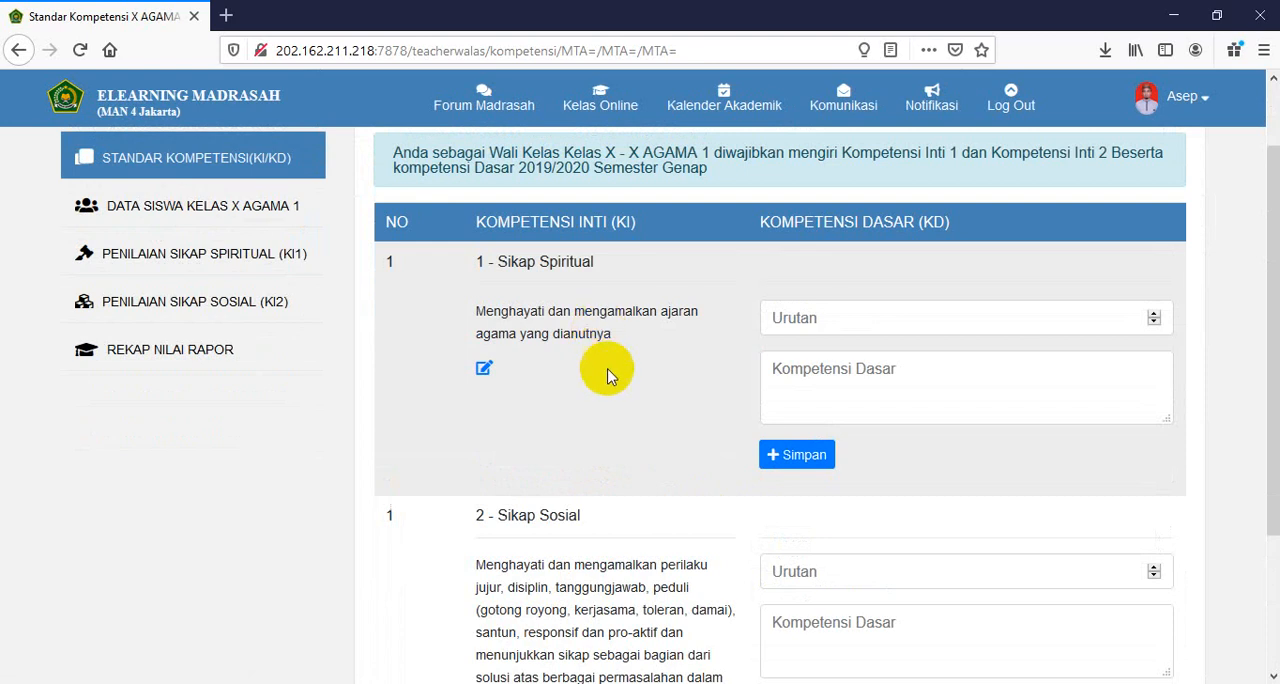
pyautogui.scroll(-2, 662, 592)
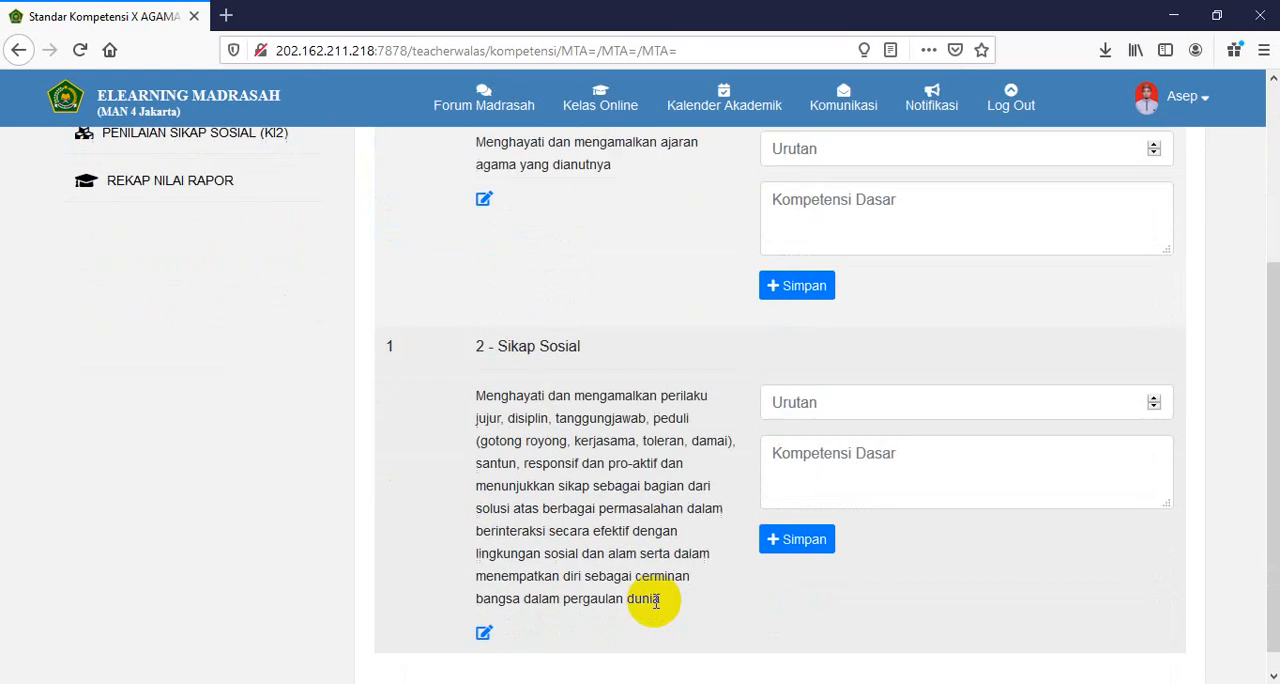
pyautogui.click(485, 611)
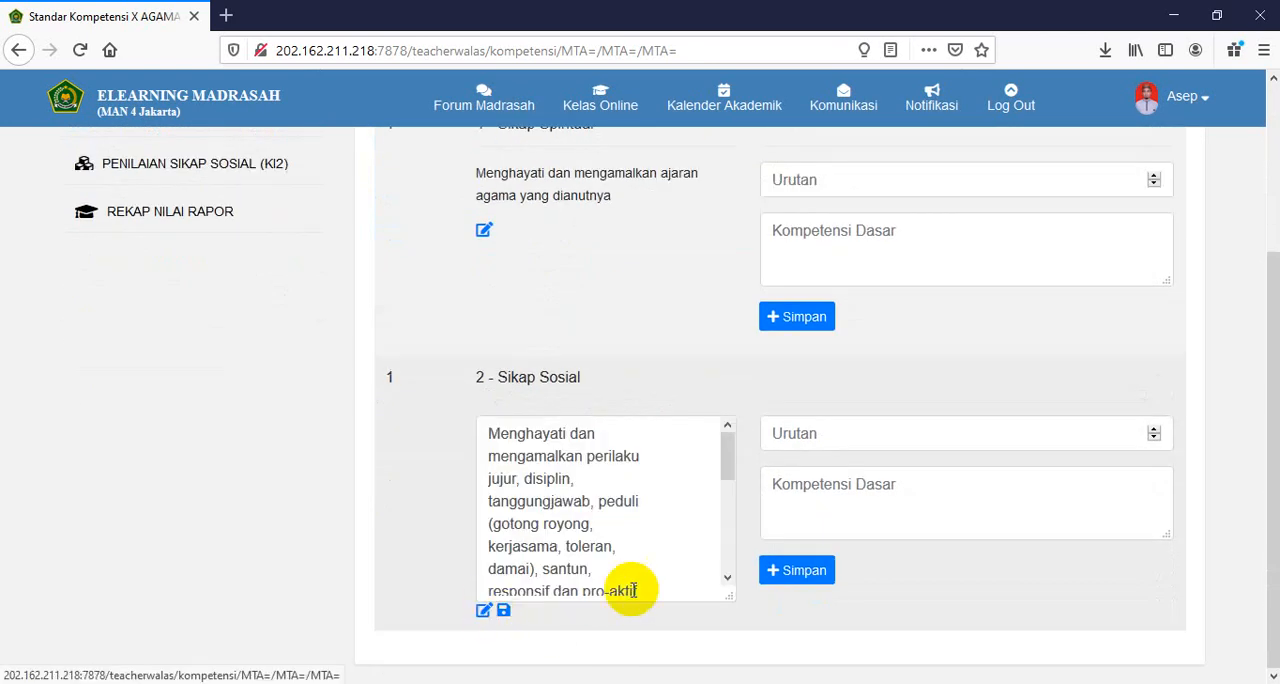
pyautogui.click(614, 436)
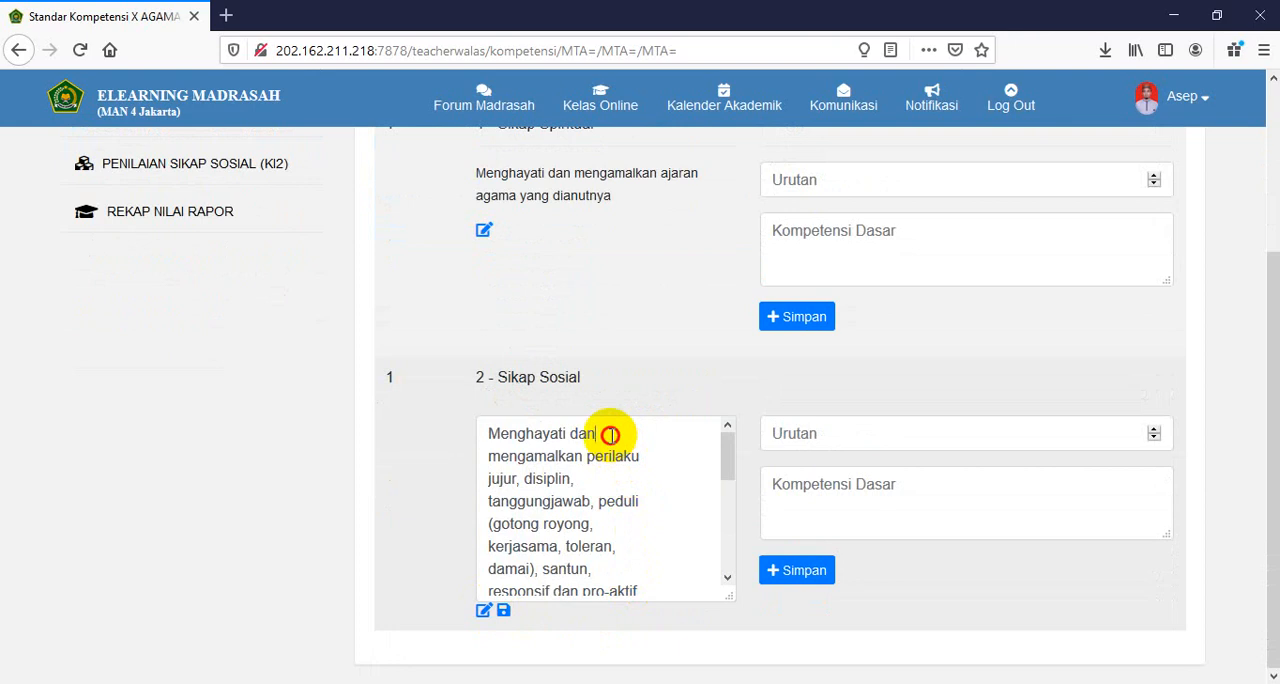
pyautogui.press('Delete')
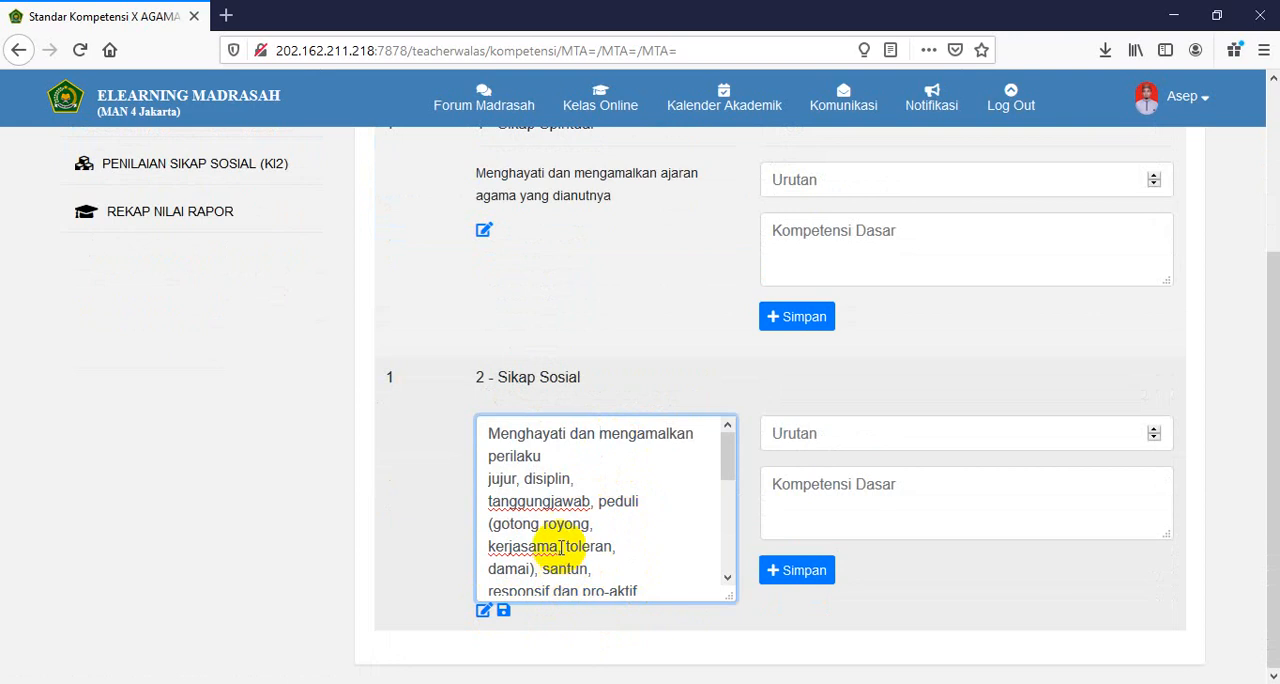
# - Remove the line breaks from "menempatkan diri" through "dunia" at the end of the Sikap Sosial text
pyautogui.scroll(-3, 546, 579)
pyautogui.scroll(-2, 546, 579)
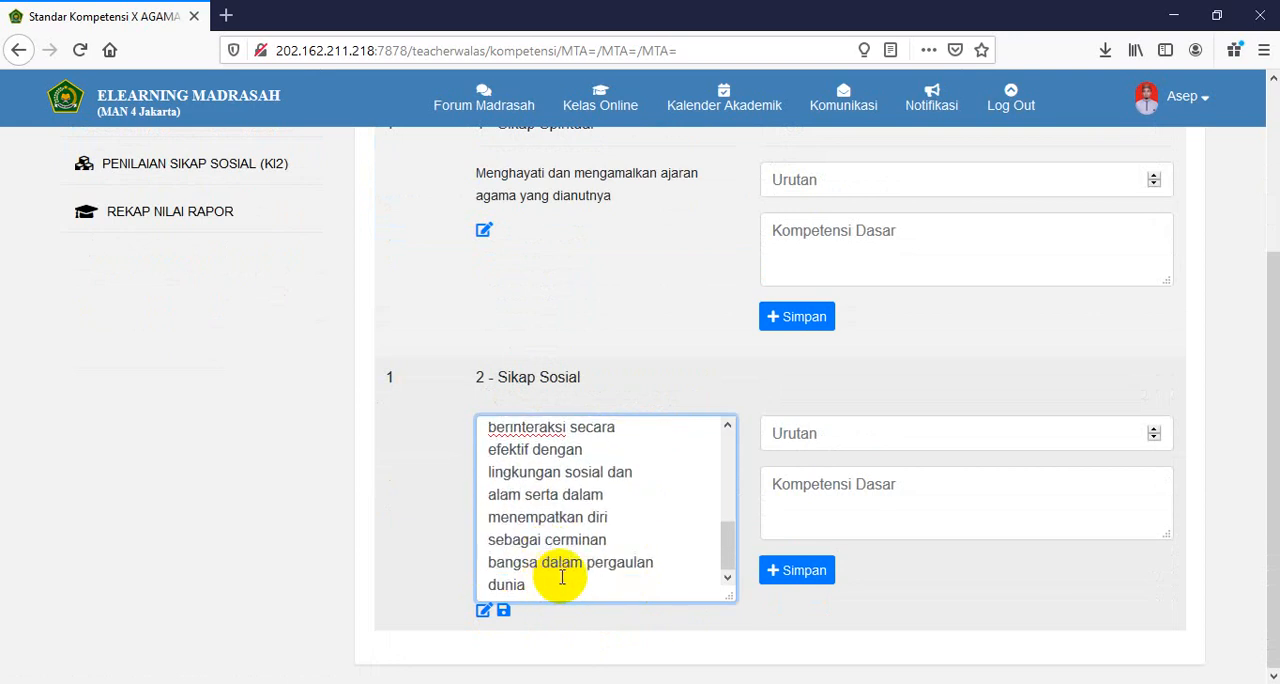
pyautogui.click(667, 567)
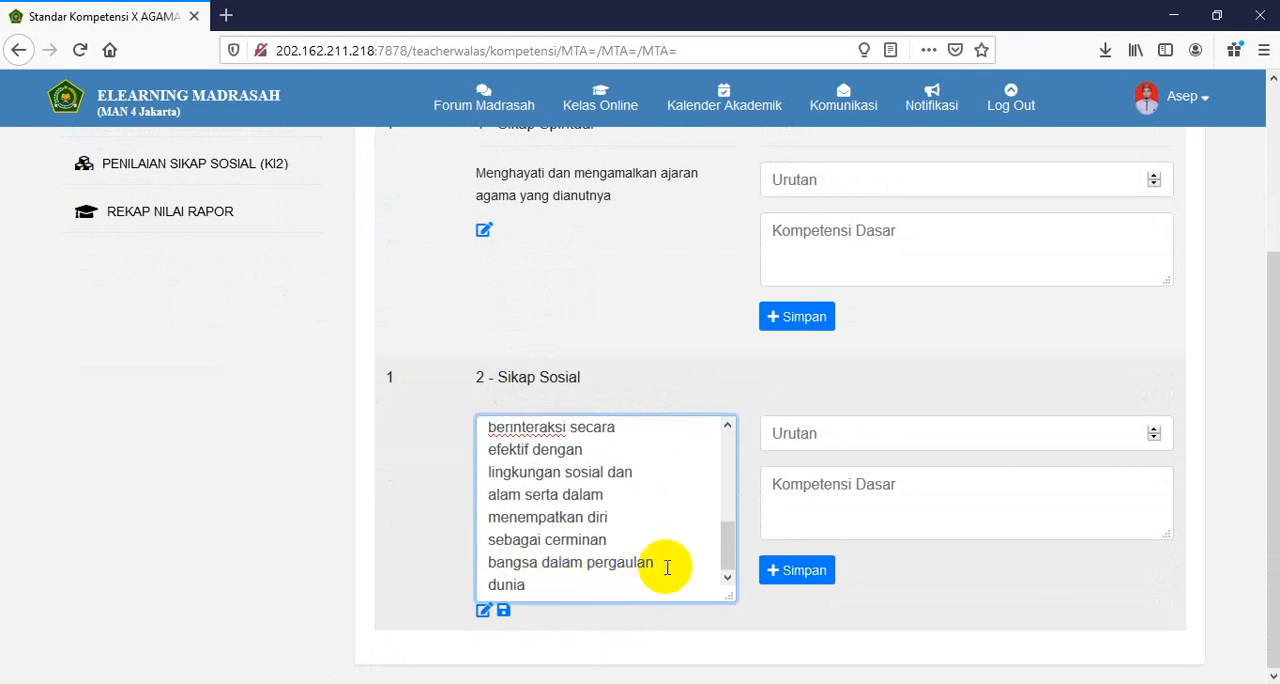
pyautogui.press('Delete')
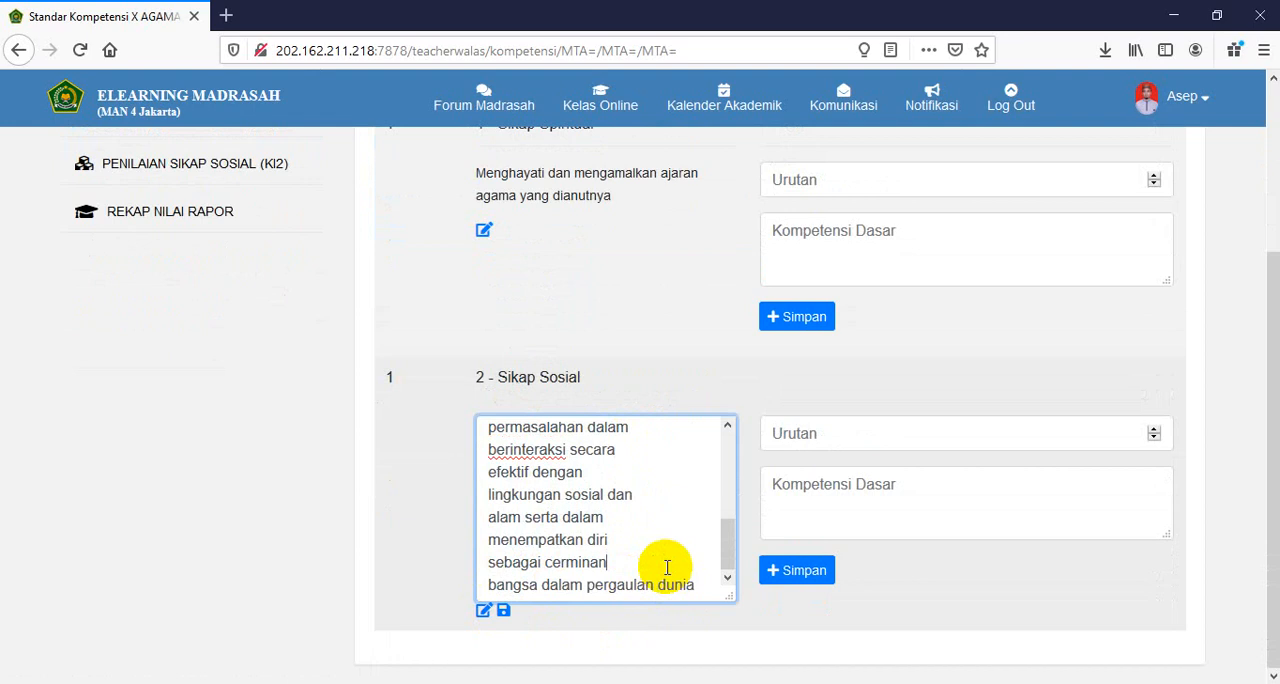
pyautogui.click(667, 567)
pyautogui.press('Delete')
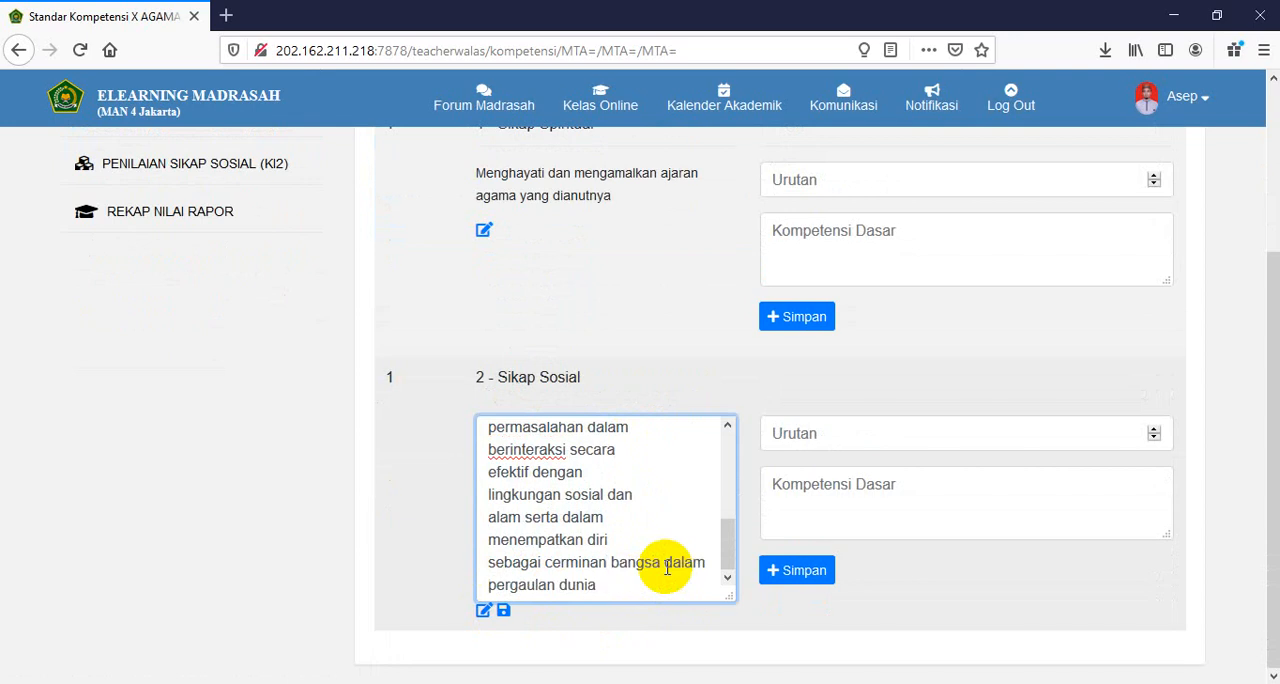
pyautogui.press('Delete')
# - Remove the line breaks from "berinteraksi secara" through "menempatkan" in the Sikap Sosial text
pyautogui.click(640, 518)
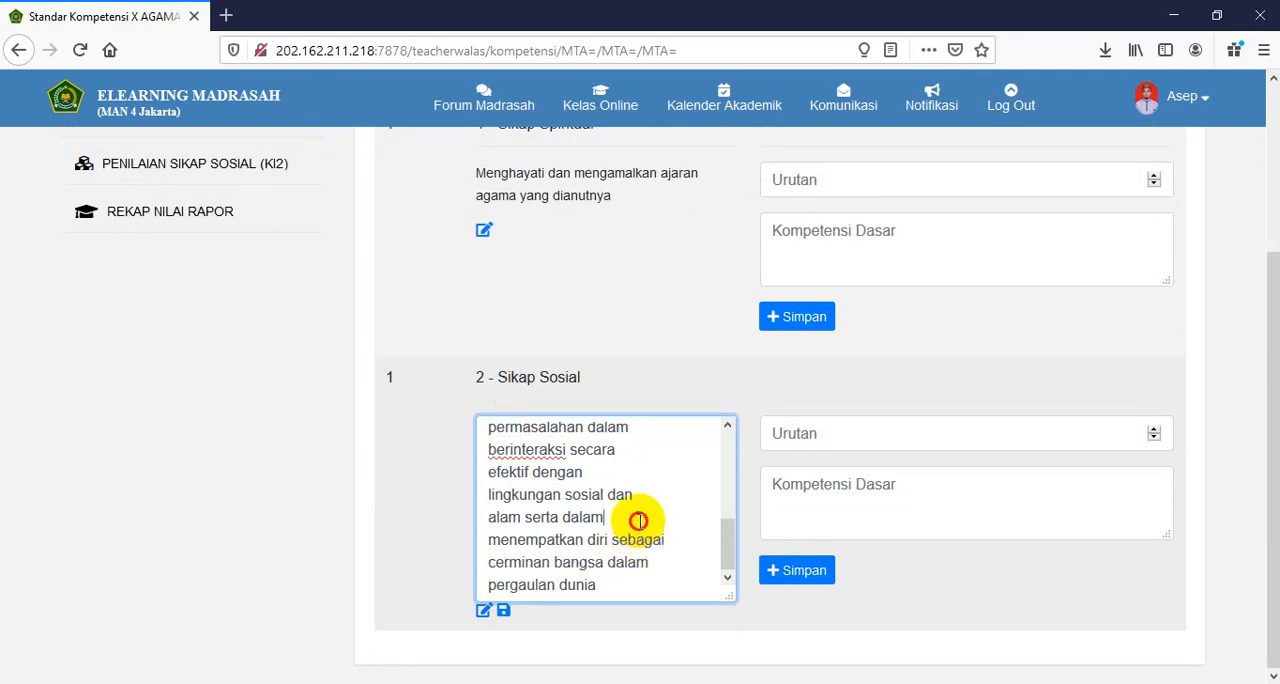
pyautogui.press('Delete')
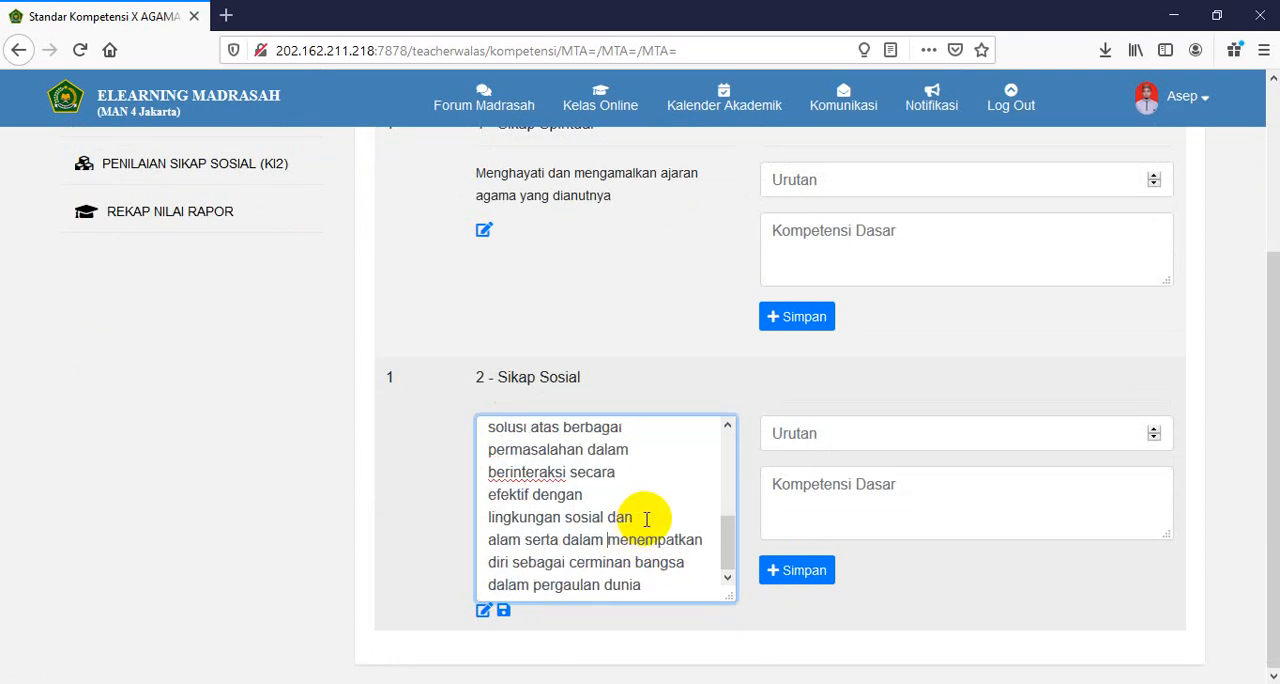
pyautogui.press('Delete')
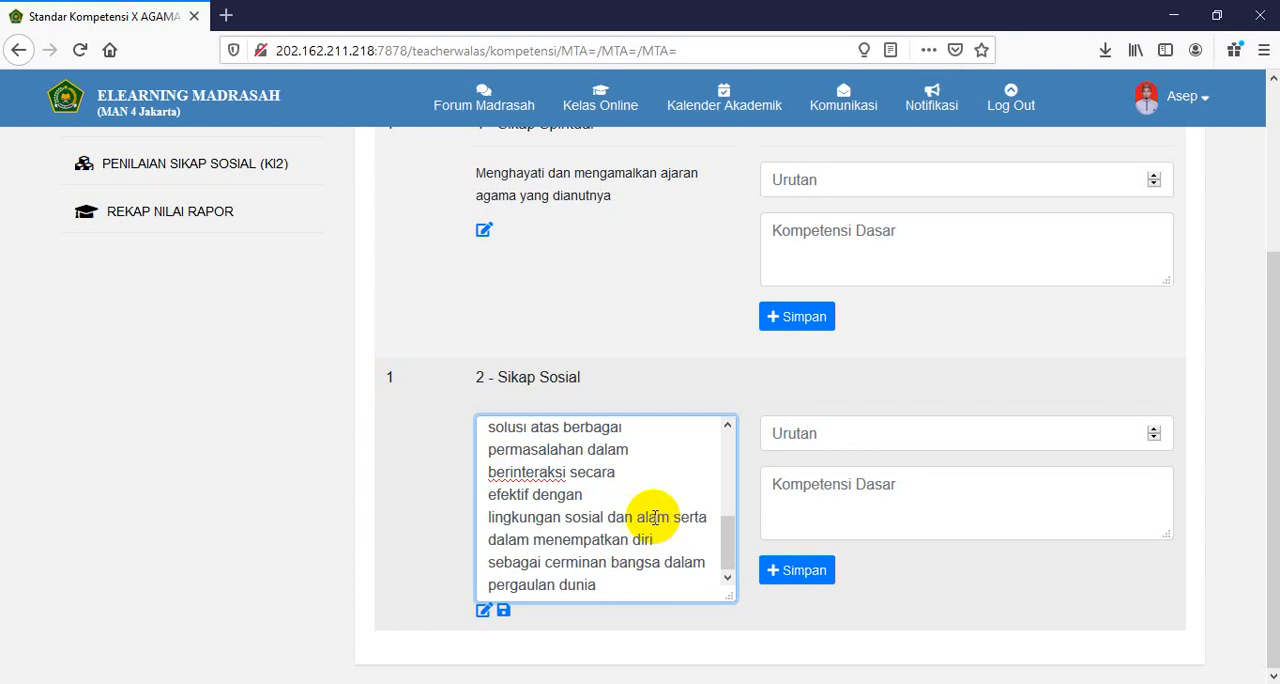
pyautogui.click(657, 497)
pyautogui.press('Delete')
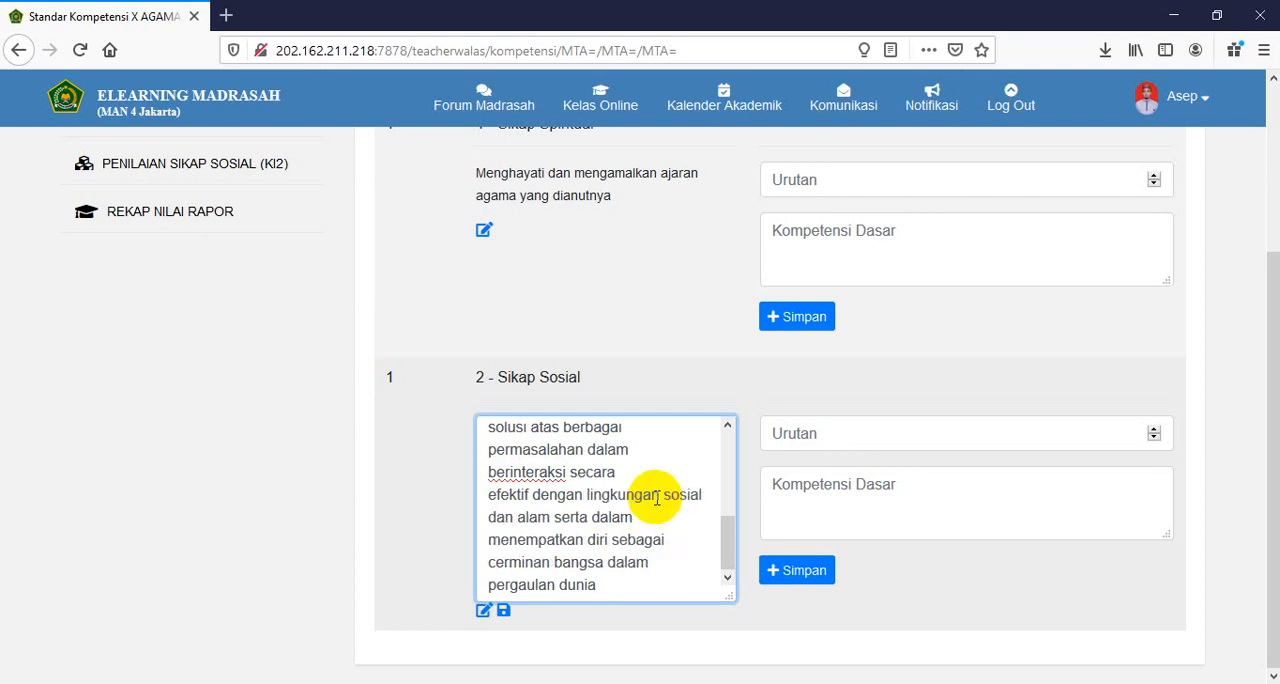
pyautogui.click(668, 463)
pyautogui.press('Delete')
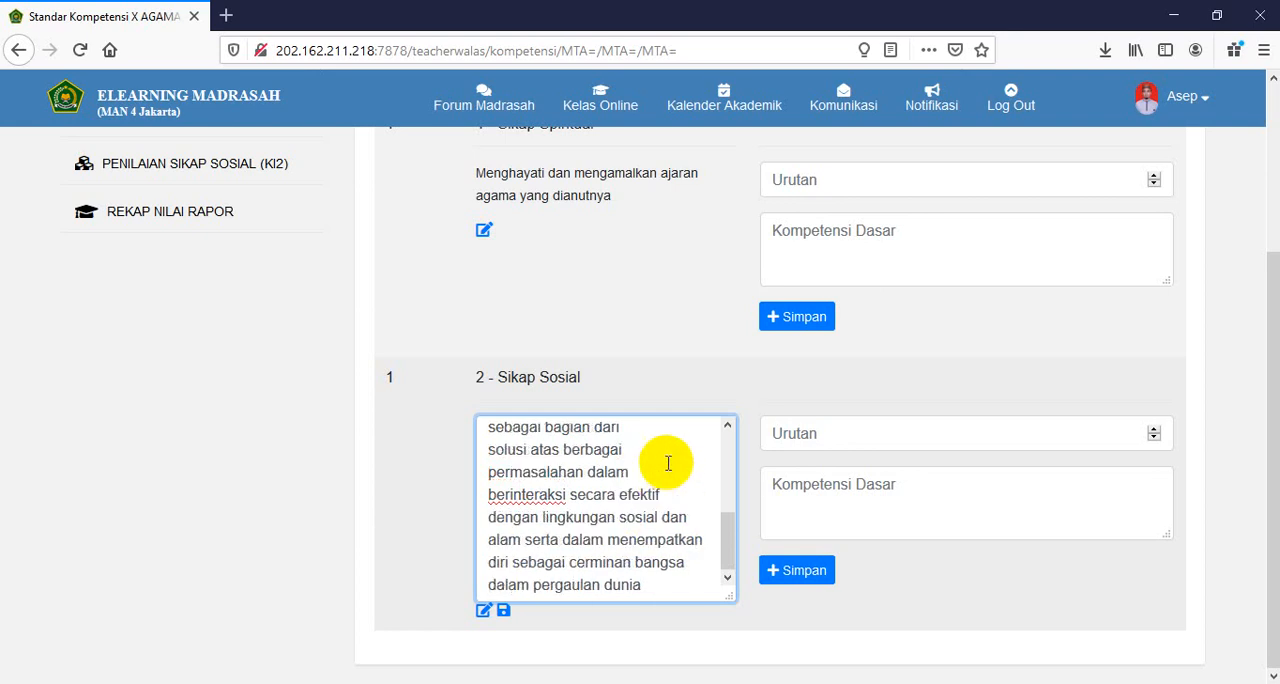
# - Remove the line breaks from "sebagai bagian dari" through "berinteraksi" in the Sikap Sosial text
pyautogui.press('Home')
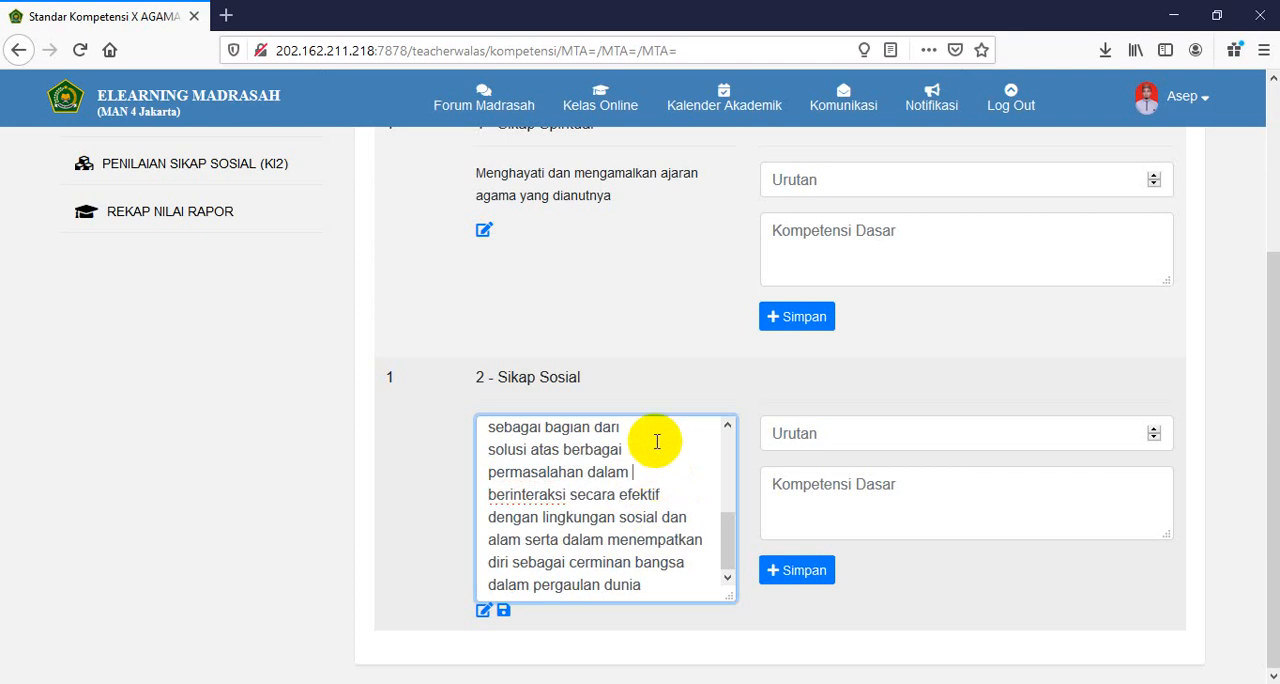
pyautogui.press('Delete')
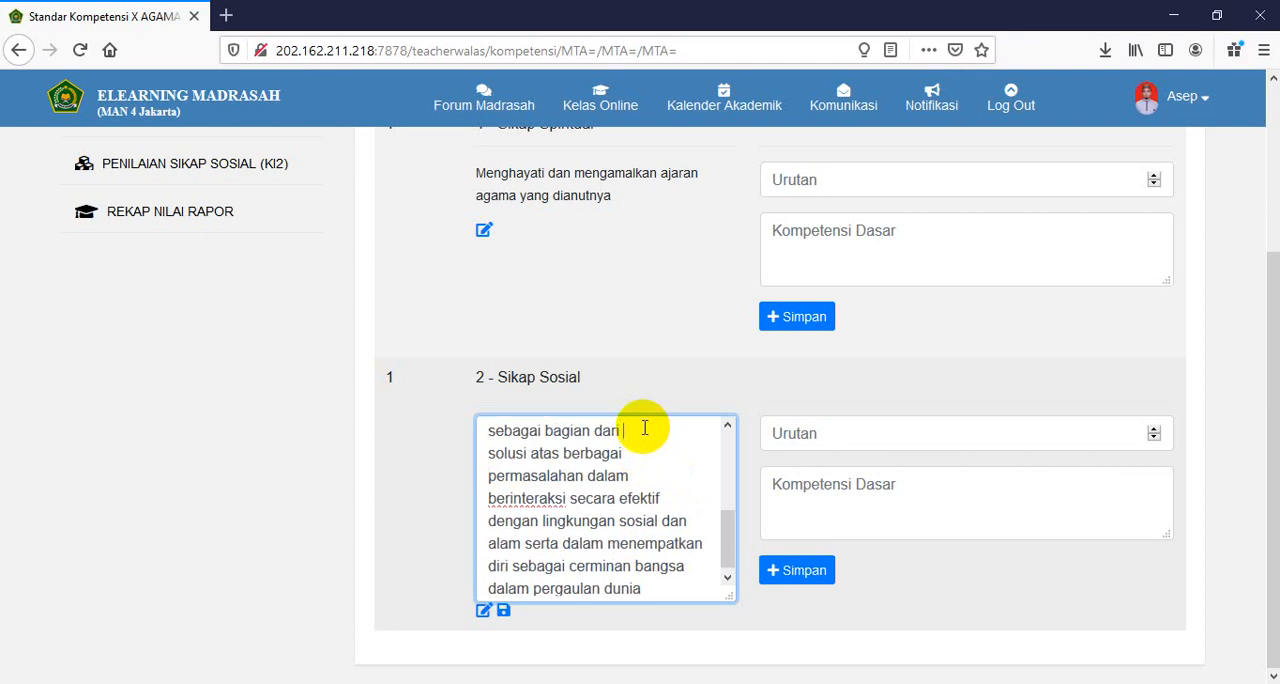
pyautogui.press('Up')
pyautogui.press('BackSpace')
# - Remove the line breaks between "sikap" and "sebagai" and between "pro-aktif" and "dan" in the Sikap Sosial text
pyautogui.click(728, 426)
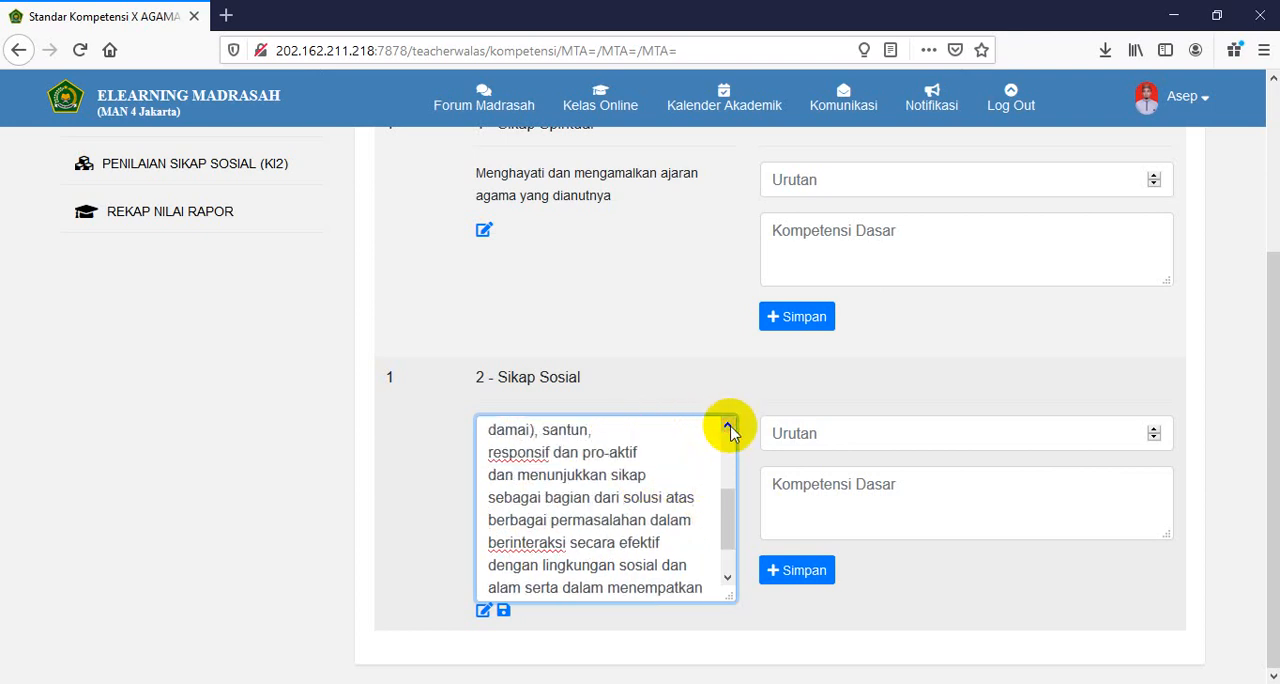
pyautogui.click(728, 428)
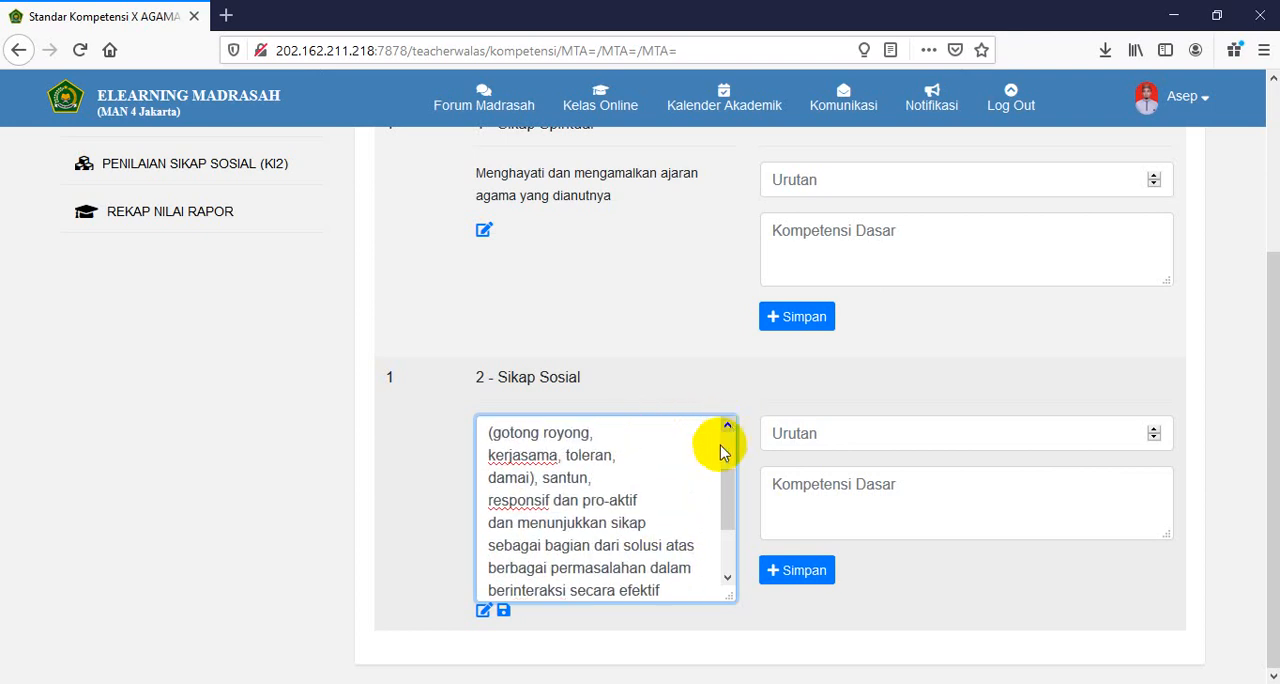
pyautogui.click(662, 524)
pyautogui.press('Delete')
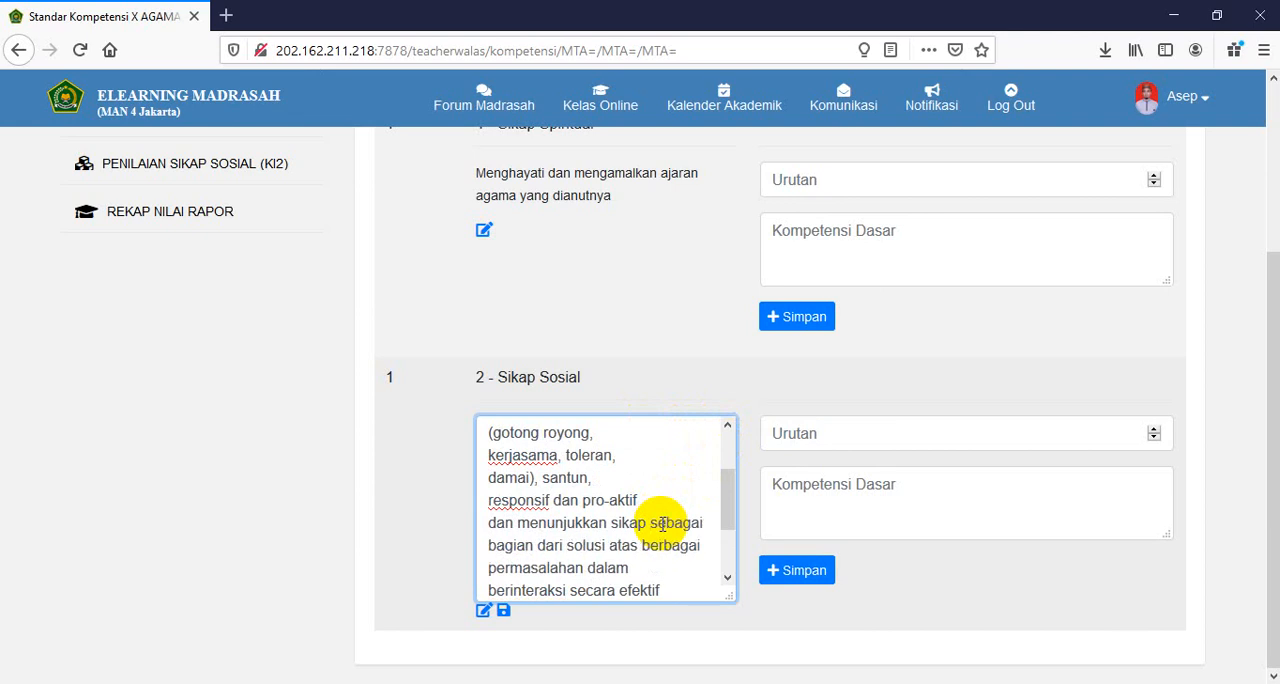
pyautogui.click(659, 497)
pyautogui.press('Delete')
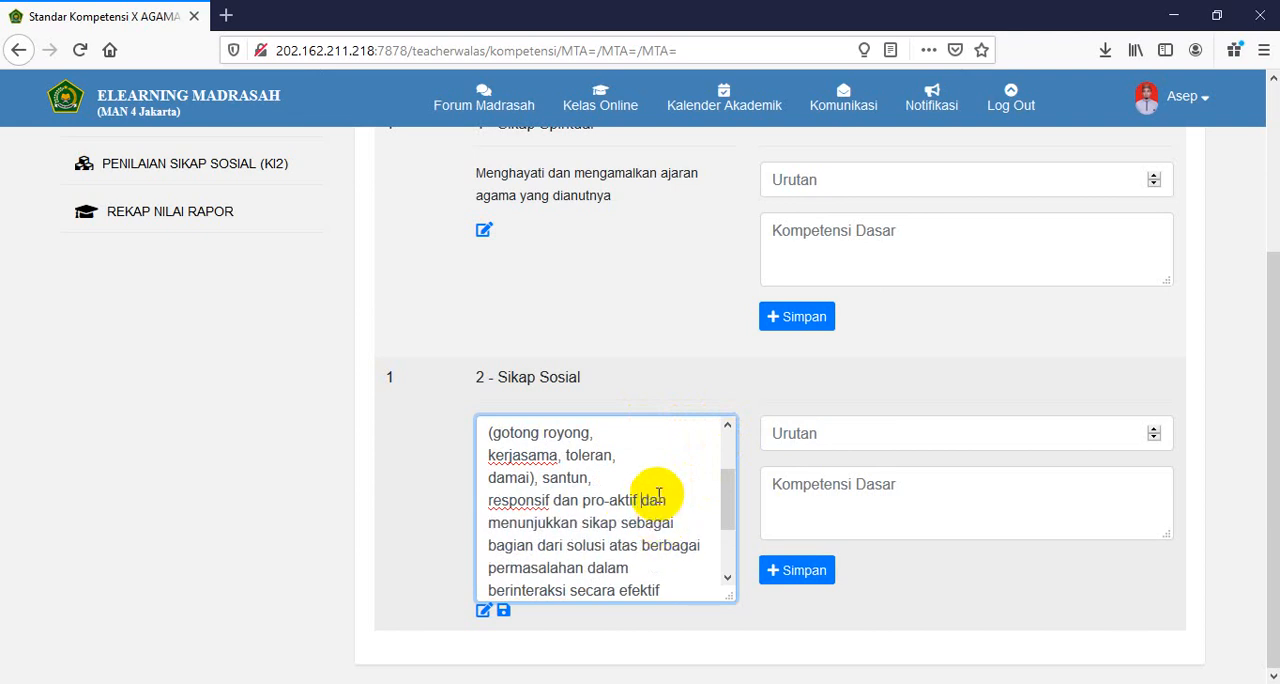
# - Remove the line breaks before "responsif", "damai)" and "kerjasama" in the Sikap Sosial text
pyautogui.click(637, 478)
pyautogui.press('Delete')
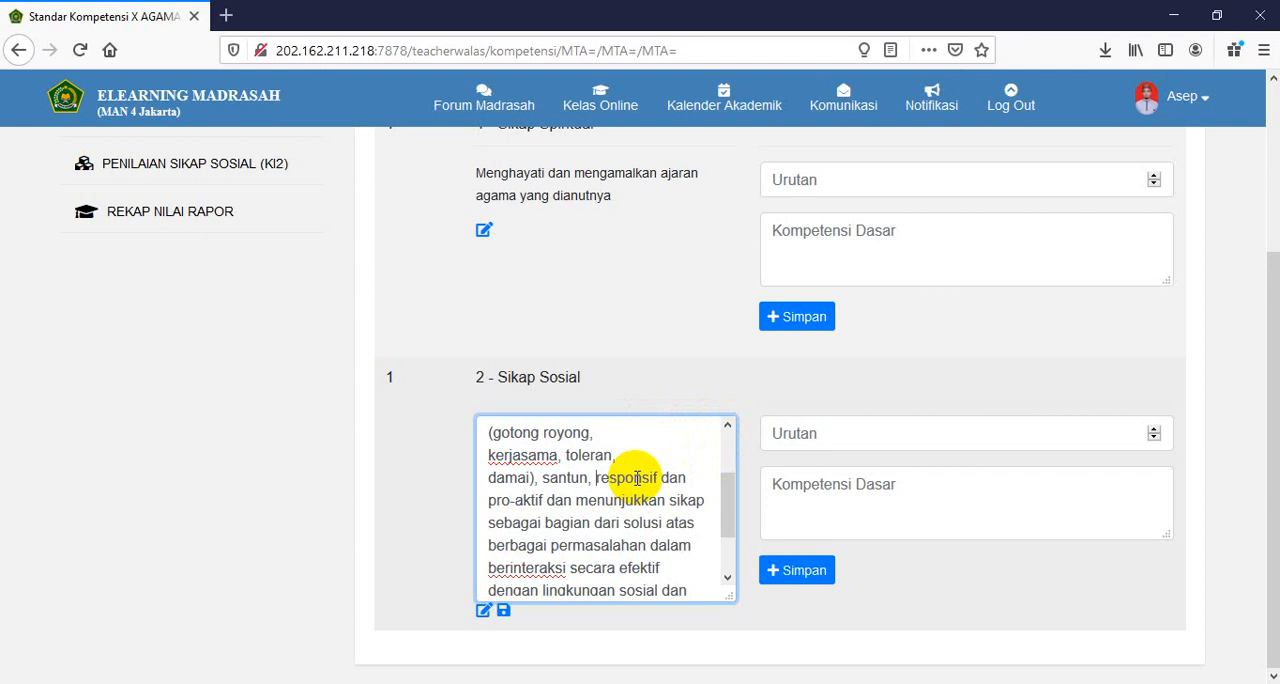
pyautogui.click(636, 453)
pyautogui.press('Delete')
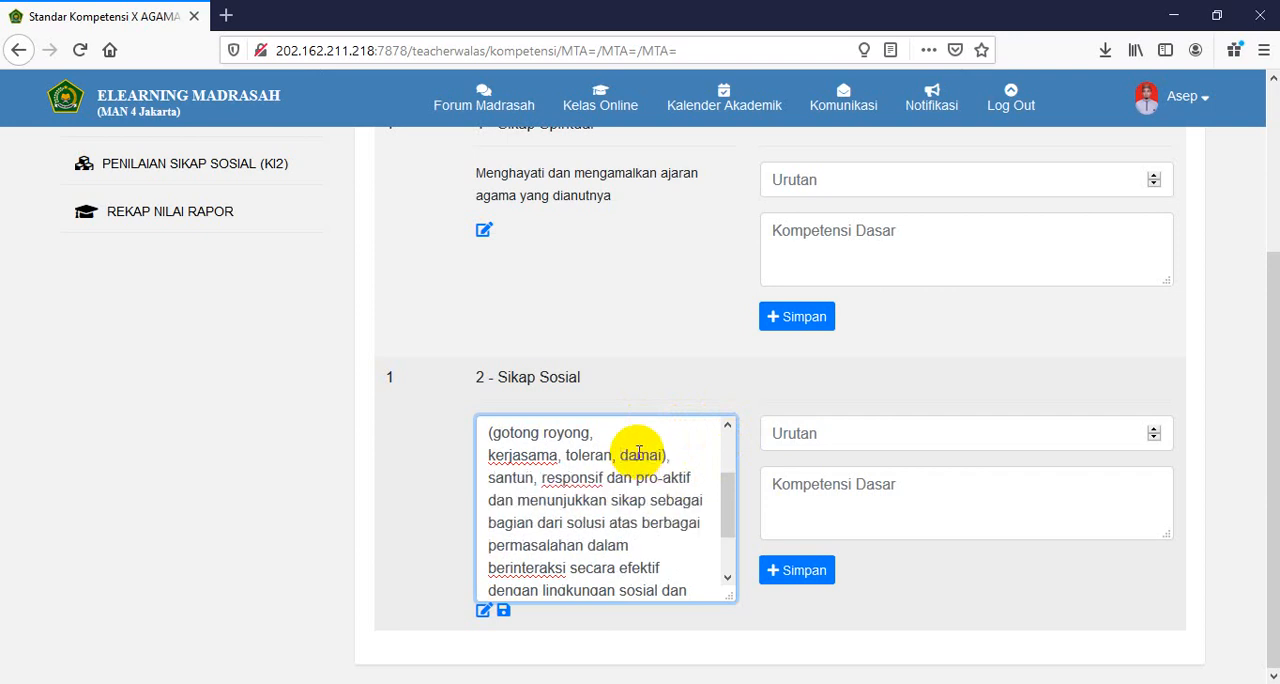
pyautogui.click(635, 433)
pyautogui.press('Delete')
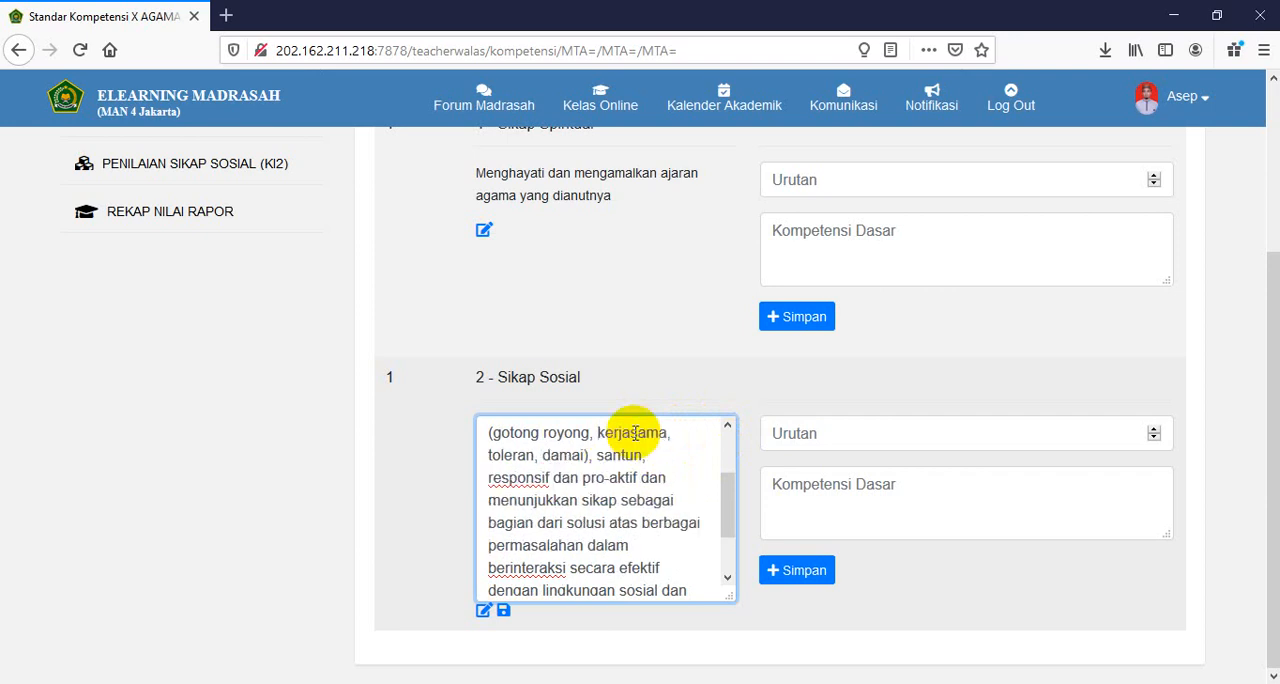
# - Remove the remaining line breaks before "(gotong", "tanggungjawab" and "jujur" in the Sikap Sosial text and save the core competency
pyautogui.click(727, 425)
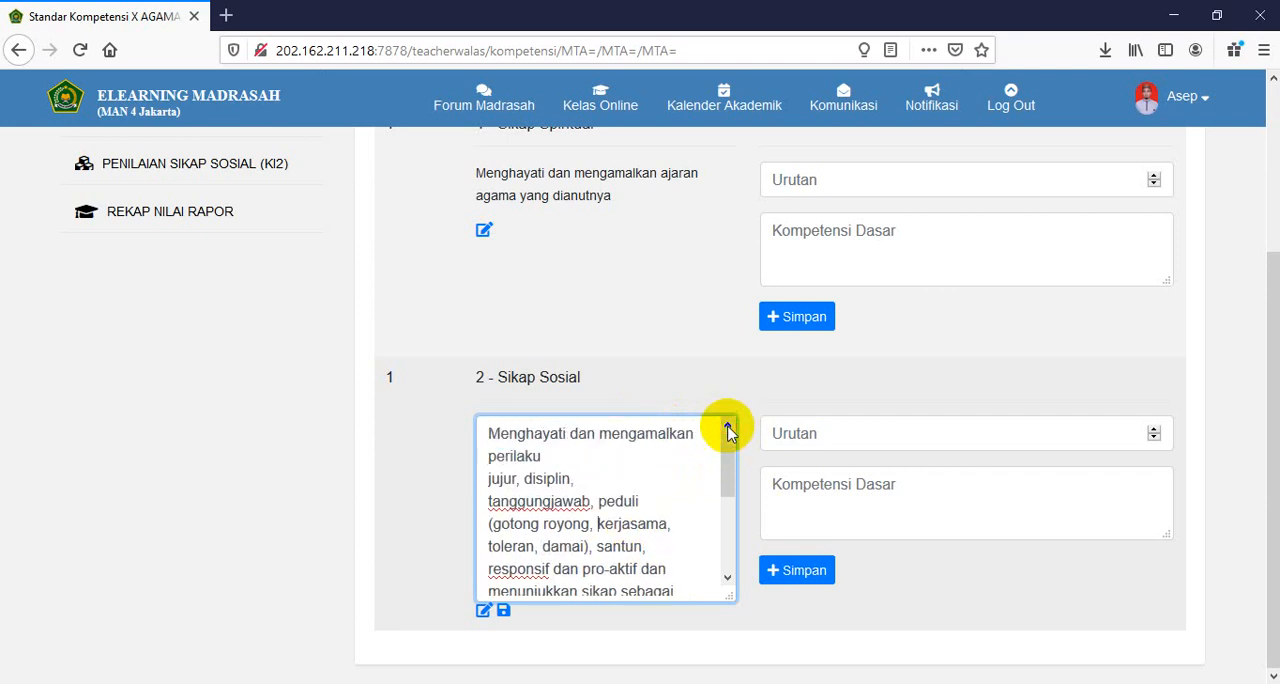
pyautogui.click(666, 497)
pyautogui.press('Delete')
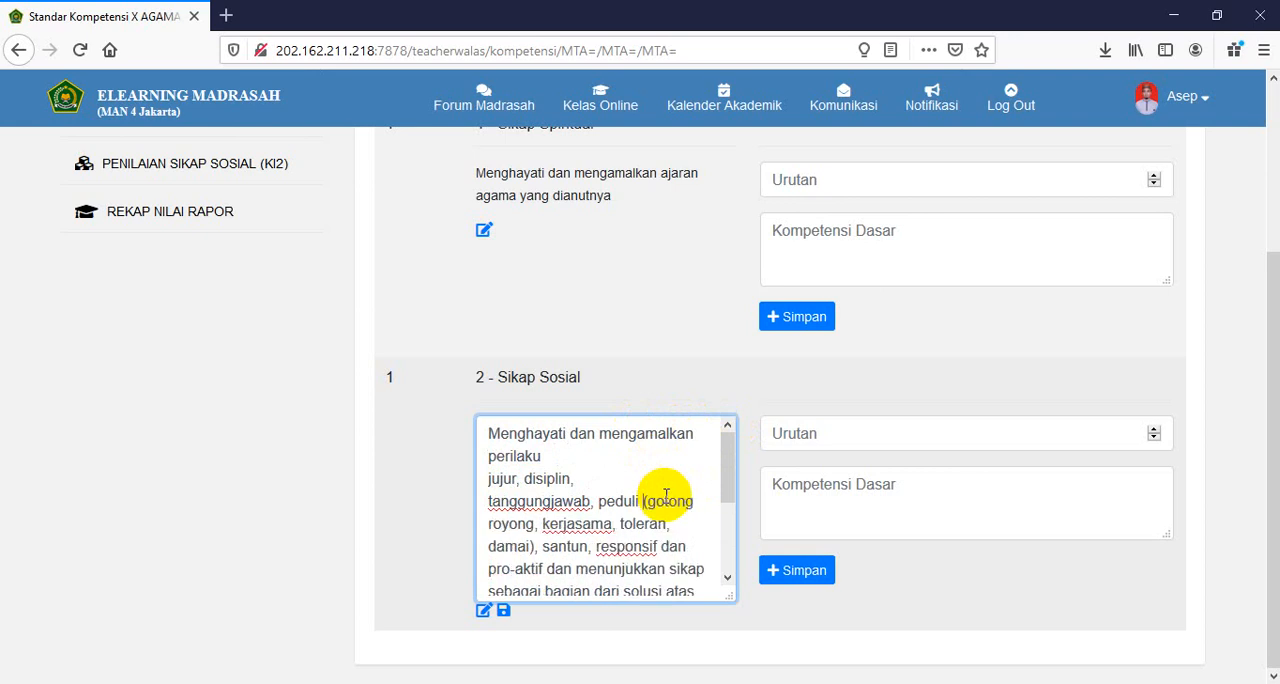
pyautogui.click(634, 479)
pyautogui.press('Delete')
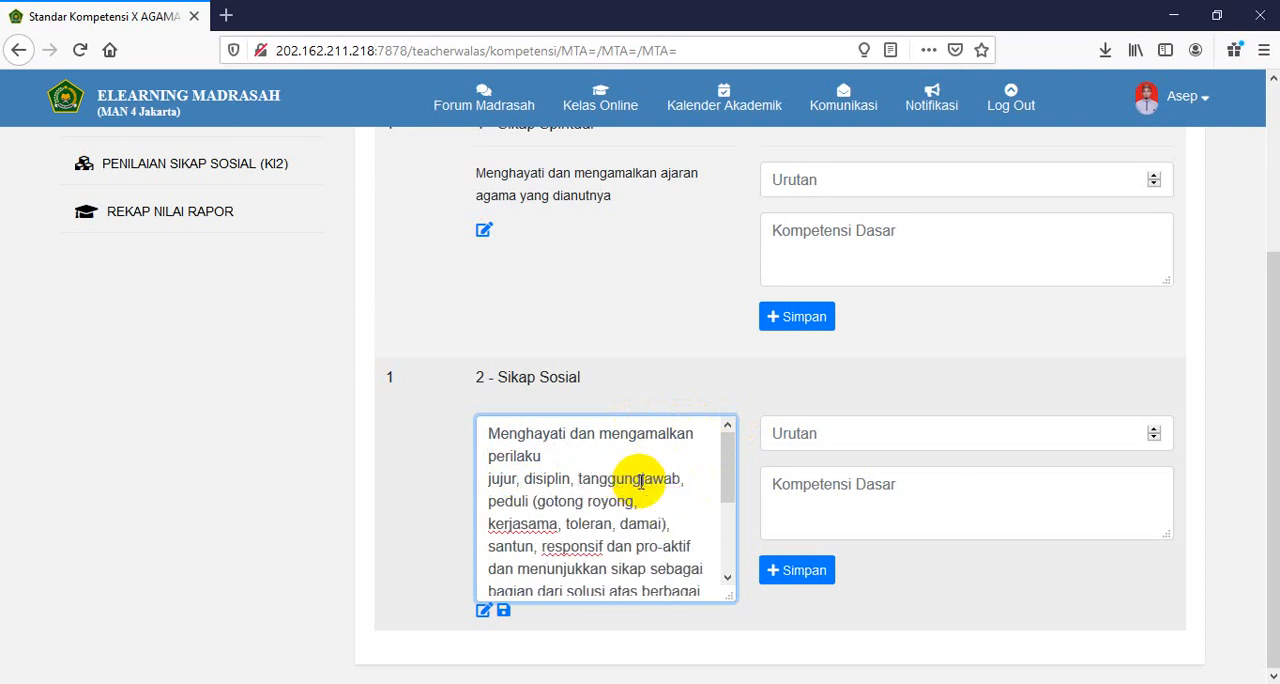
pyautogui.click(581, 455)
pyautogui.press('Delete')
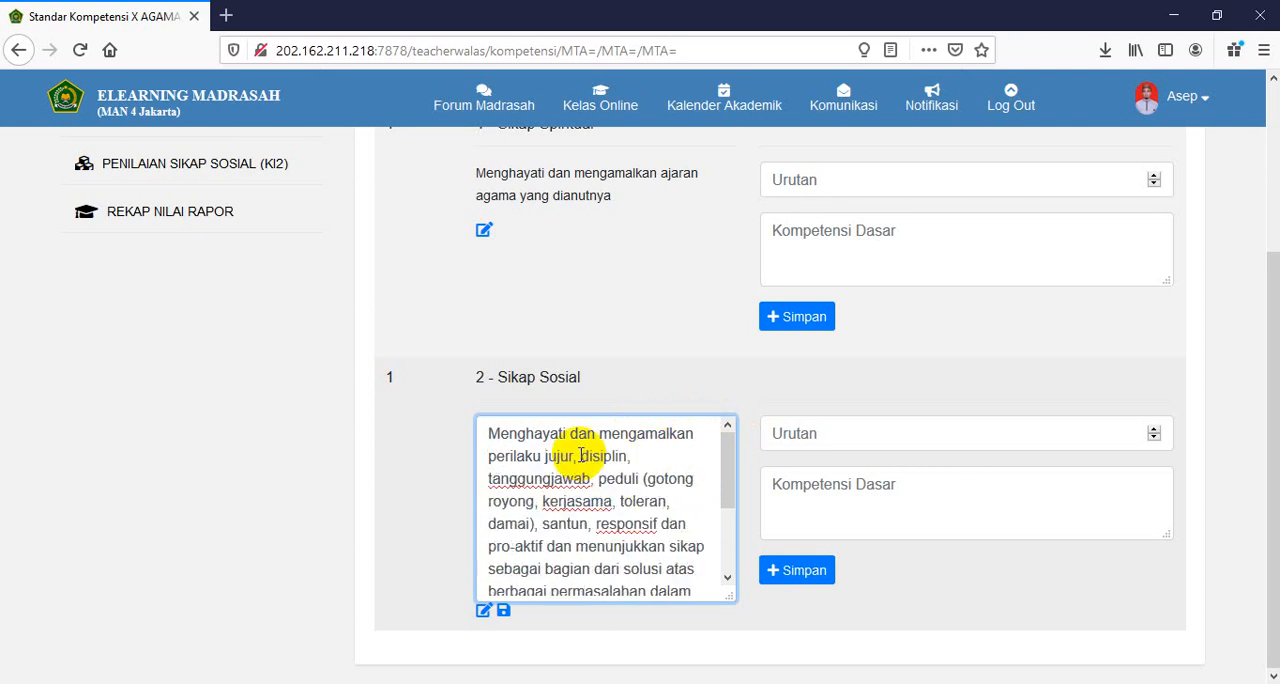
pyautogui.click(504, 610)
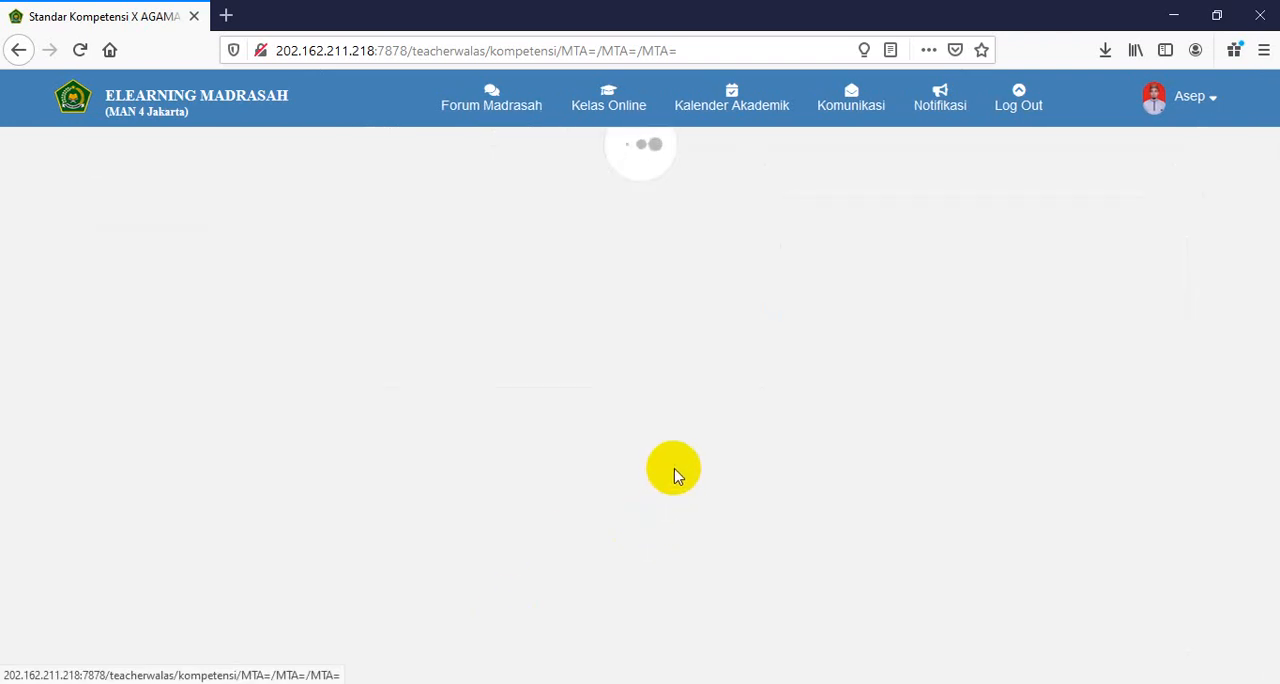
pyautogui.scroll(-3, 660, 515)
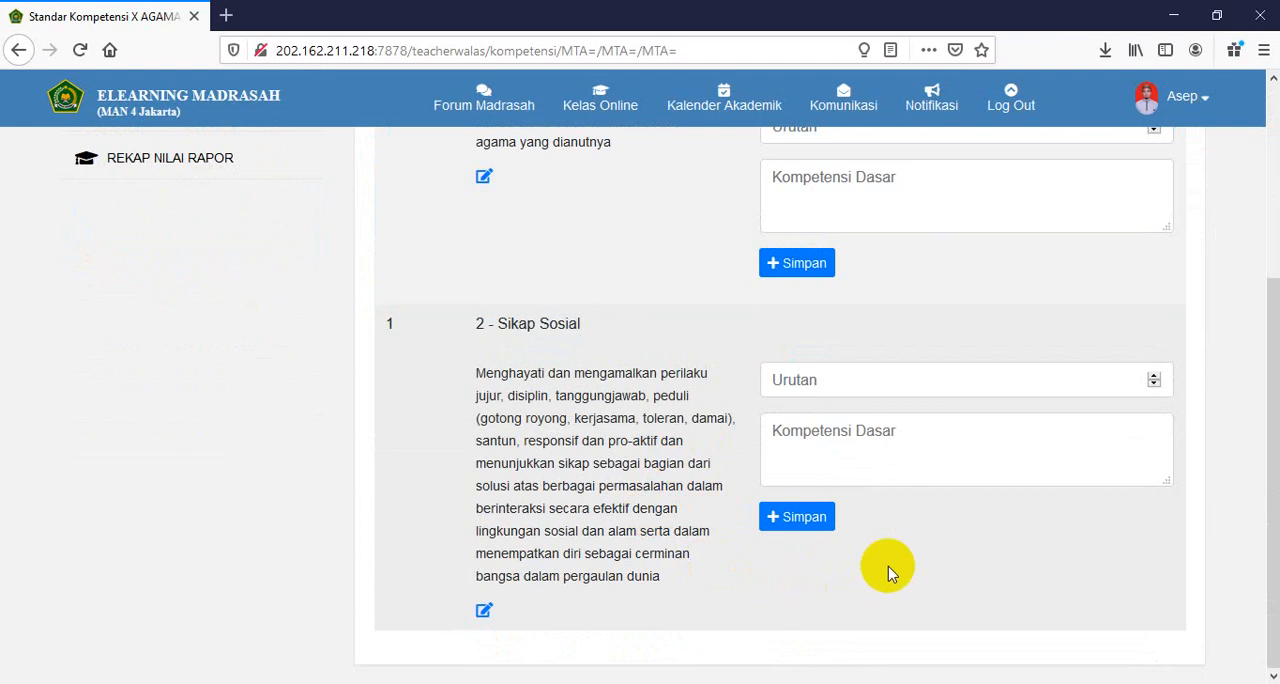
# - Add a Sikap Spiritual basic competency with order 1 and the text "Terbiasa membaca Al-Quran", copying the word "Terbiasa" before saving
pyautogui.scroll(2, 871, 314)
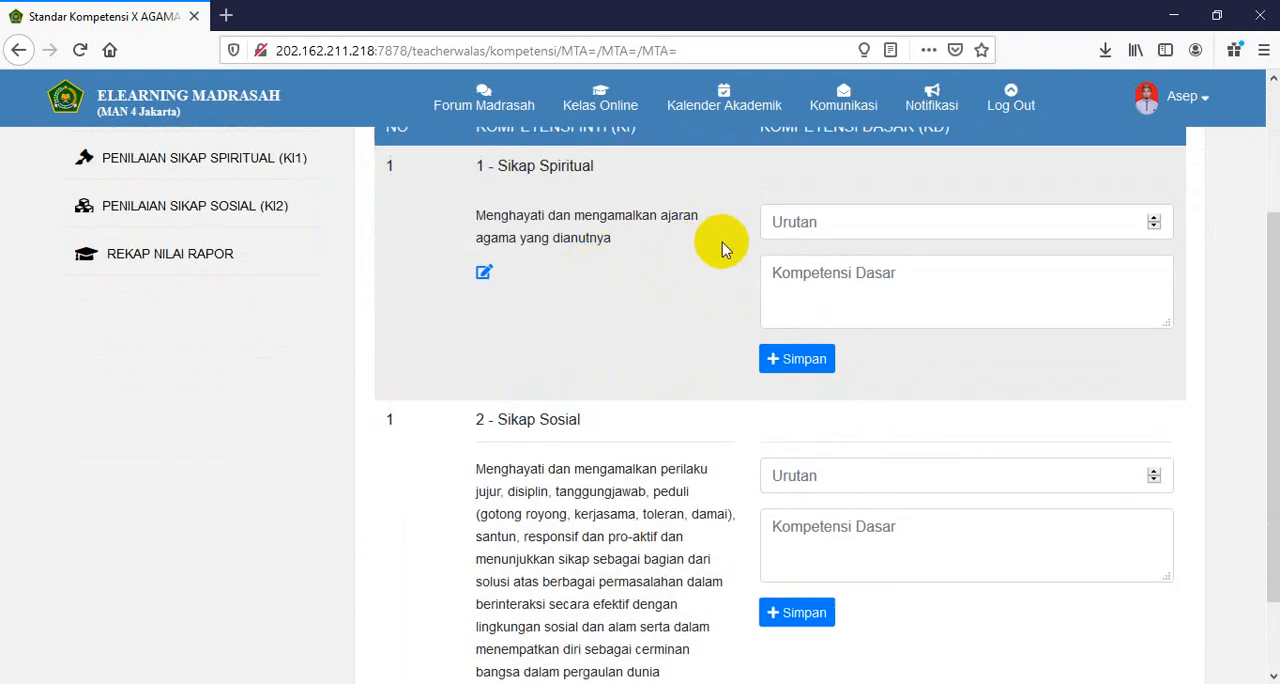
pyautogui.scroll(2, 914, 220)
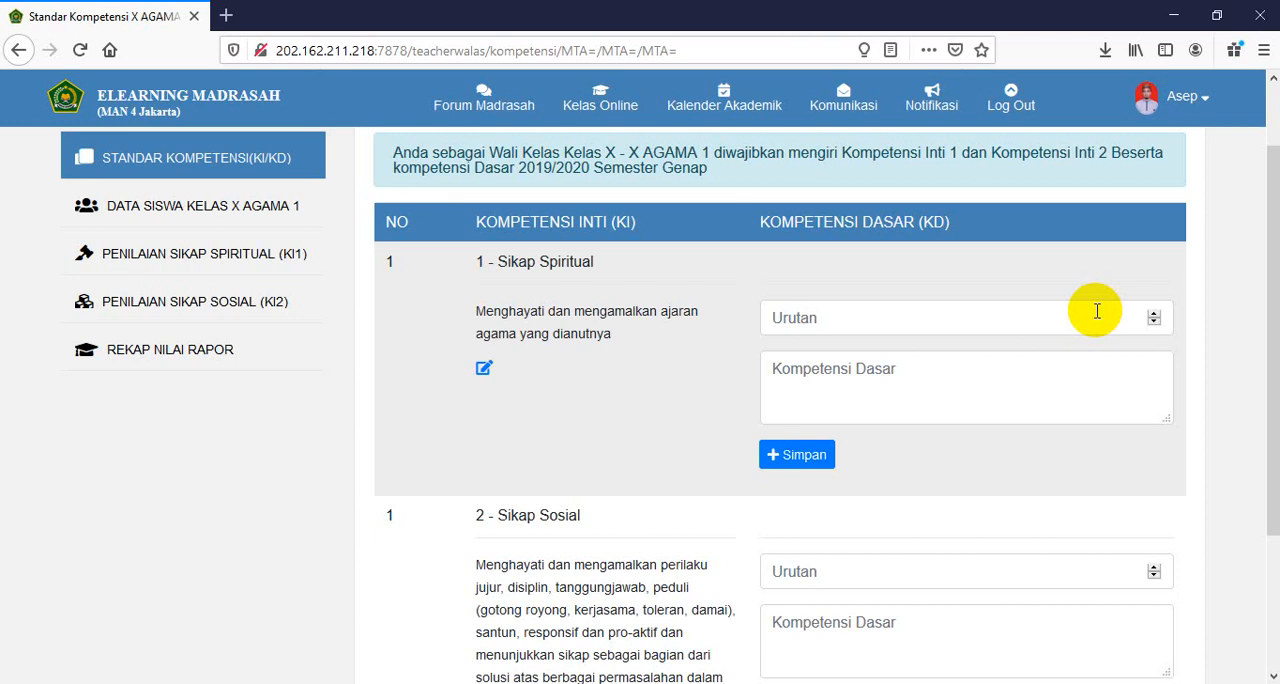
pyautogui.click(1153, 313)
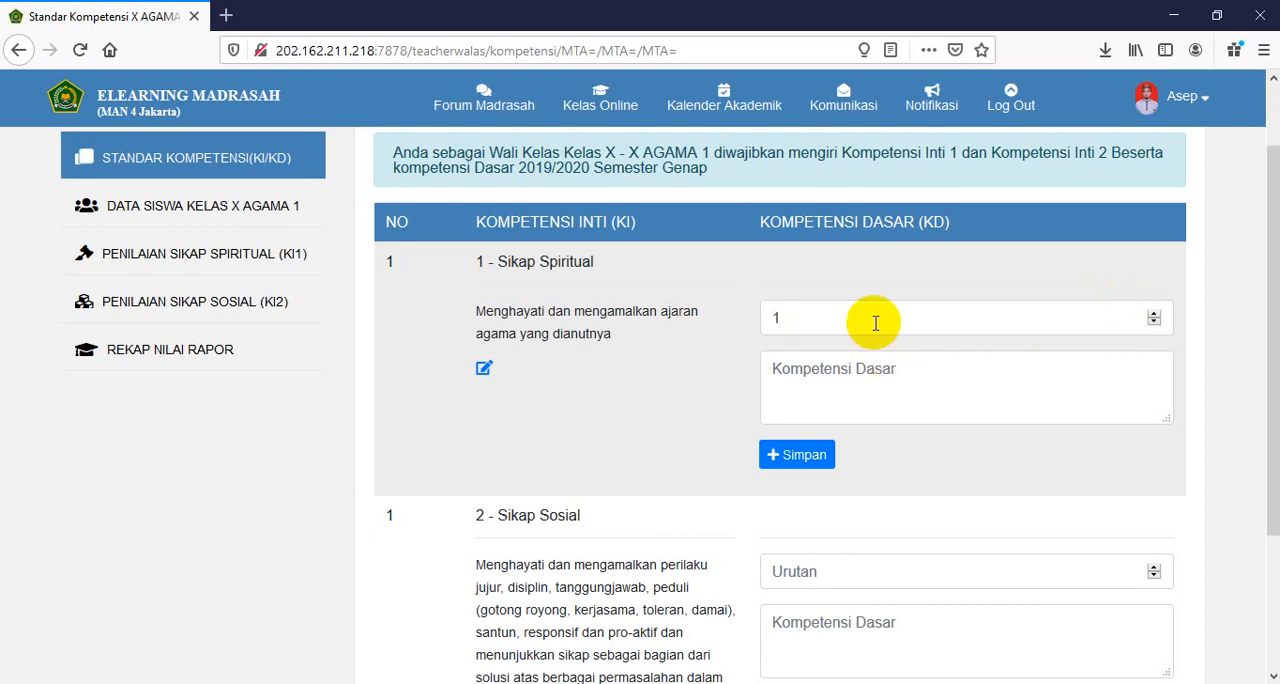
pyautogui.click(918, 367)
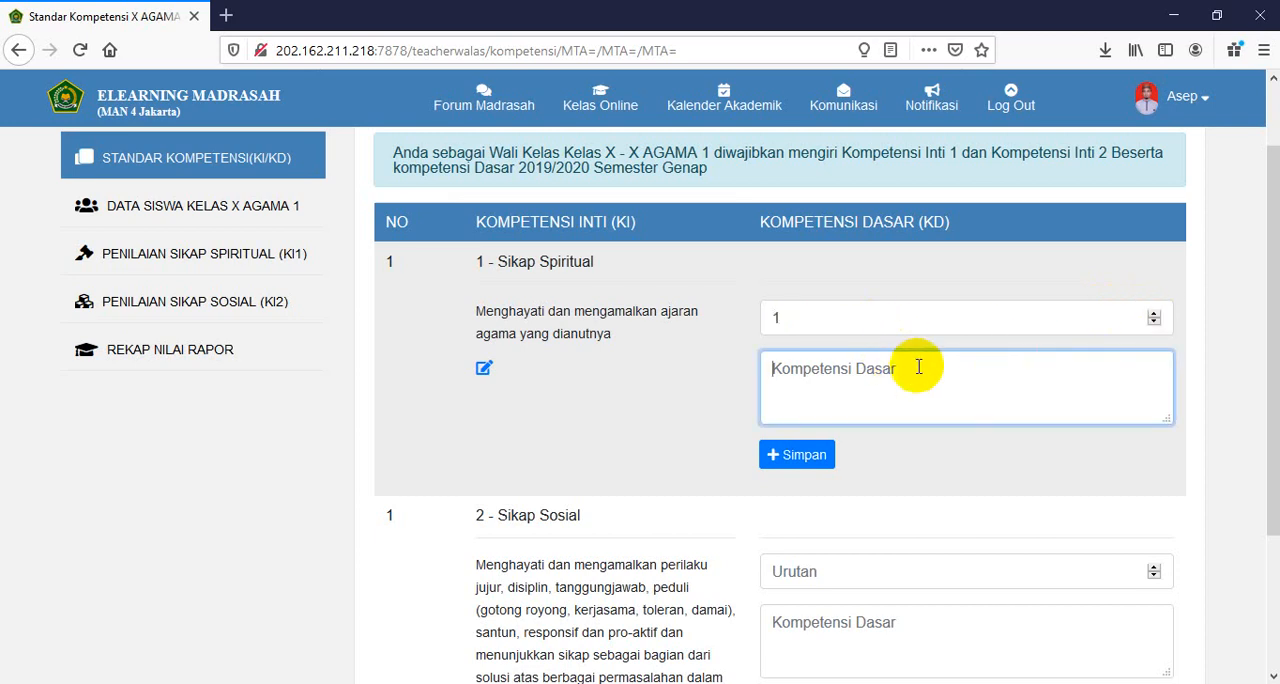
pyautogui.write('Terb')
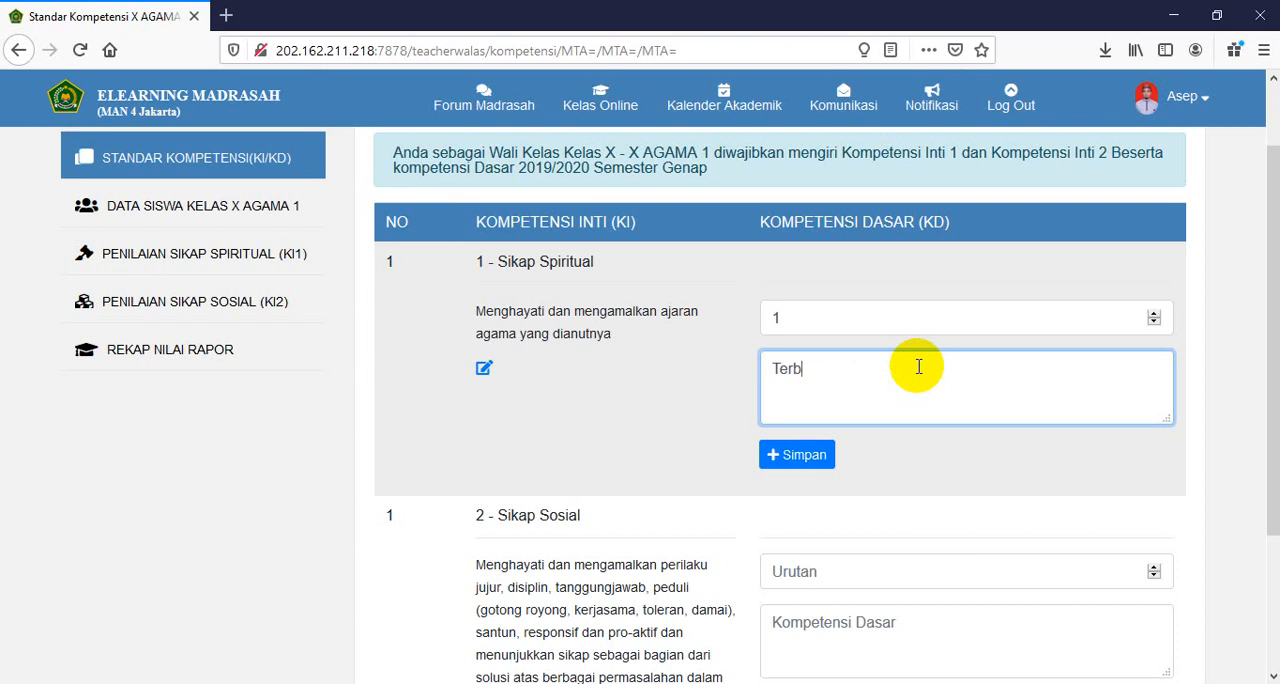
pyautogui.write('iasa membaca')
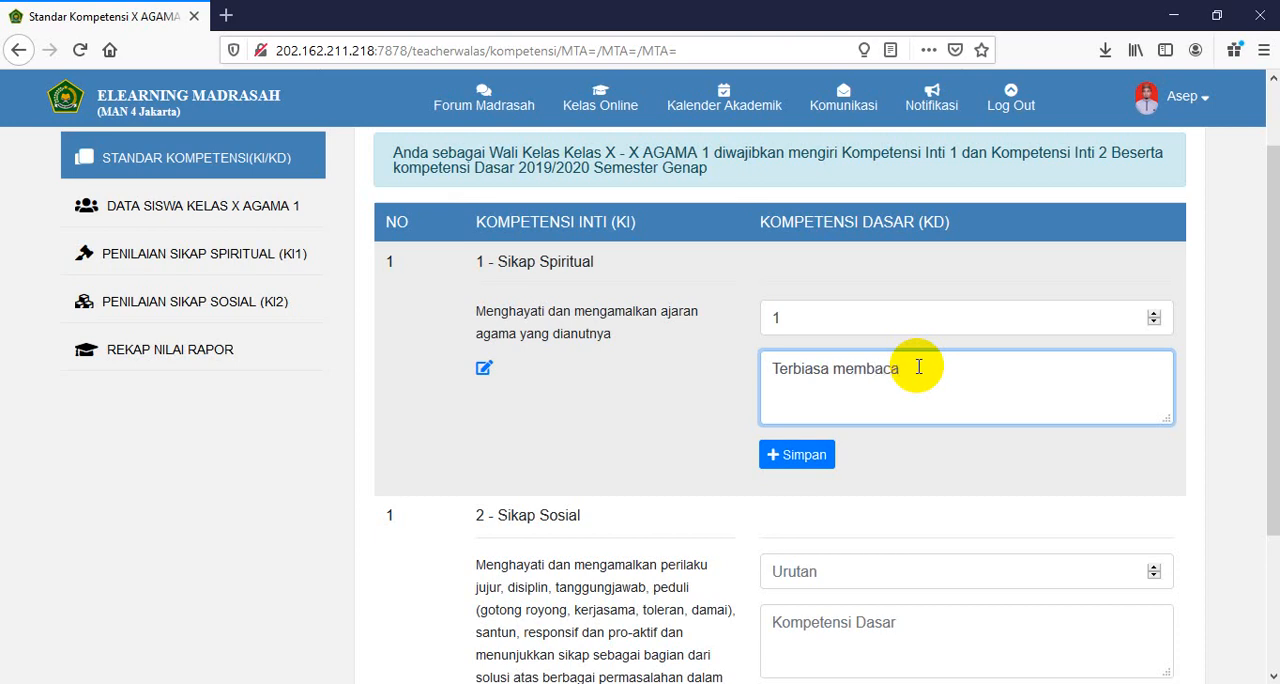
pyautogui.write(' Al-Quran')
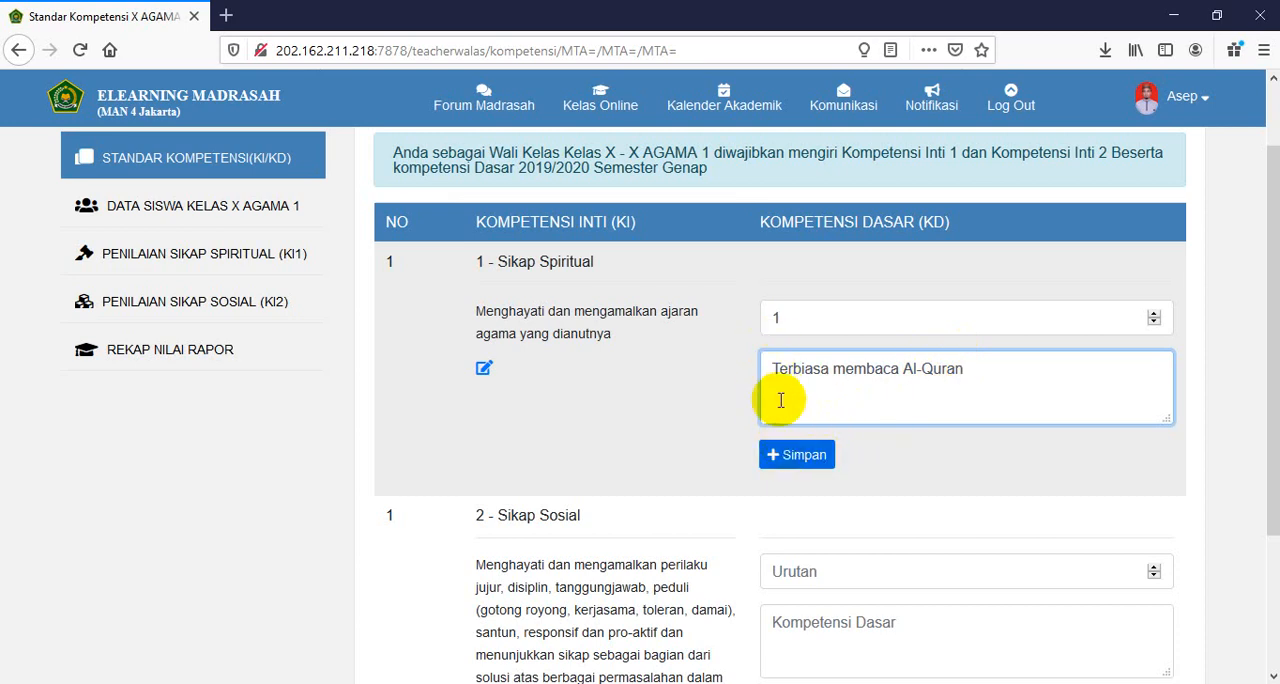
pyautogui.moveTo(767, 370); pyautogui.dragTo(833, 370)
pyautogui.hotkey('ctrl', 'c')
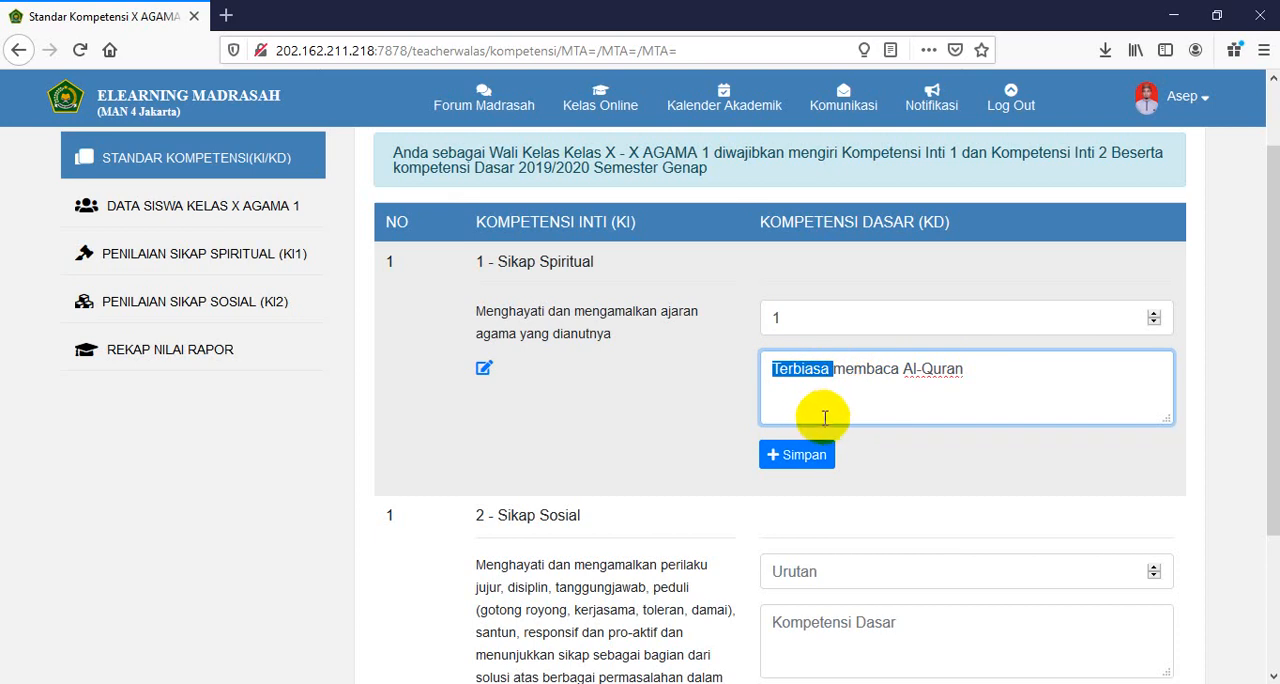
pyautogui.click(818, 458)
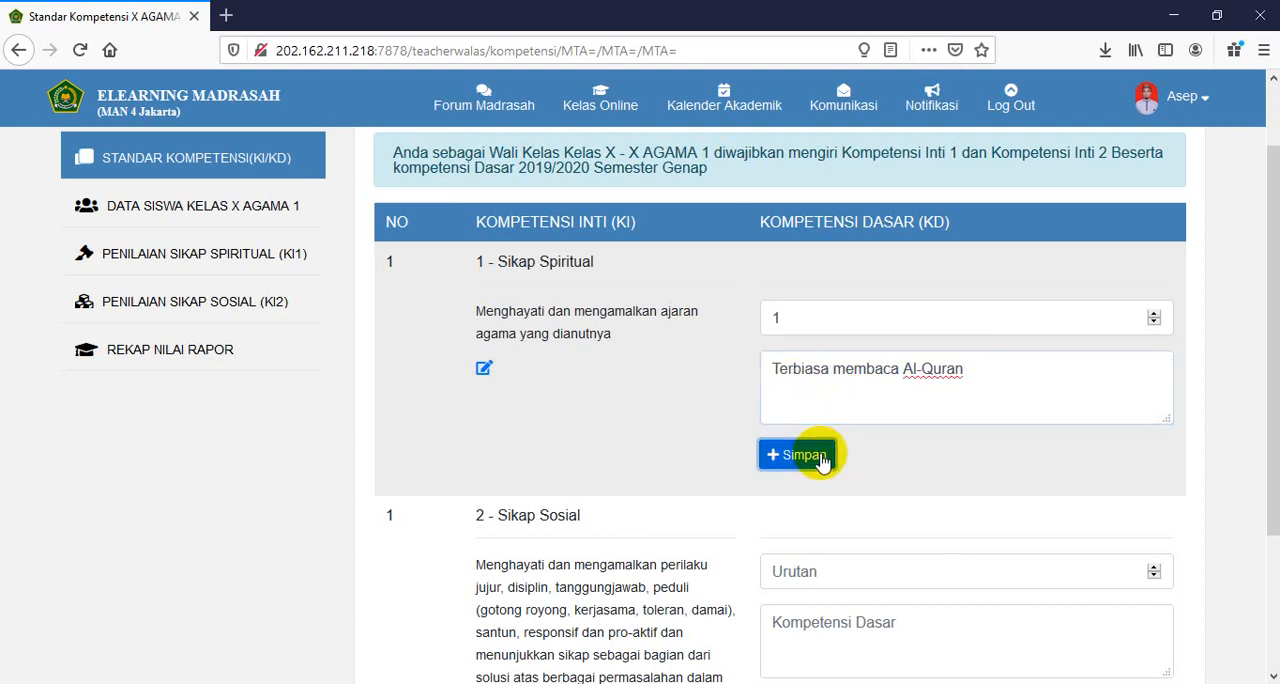
# - Add a Sikap Spiritual basic competency with order 2 and the text "Terbiasa melakukan shalat fardhu berjamaah"
pyautogui.click(1153, 314)
pyautogui.click(931, 378)
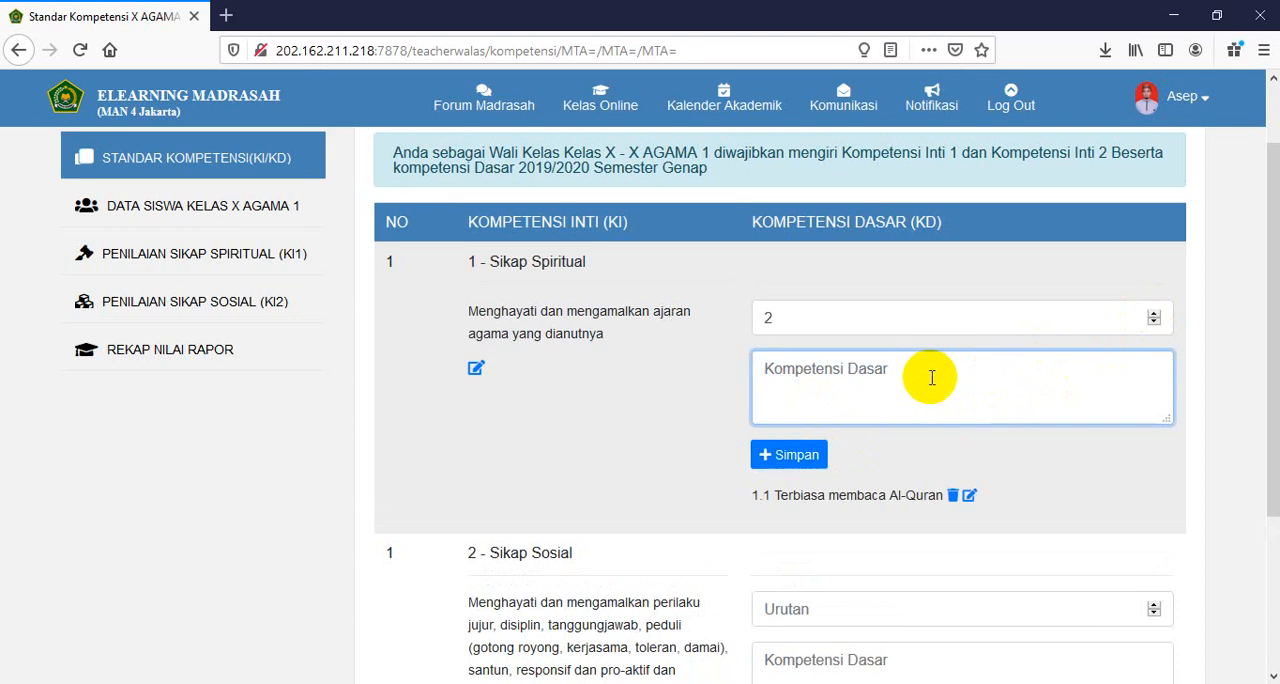
pyautogui.hotkey('ctrl', 'v')
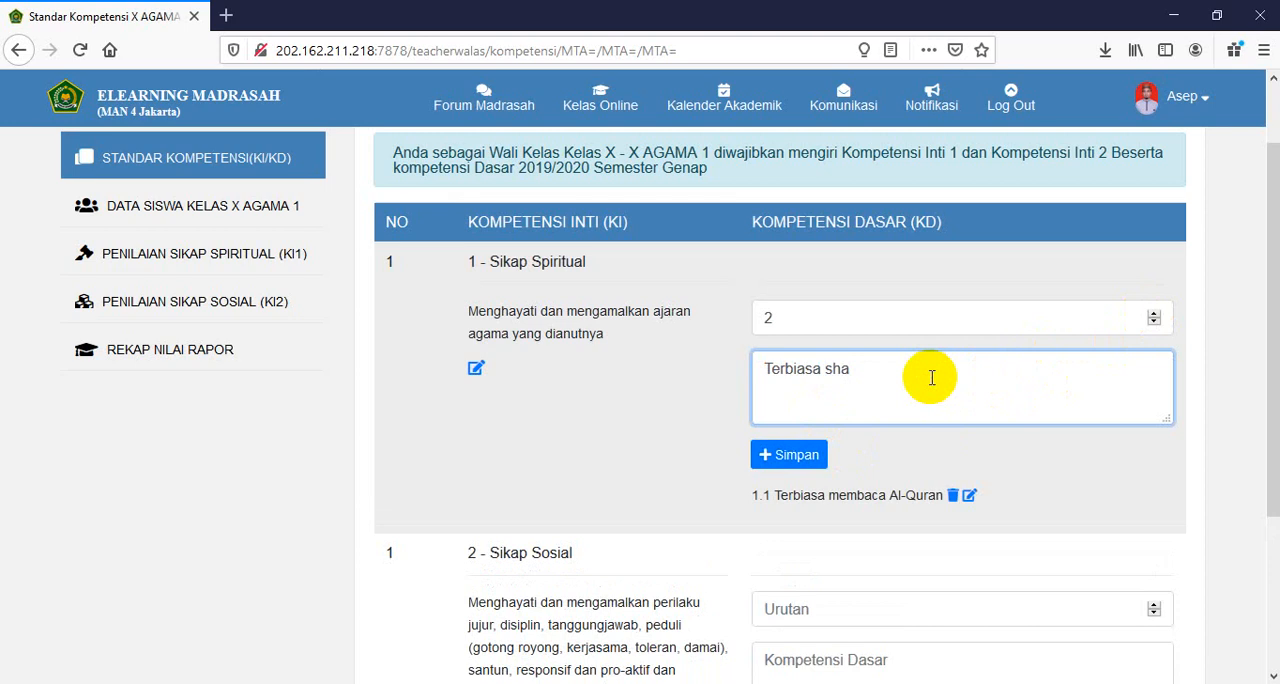
pyautogui.press('BackSpace')
pyautogui.press('BackSpace')
pyautogui.write('melakukan shalat')
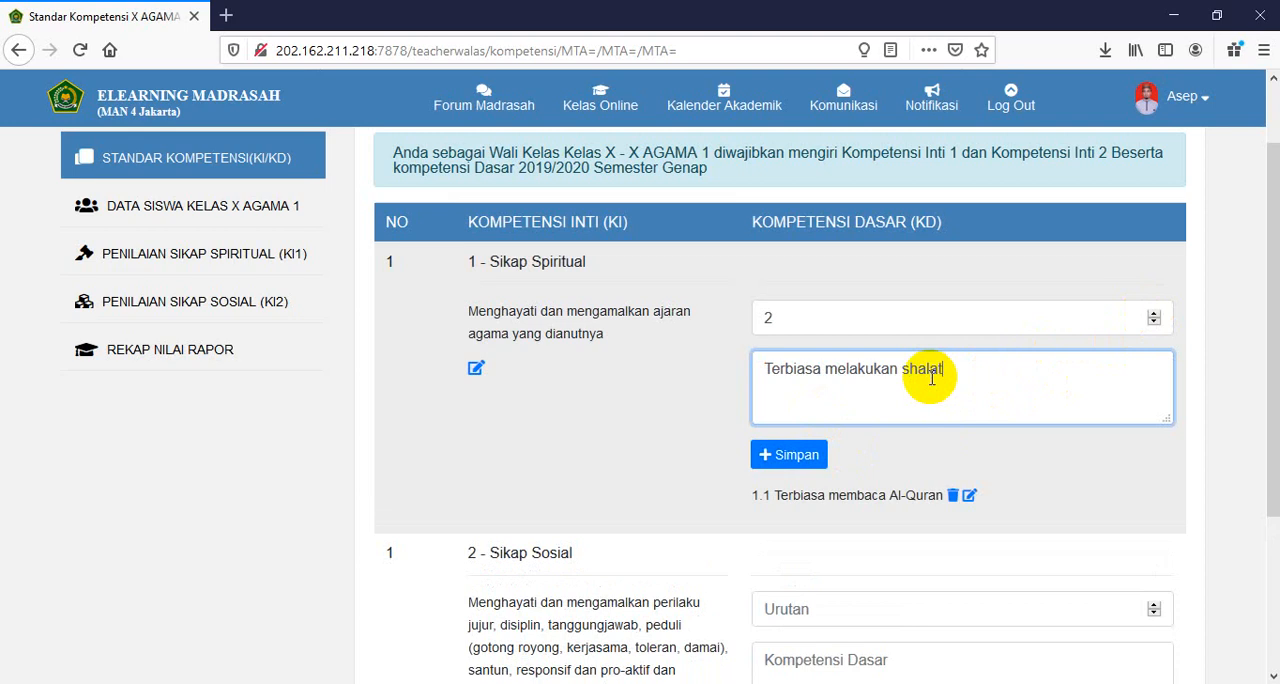
pyautogui.write(' fardhu berjamaah')
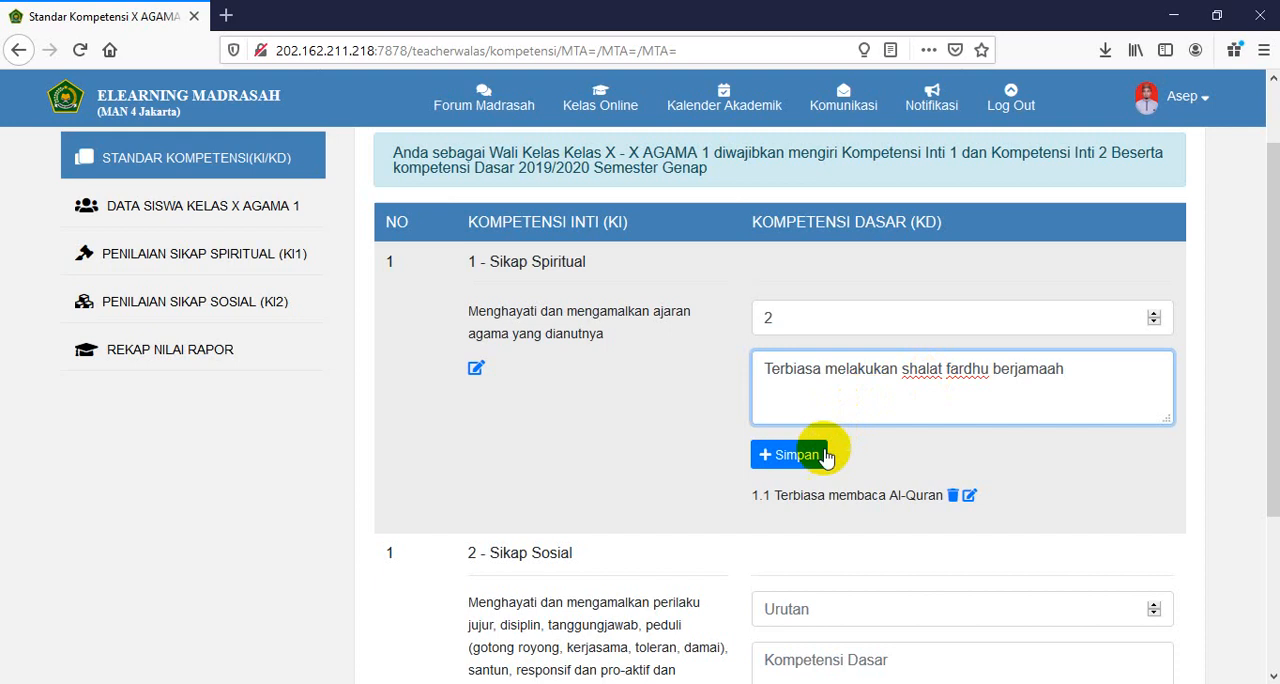
pyautogui.click(775, 455)
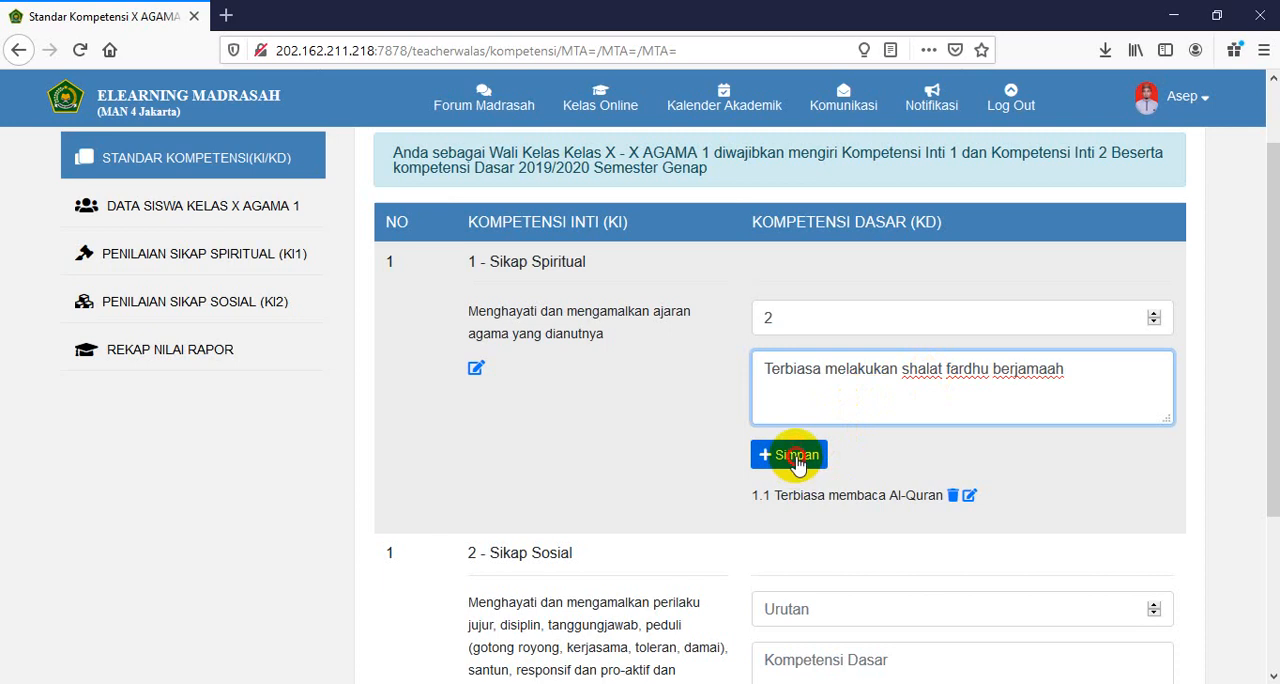
# - Add a Sikap Spiritual basic competency with order 3 and the text "Terbiasa melaksanakan shalat dhuha"
pyautogui.click(1154, 314)
pyautogui.click(920, 379)
pyautogui.write('Terbiasa melaksanakan shalat dhuha')
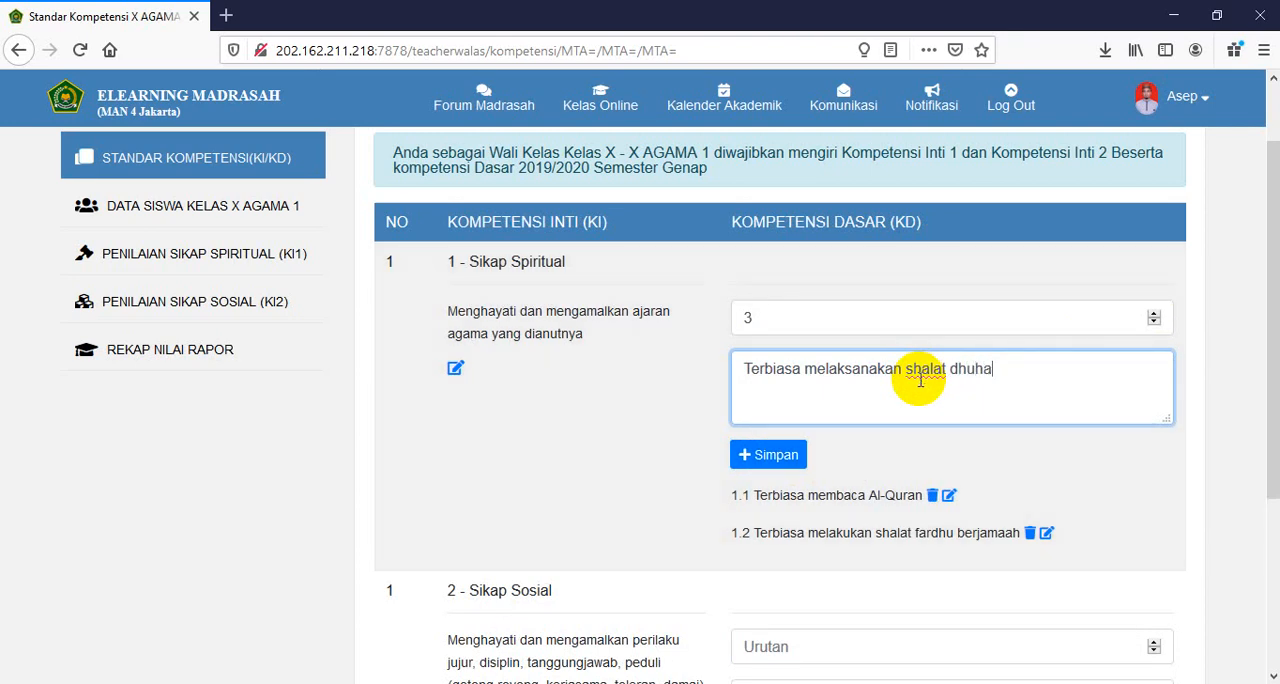
pyautogui.click(778, 456)
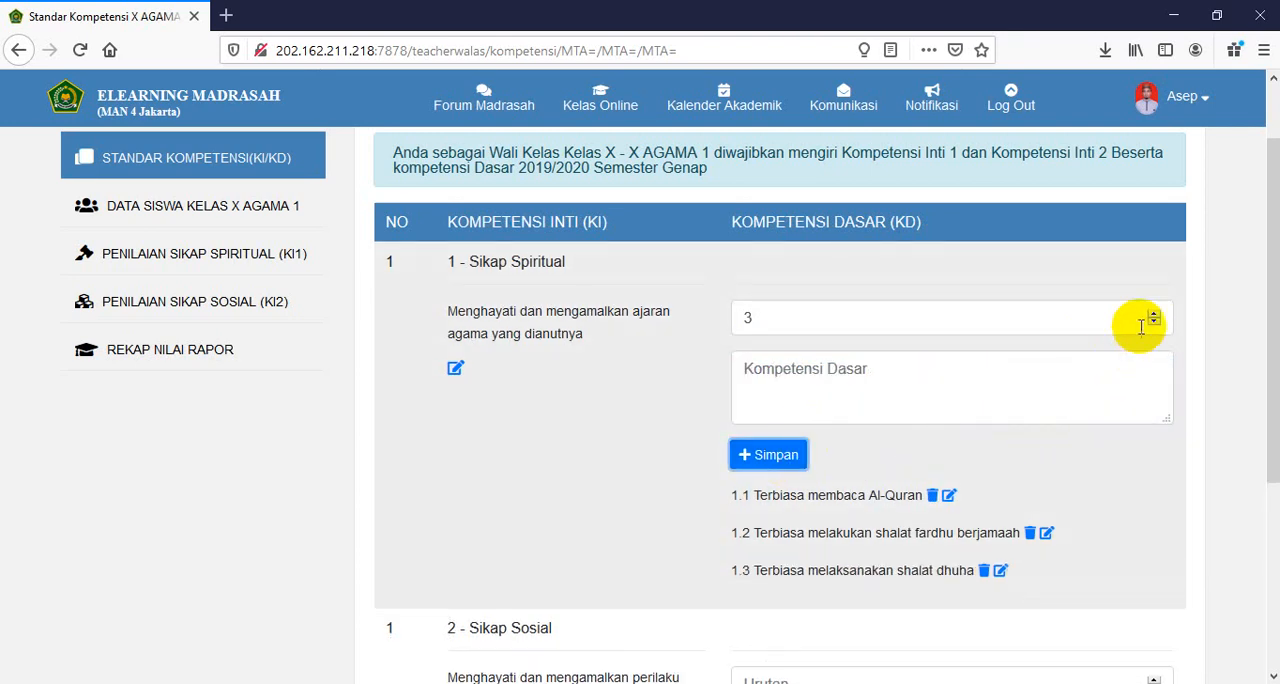
# - Add a Sikap Spiritual basic competency with order 4 and the text "Terbiasa berdoa sebelum dan sesudah belajar"
pyautogui.click(911, 386)
pyautogui.write('Terbiasa berdoa sebelum dan sesudah belajar')
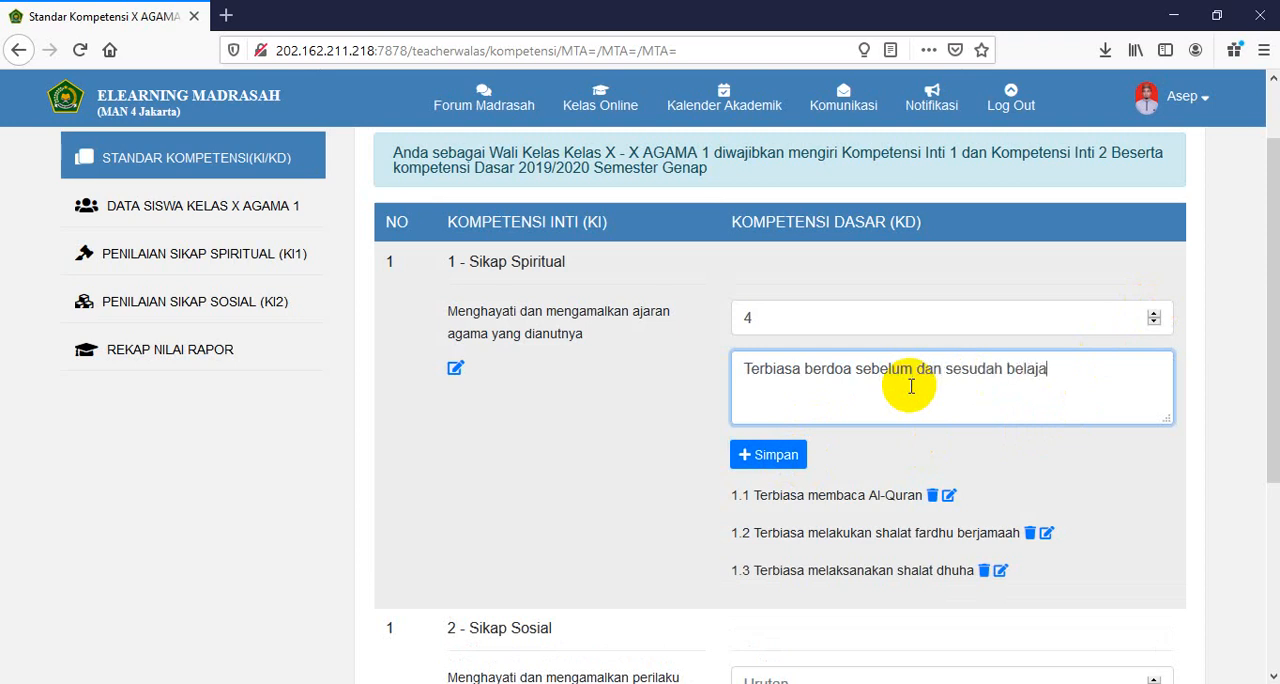
pyautogui.click(782, 455)
# - Add a Sikap Sosial basic competency with order 1 and the text "Menunjukkan perilaku jujur", copying the phrase "Menunjukkan perilaku" before saving
pyautogui.scroll(-2, 886, 451)
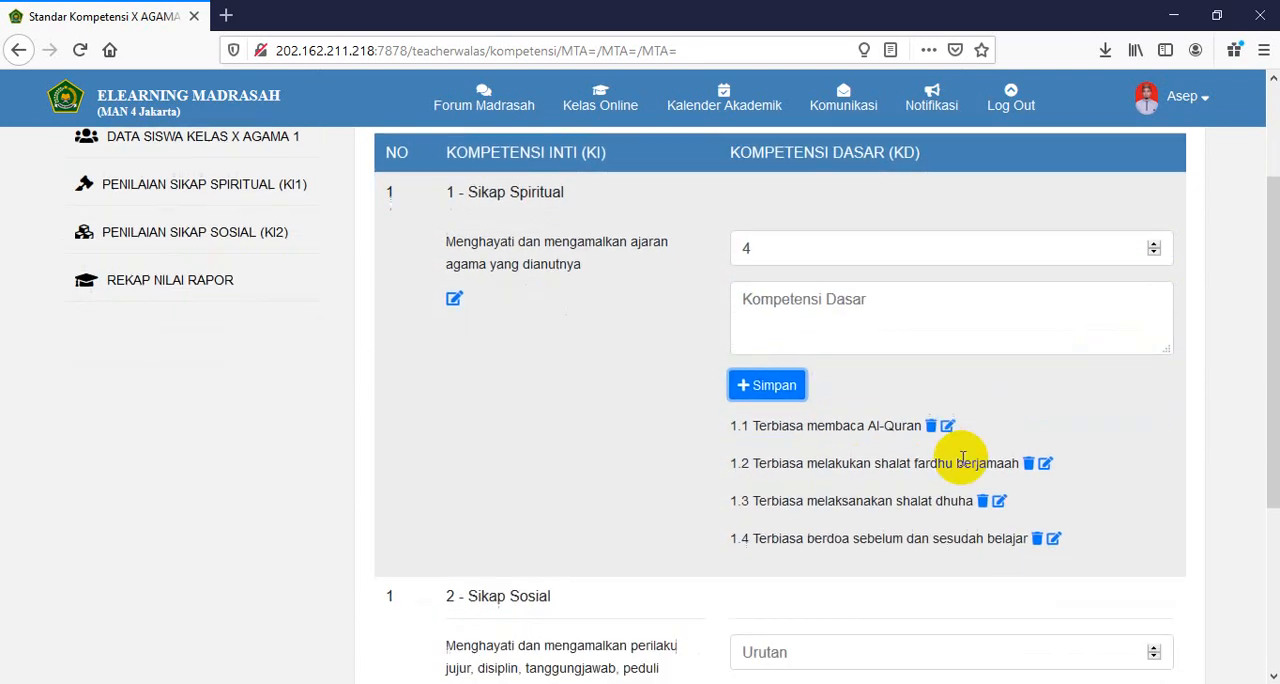
pyautogui.scroll(-4, 628, 380)
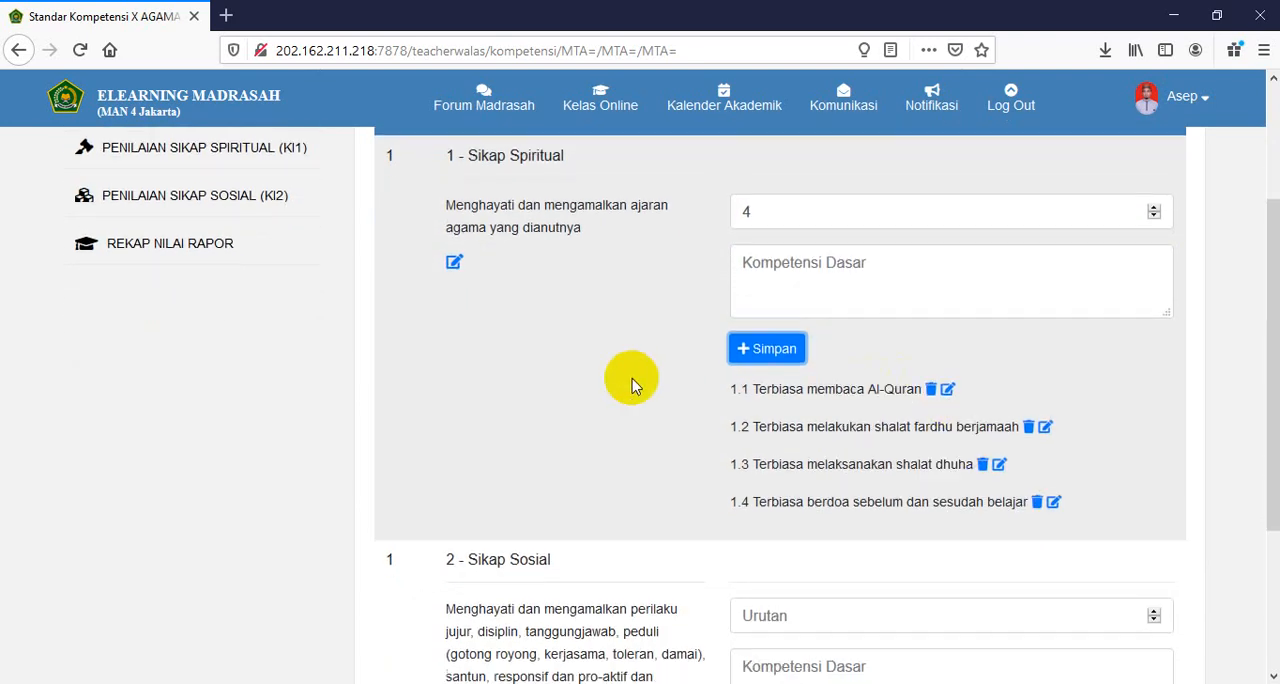
pyautogui.click(859, 436)
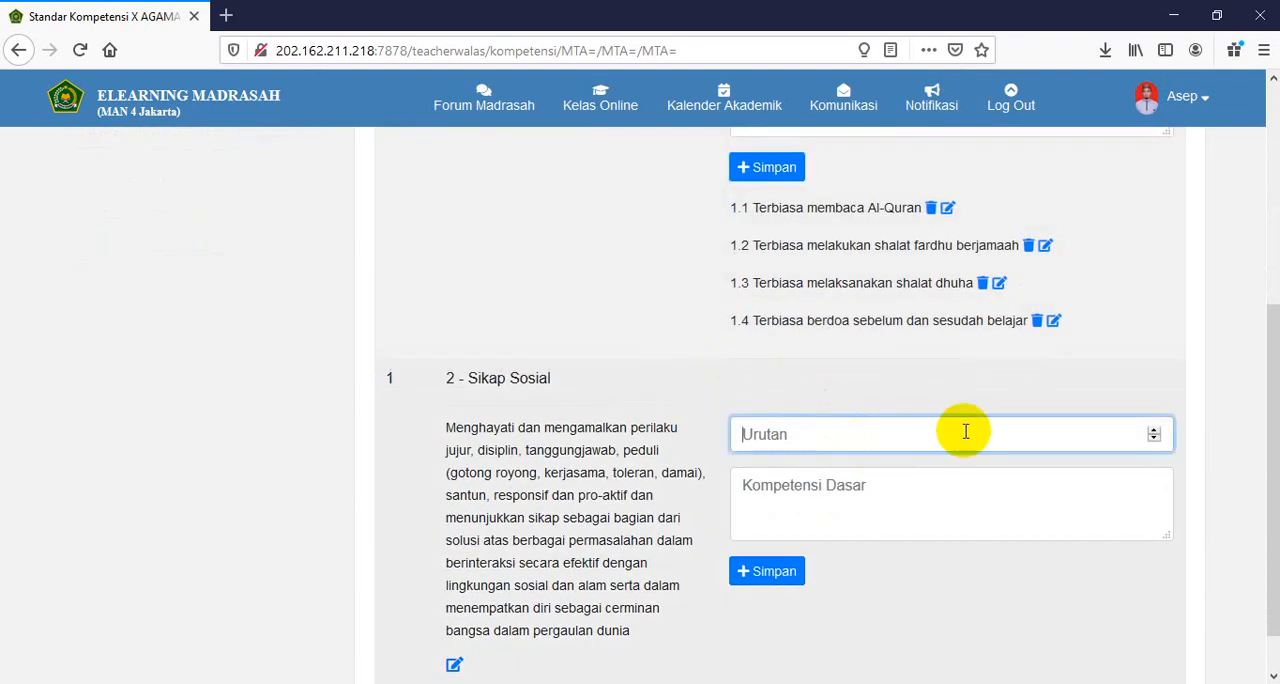
pyautogui.click(1151, 430)
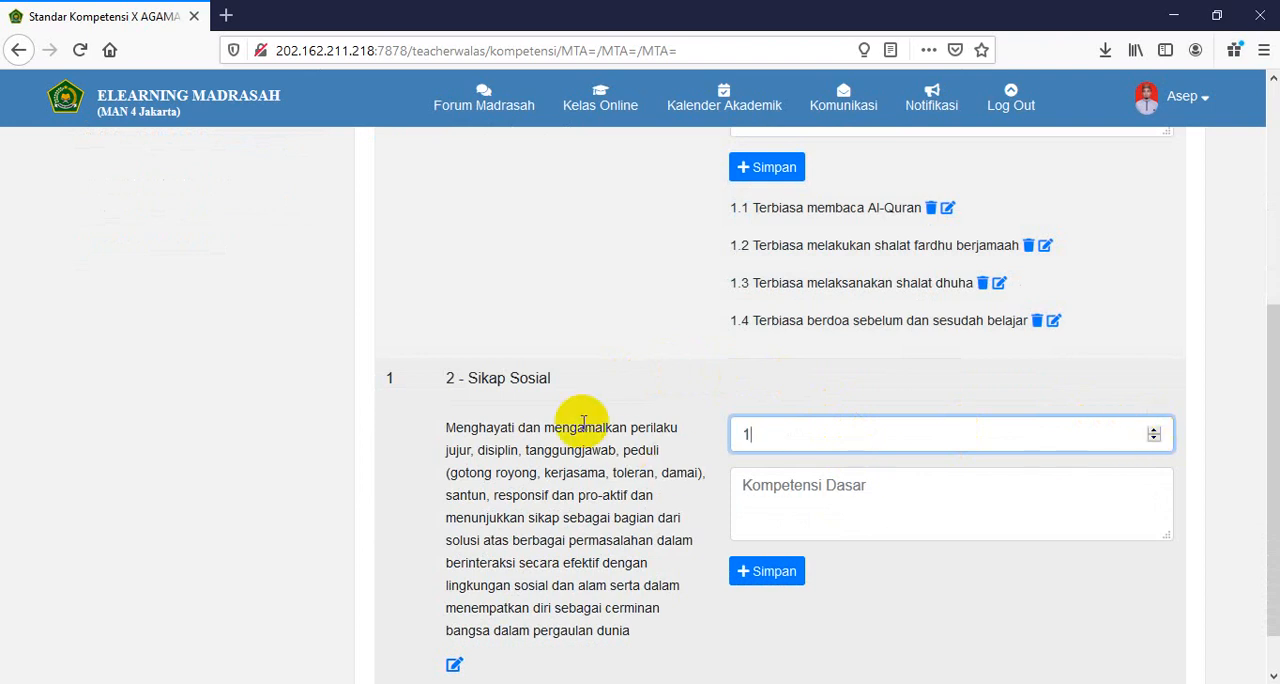
pyautogui.scroll(-1, 549, 480)
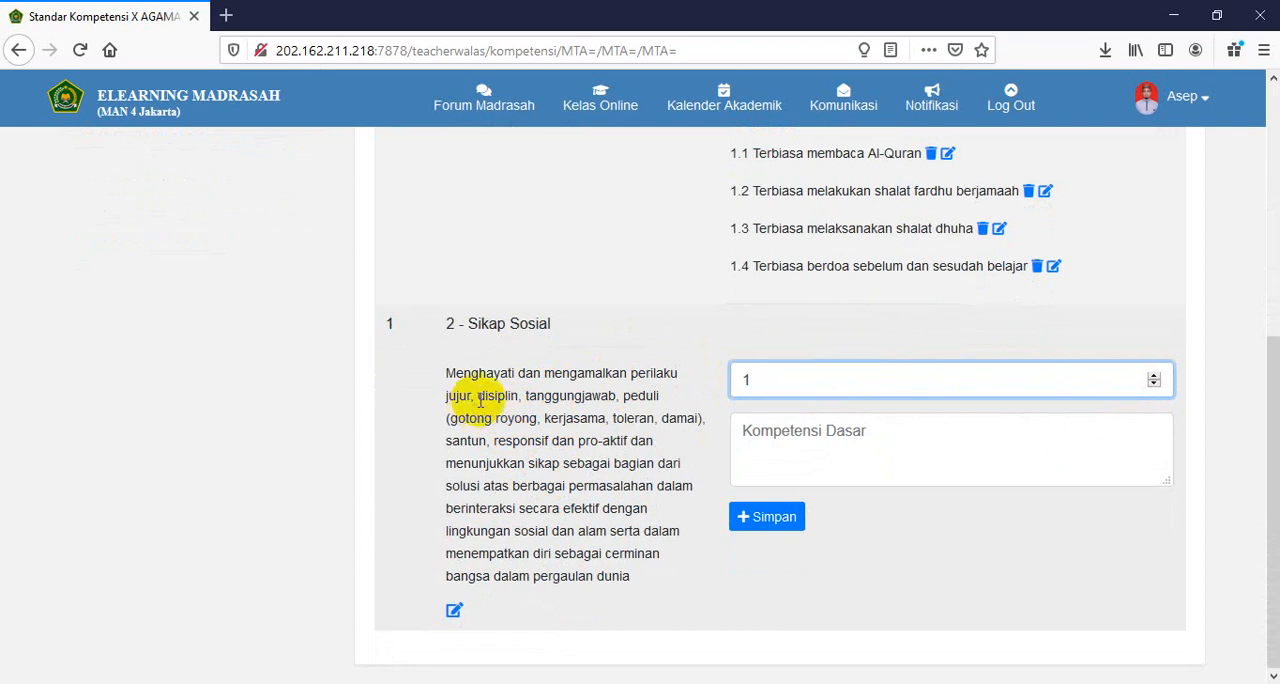
pyautogui.click(796, 450)
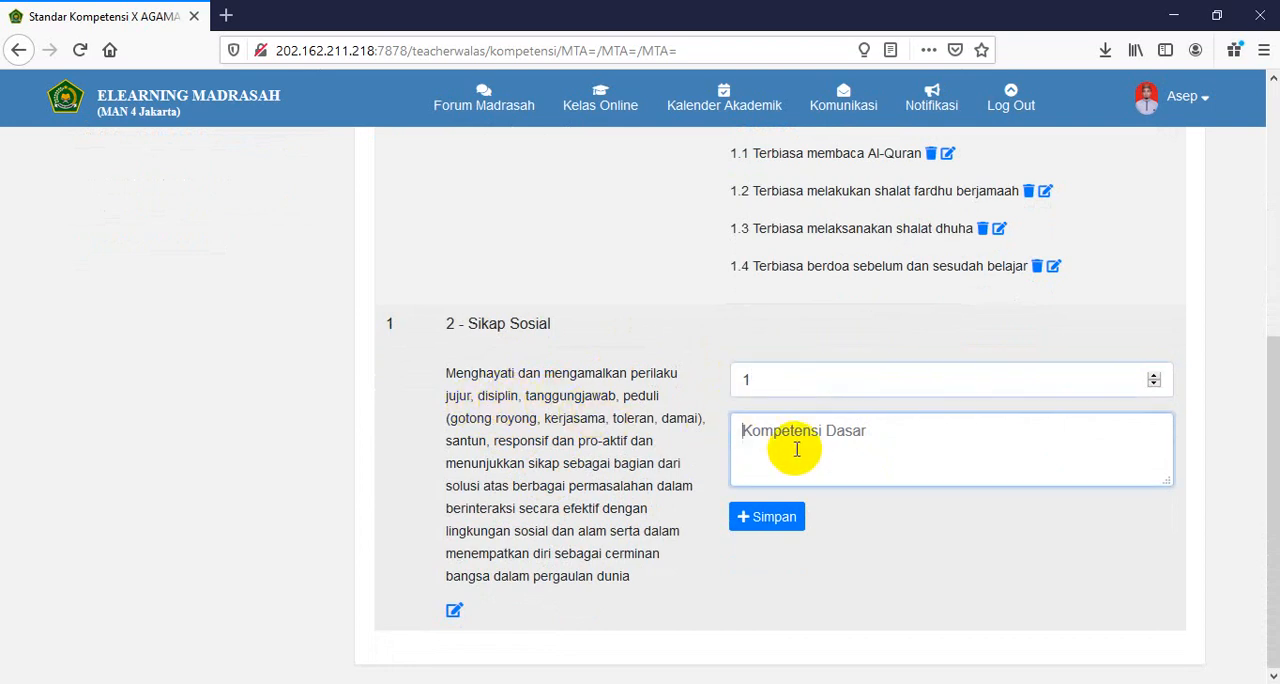
pyautogui.write('Menunjukkan perilaku jujur')
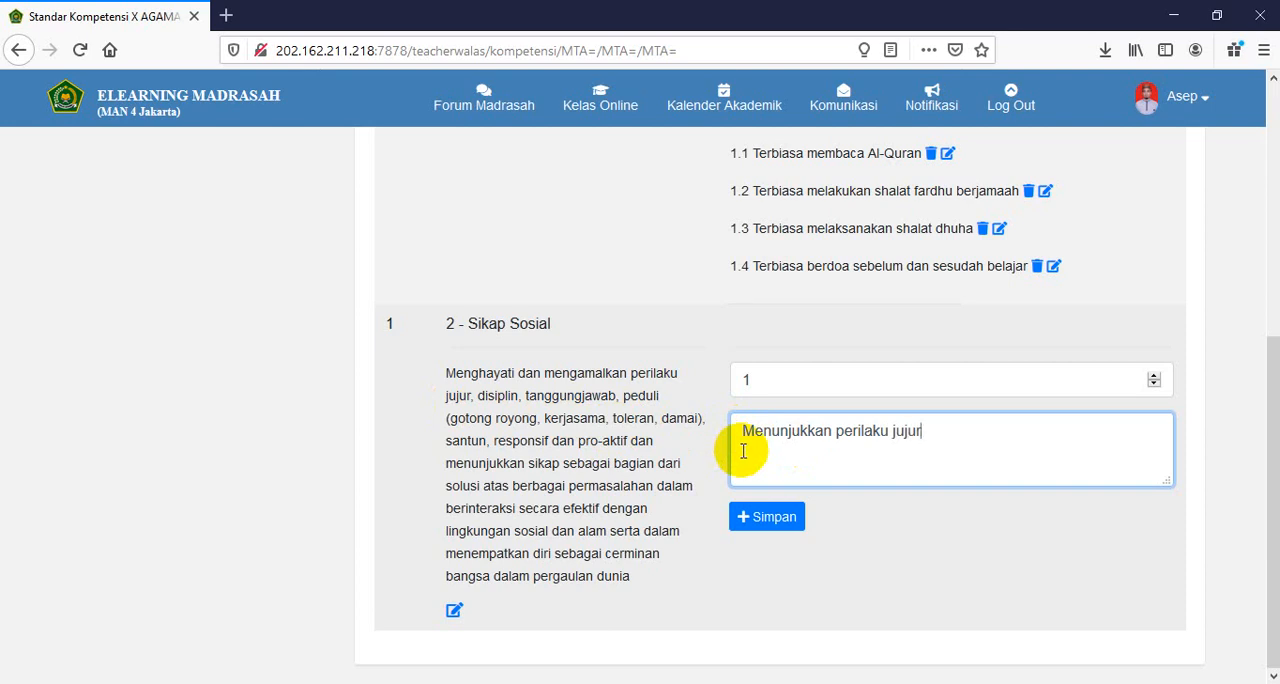
pyautogui.moveTo(743, 431); pyautogui.dragTo(888, 431)
pyautogui.hotkey('ctrl', 'c')
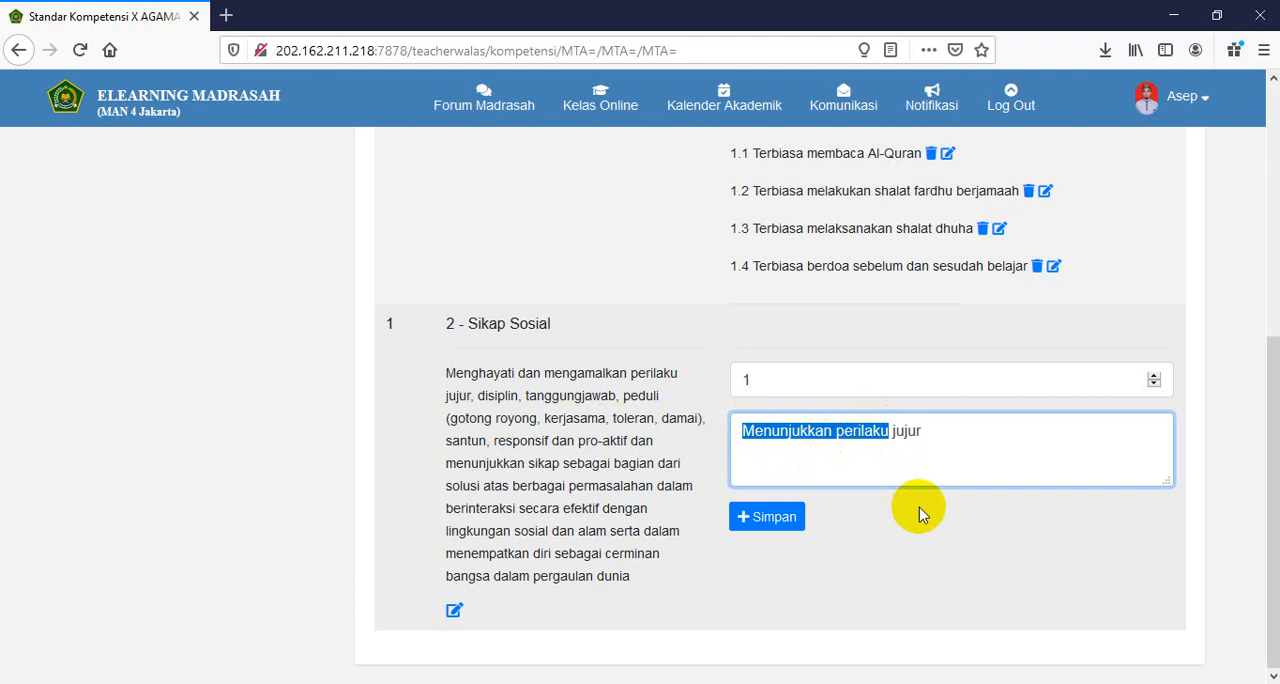
pyautogui.click(848, 465)
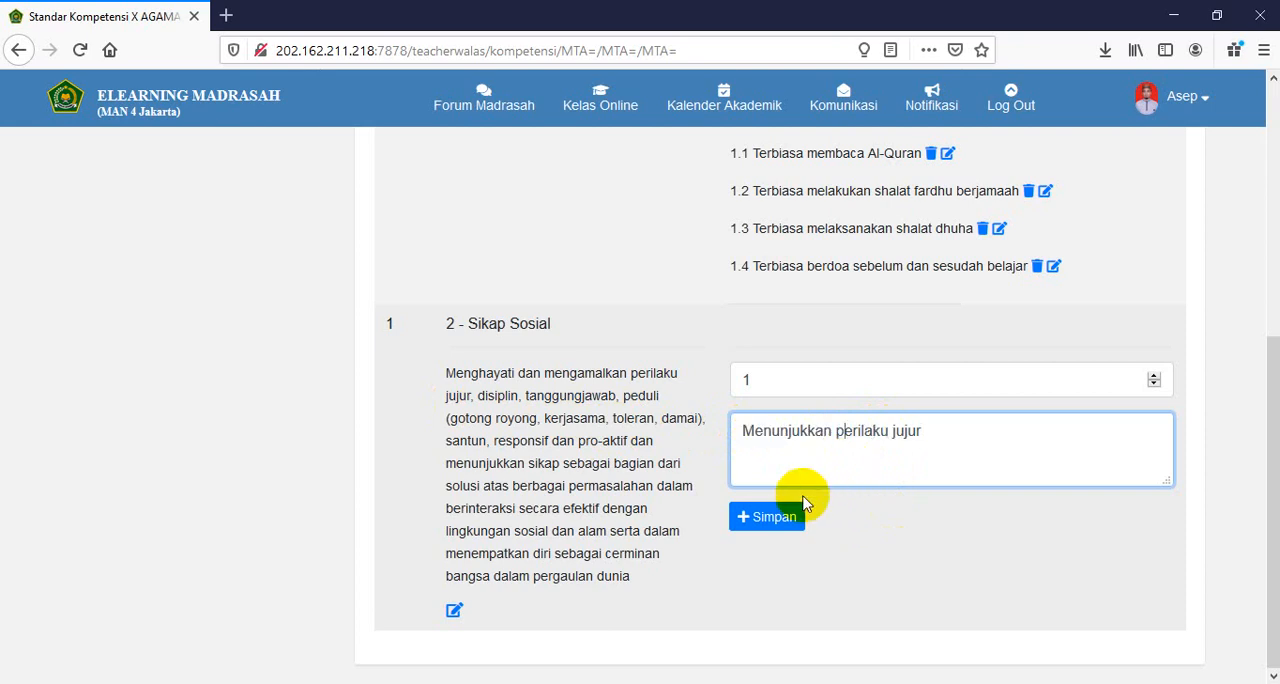
pyautogui.click(782, 519)
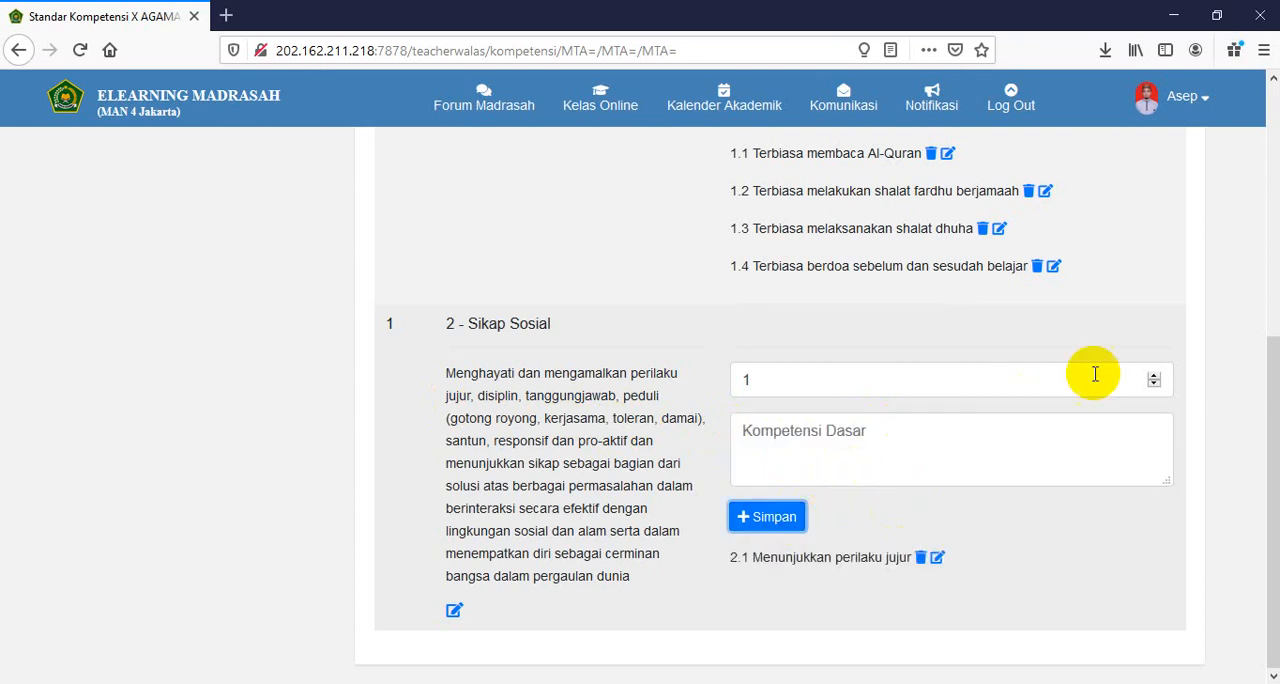
# - Add a Sikap Sosial basic competency with order 2 and the text "Menunjukkan perilaku disiplin"
pyautogui.click(1154, 376)
pyautogui.click(912, 450)
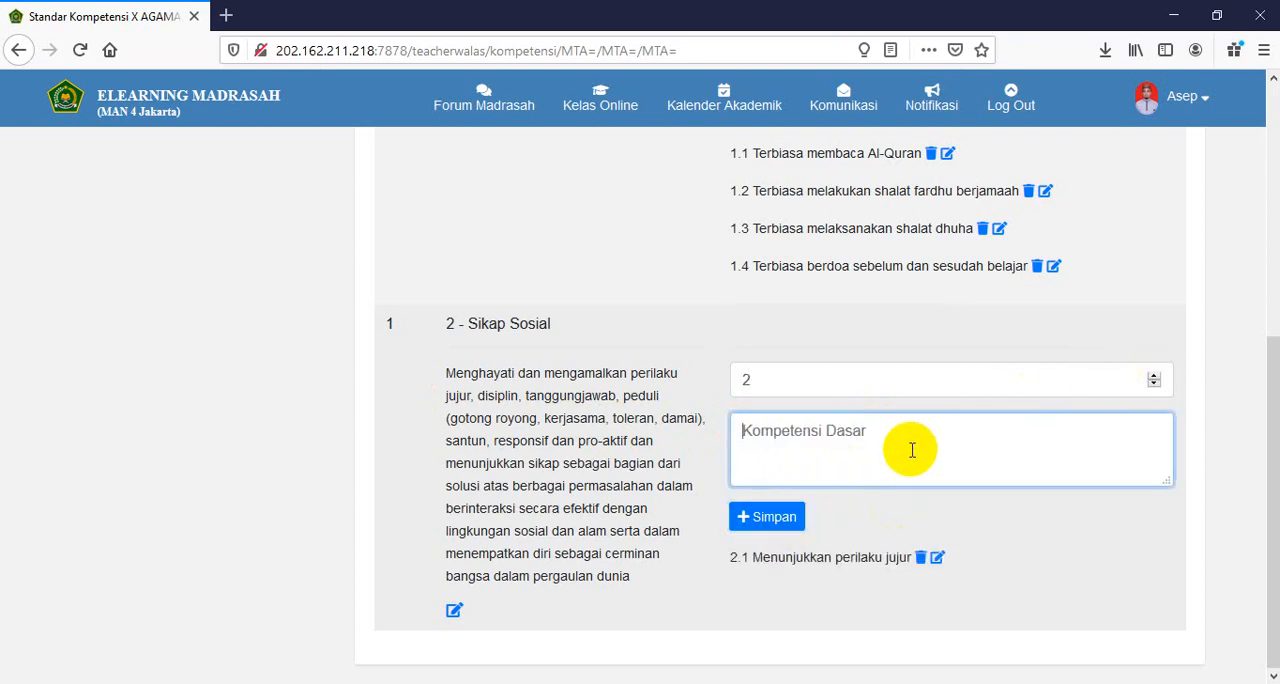
pyautogui.write('Menunjukkan perilaku disiplin')
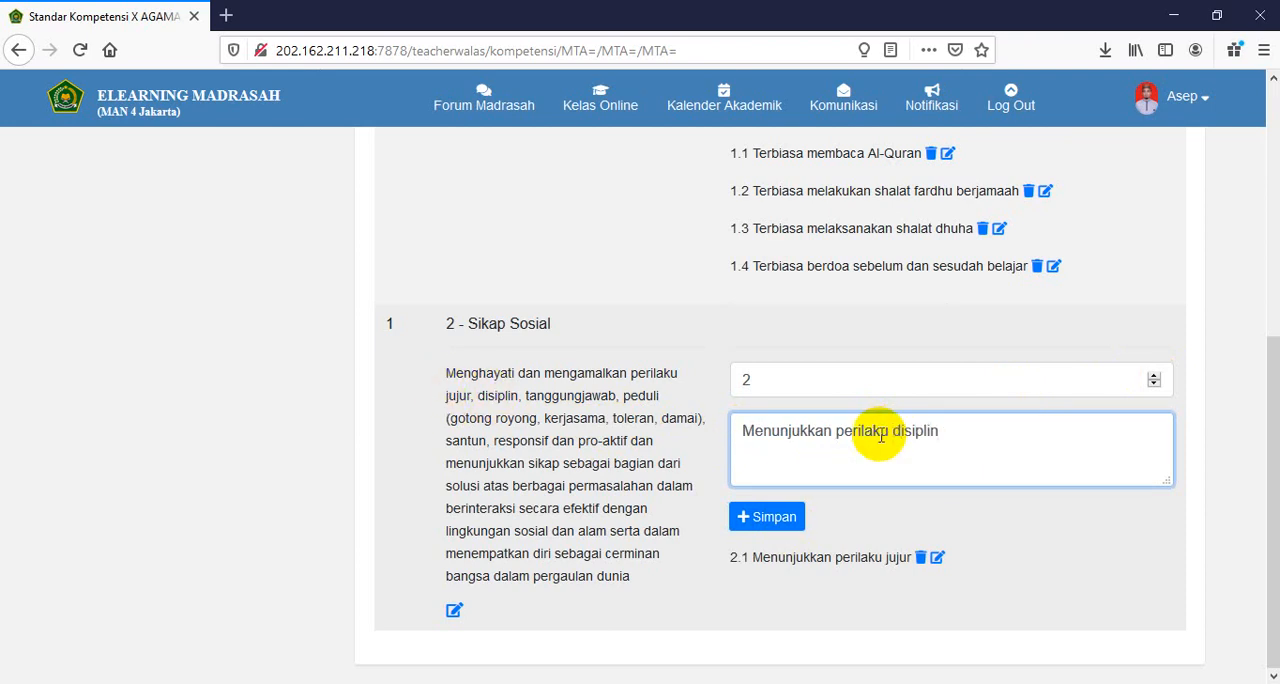
pyautogui.click(778, 516)
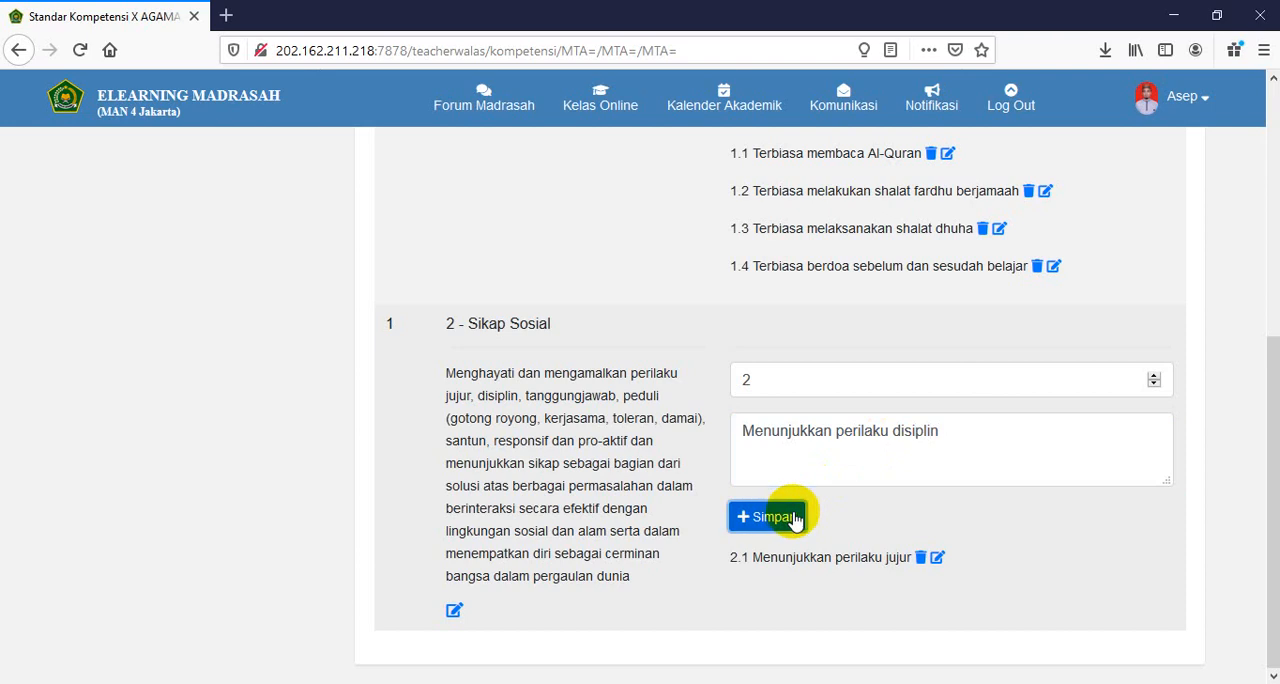
# - Add a Sikap Sosial basic competency with order 3 and the text "Menunjukkan perilaku tanggung jawab"
pyautogui.click(1153, 376)
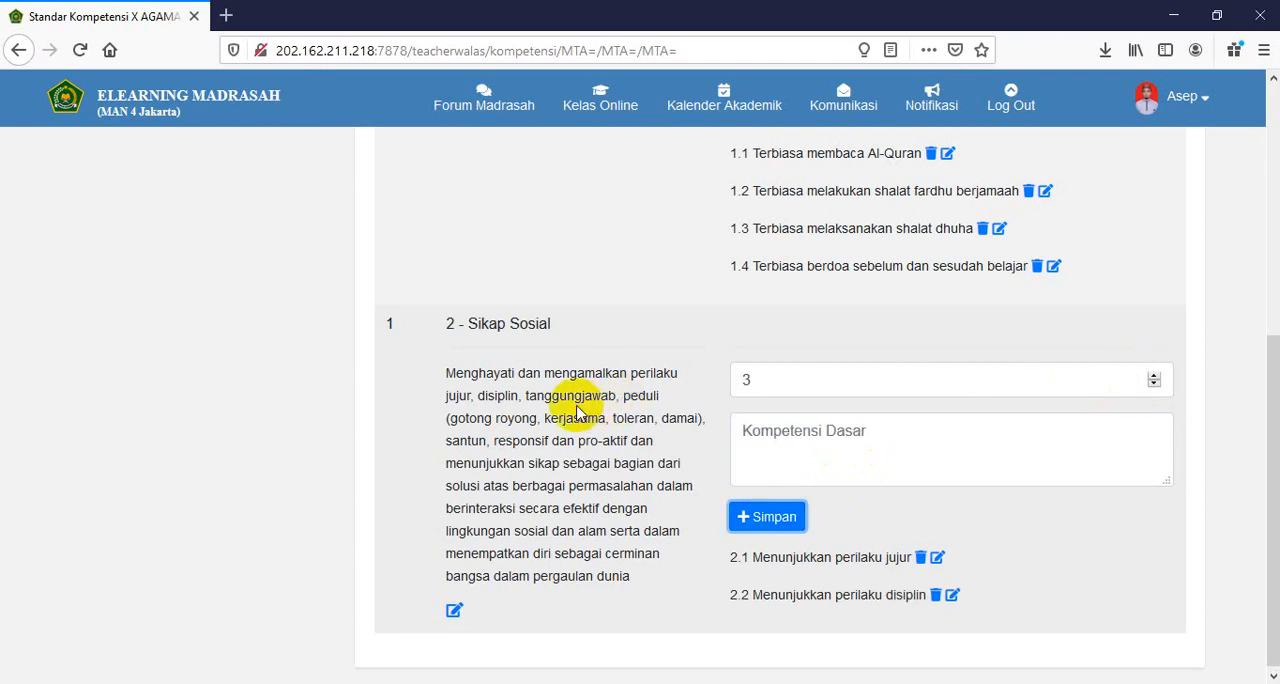
pyautogui.click(780, 438)
pyautogui.hotkey('ctrl', 'v')
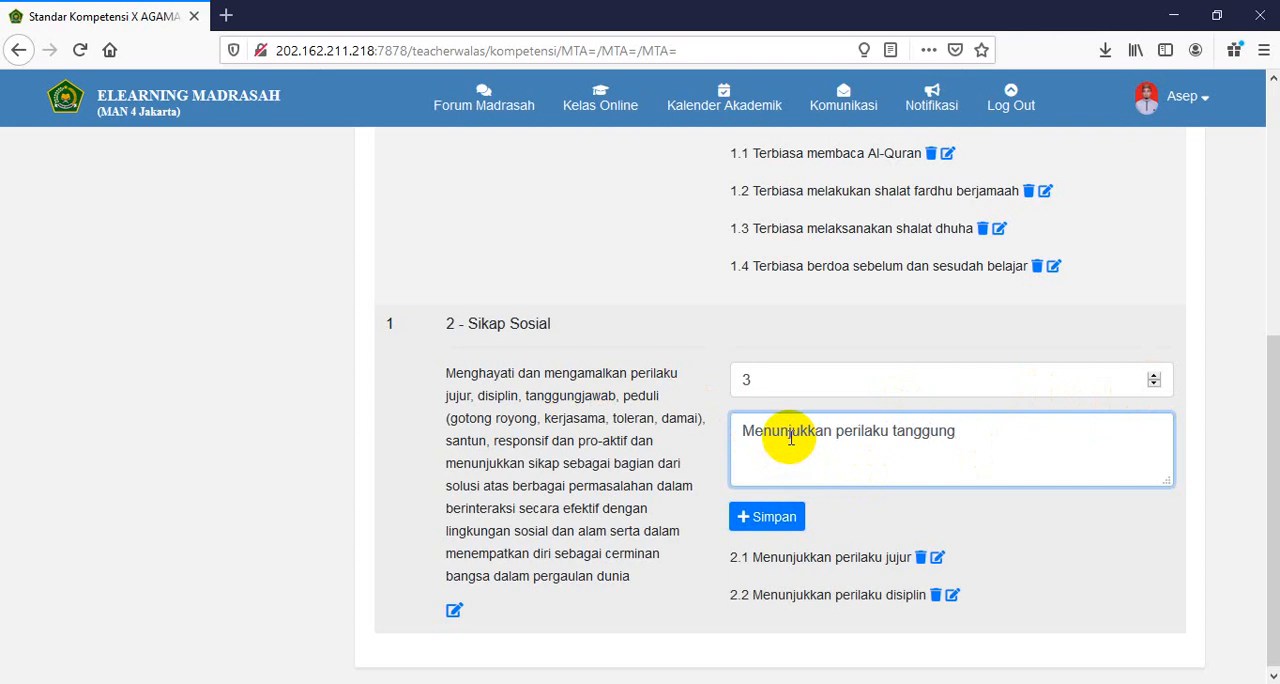
pyautogui.click(766, 517)
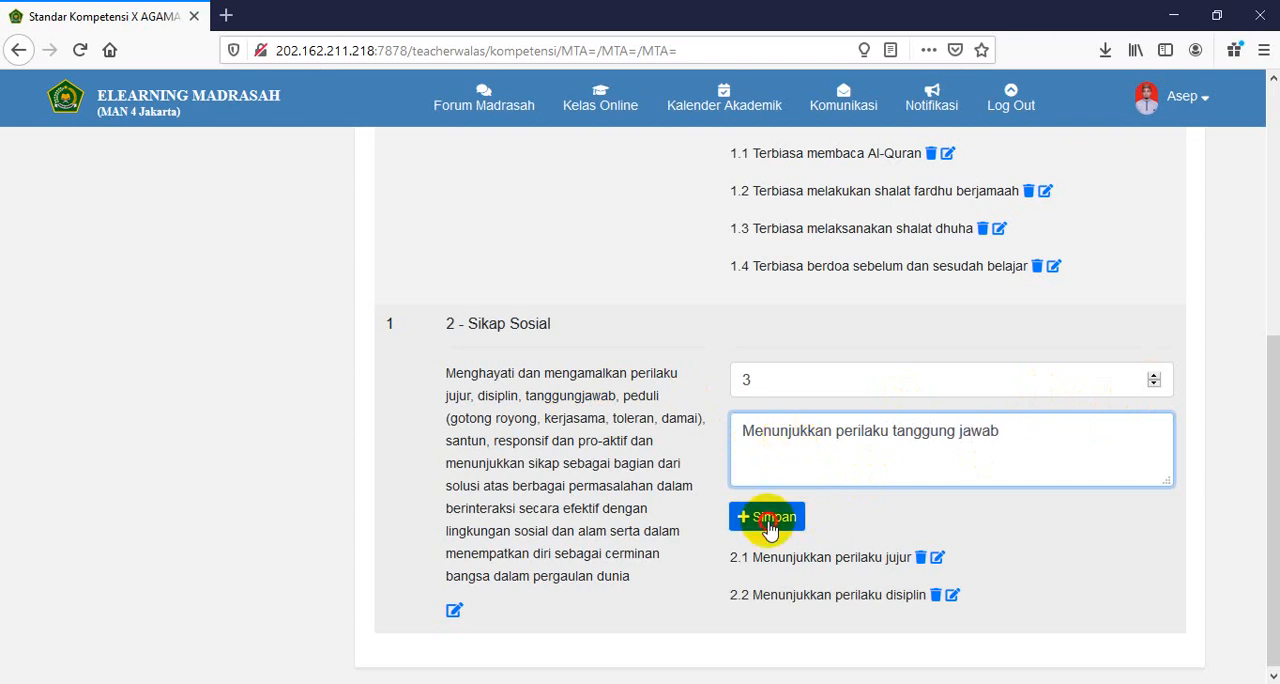
# - Add a Sikap Sosial basic competency with order 4 and the text "Menunjukkan perilaku peduli"
pyautogui.click(1155, 375)
pyautogui.click(930, 452)
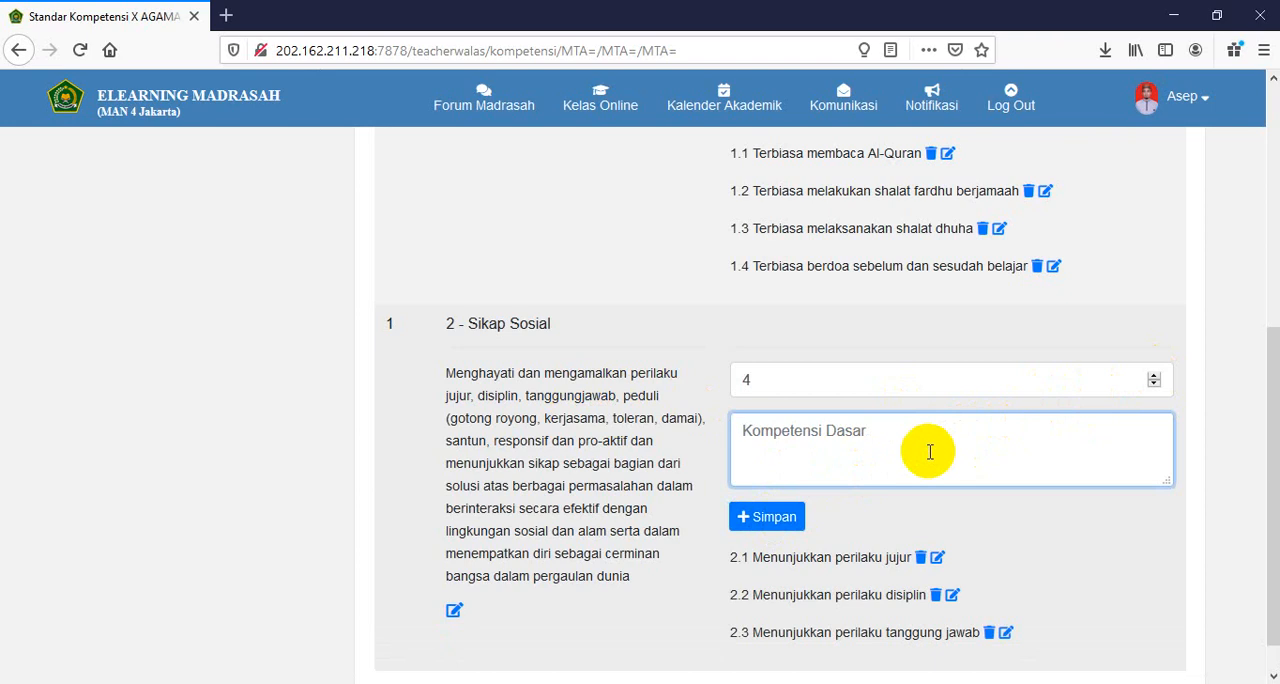
pyautogui.hotkey('ctrl', 'v')
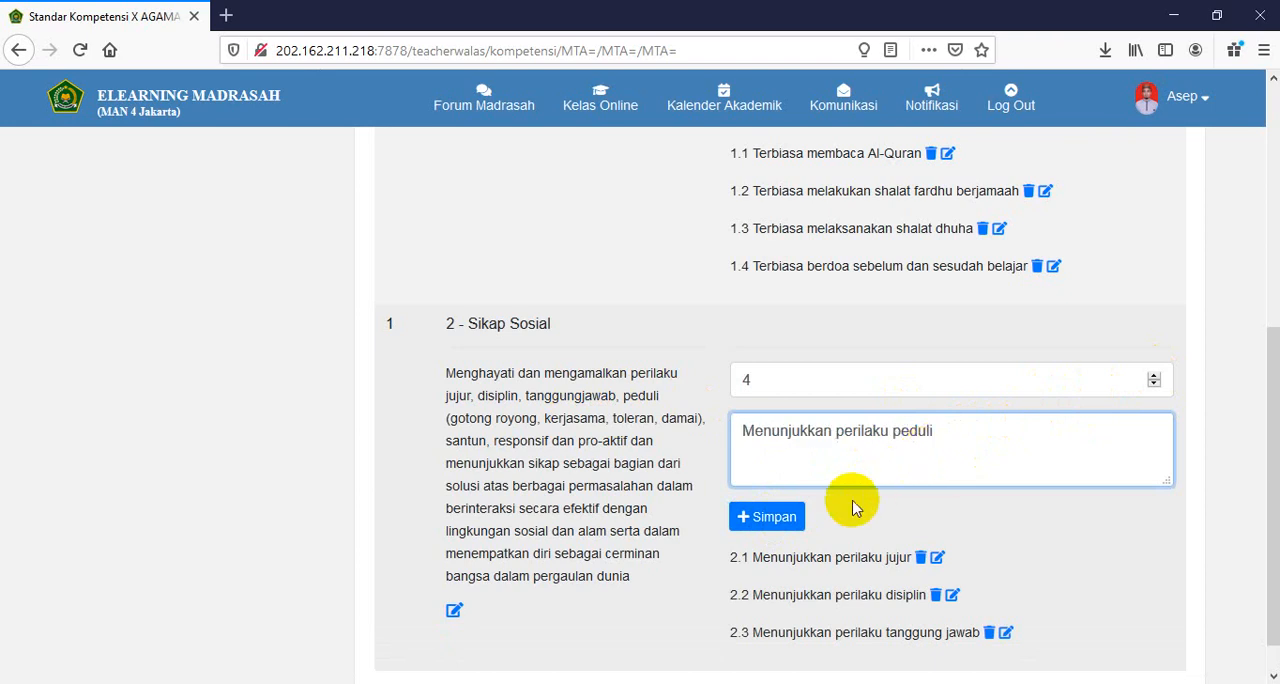
pyautogui.click(770, 516)
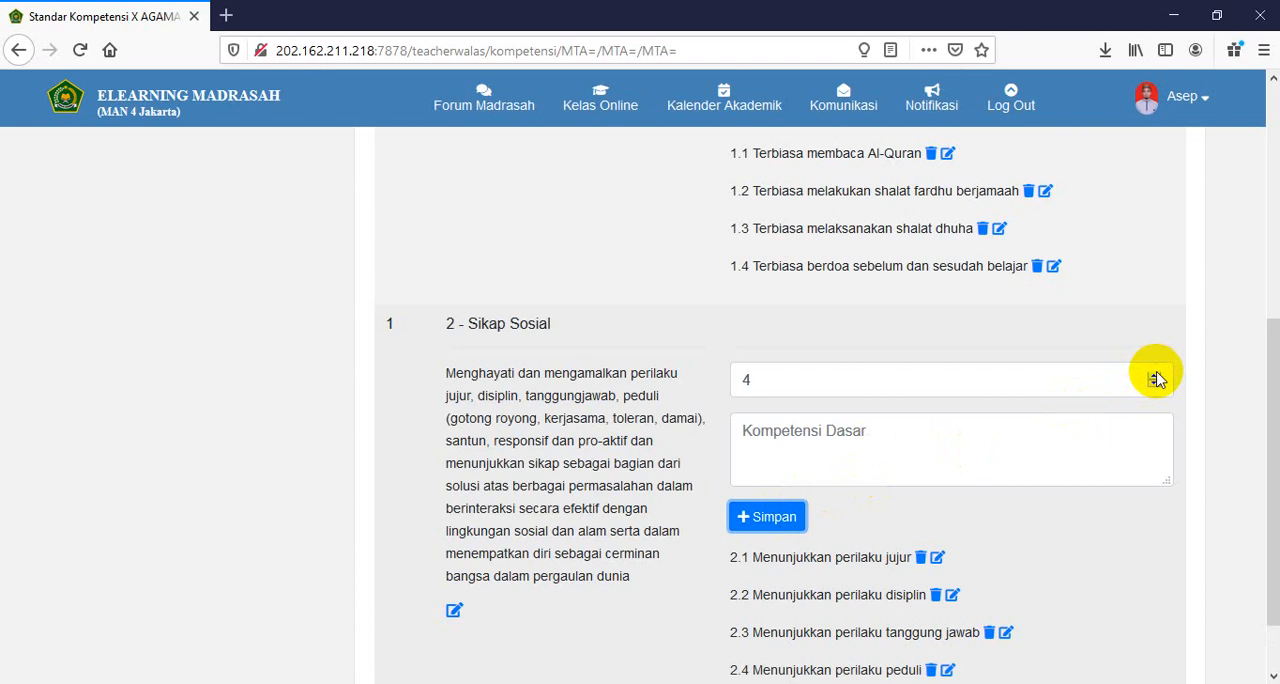
# - Add a Sikap Sosial basic competency with order 5 and the text "Menunjukkan perilaku santun"
pyautogui.click(944, 453)
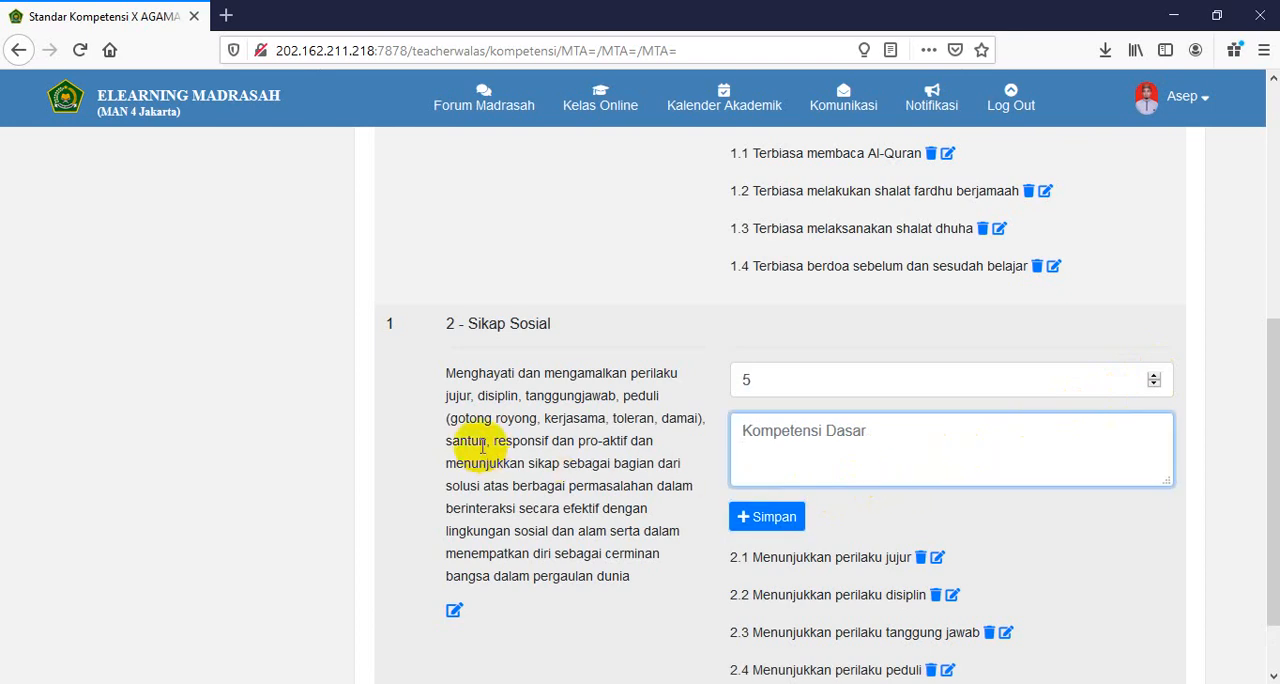
pyautogui.hotkey('ctrl', 'v')
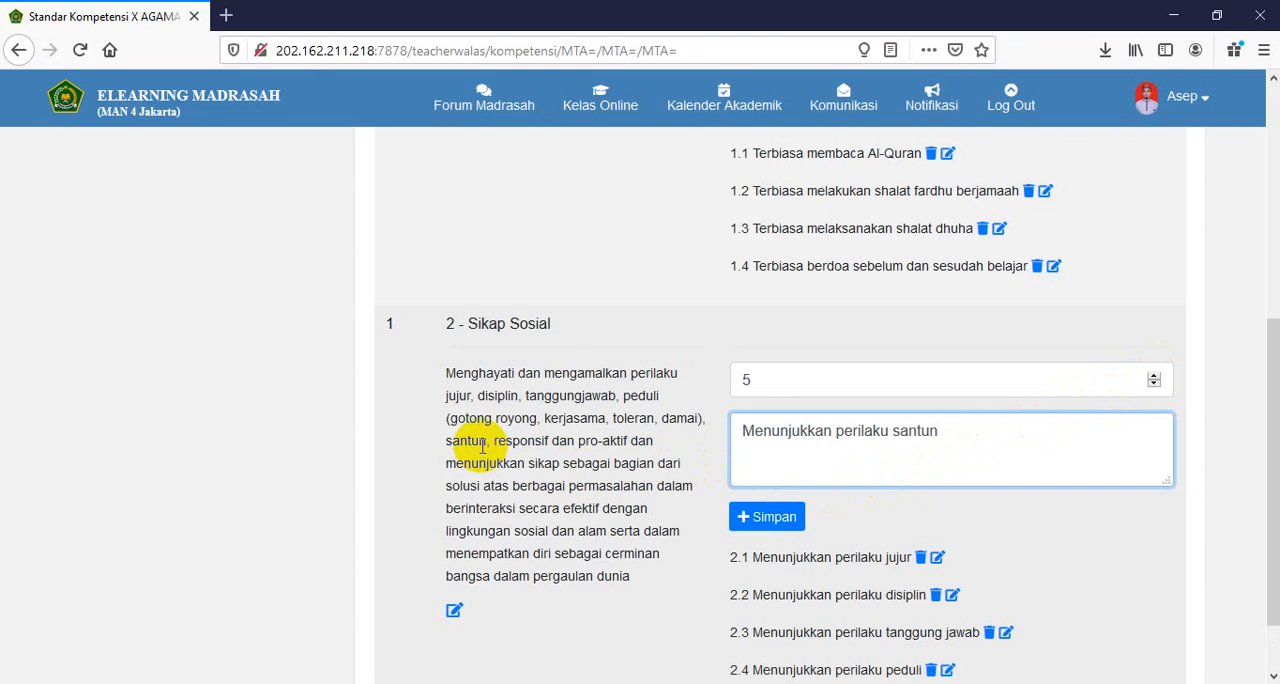
pyautogui.click(760, 517)
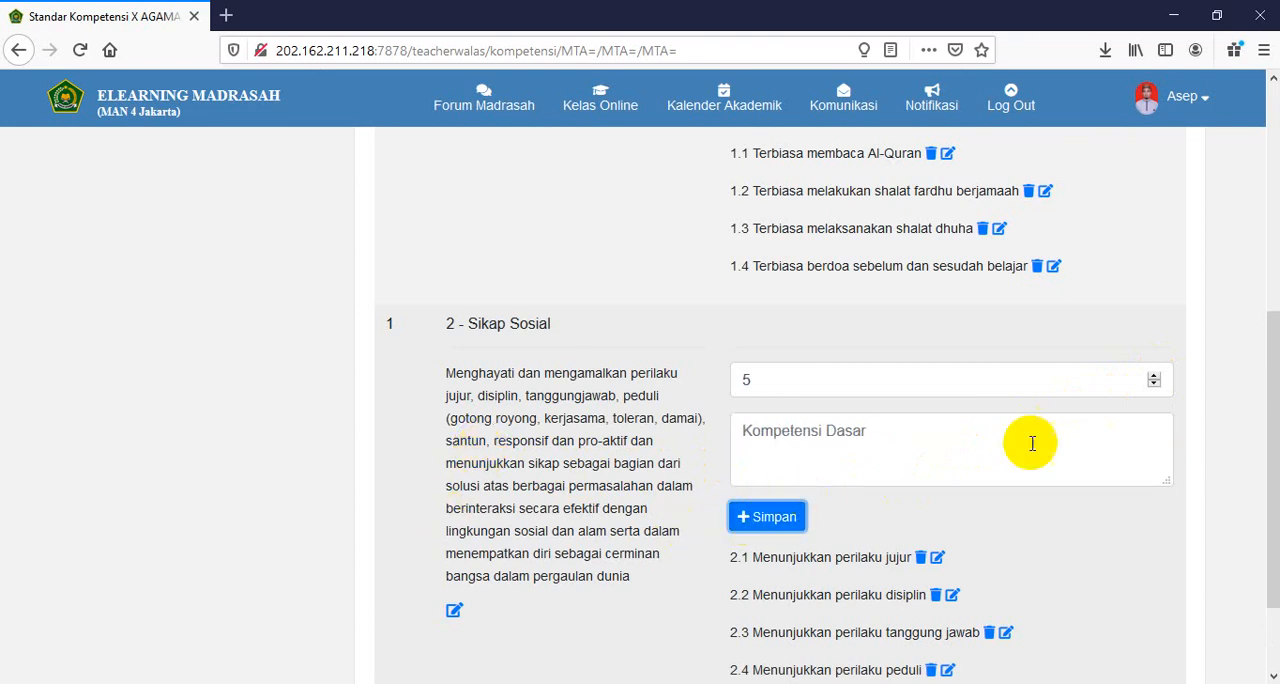
# - Add a Sikap Sosial basic competency with order 6 and the text "Menunjukkan perilaku responsif"
pyautogui.click(1154, 375)
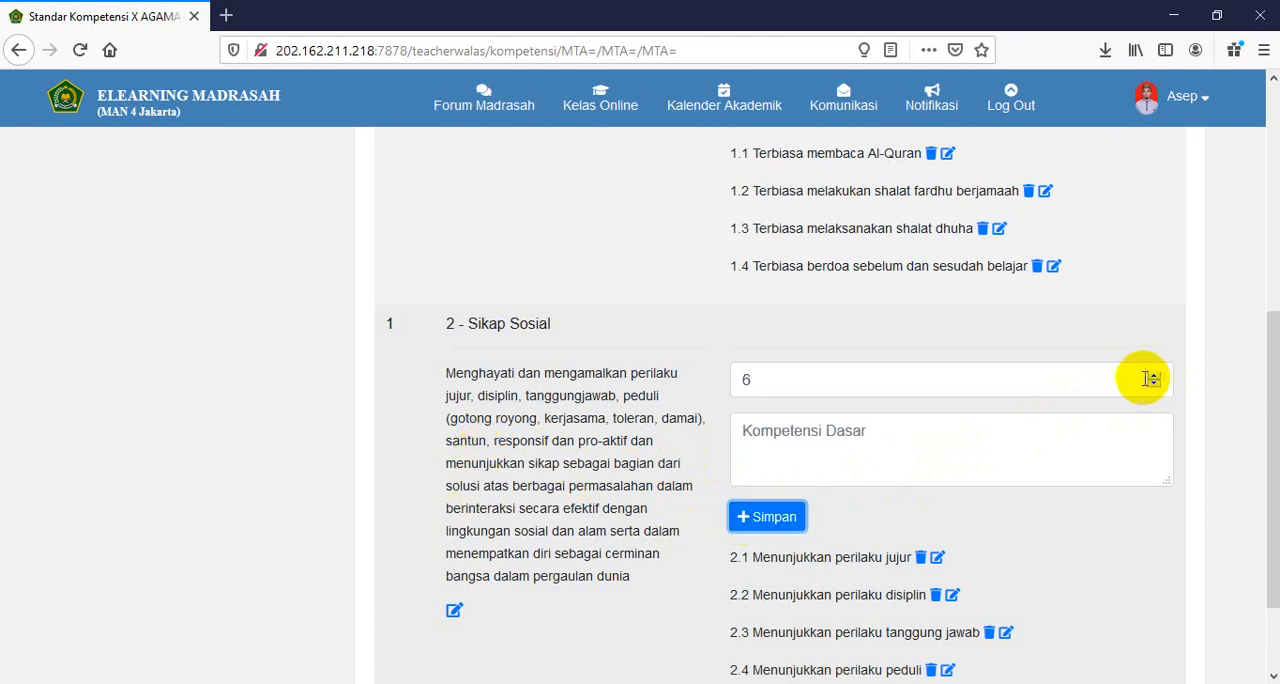
pyautogui.click(863, 460)
pyautogui.hotkey('ctrl', 'v')
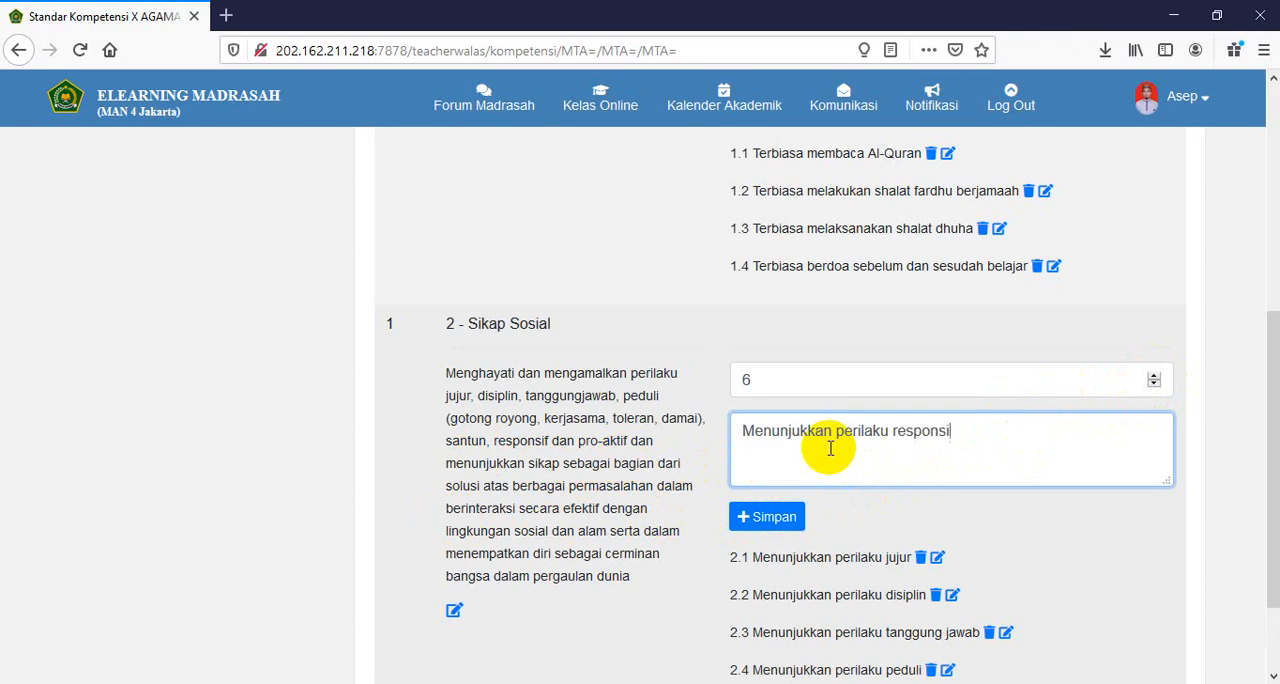
pyautogui.click(783, 516)
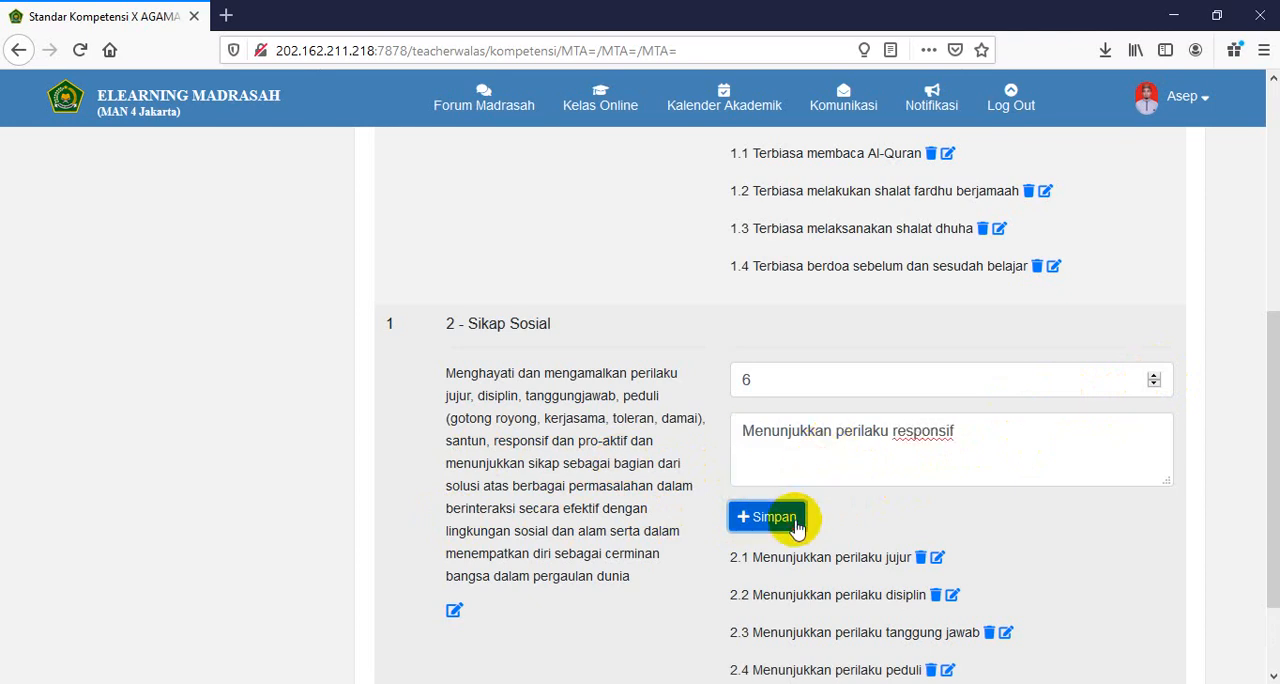
# - Add a Sikap Sosial basic competency with order 7 and the text "Menunjukkan perilaku pro-aktif"
pyautogui.click(1154, 375)
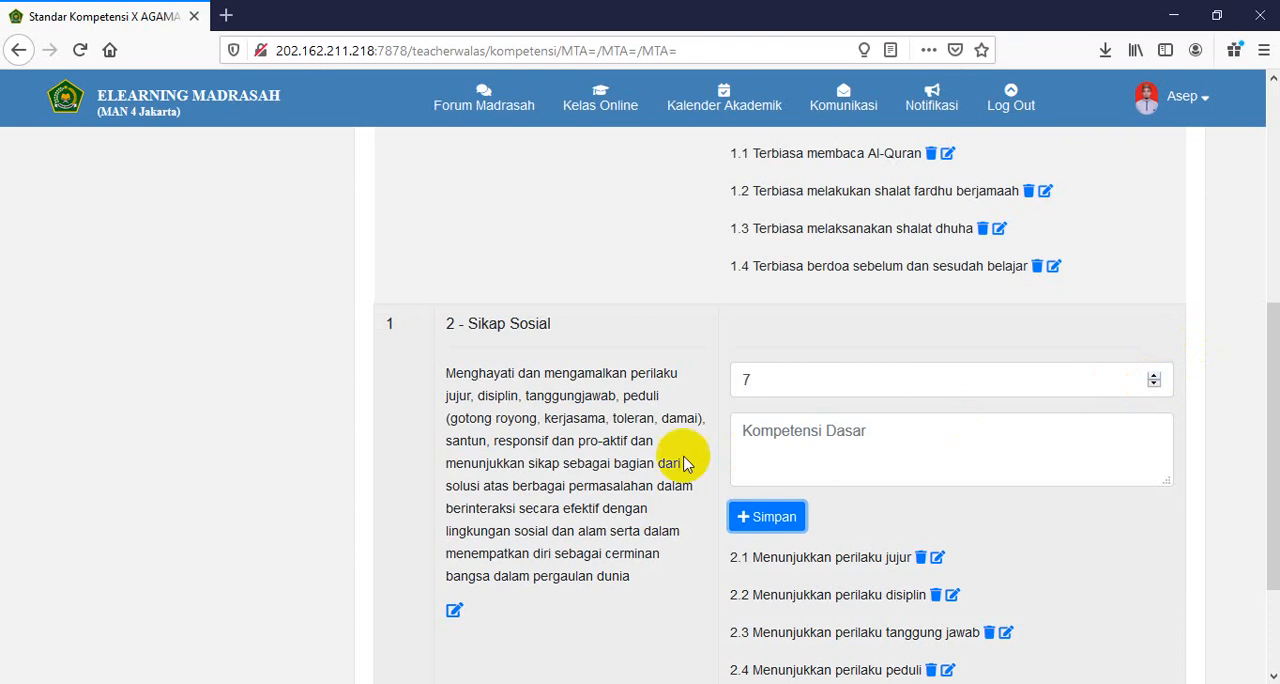
pyautogui.click(771, 453)
pyautogui.write('Menunjukkan perilaku')
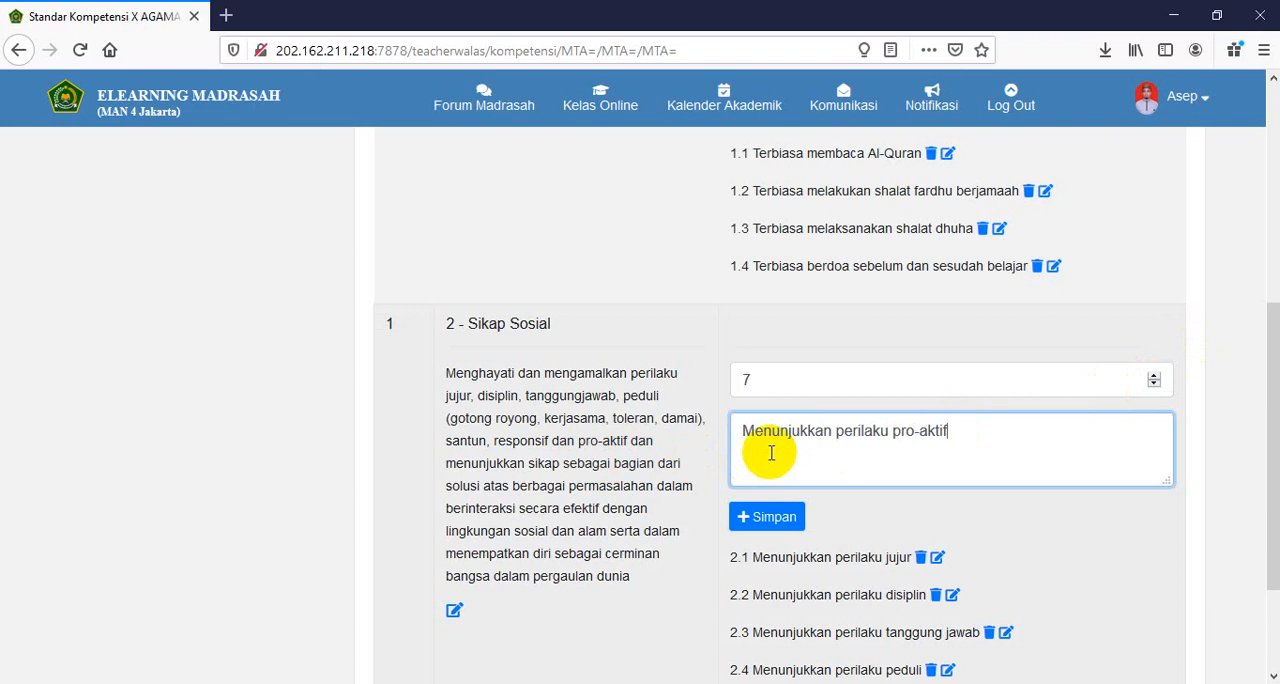
pyautogui.scroll(-2, 668, 410)
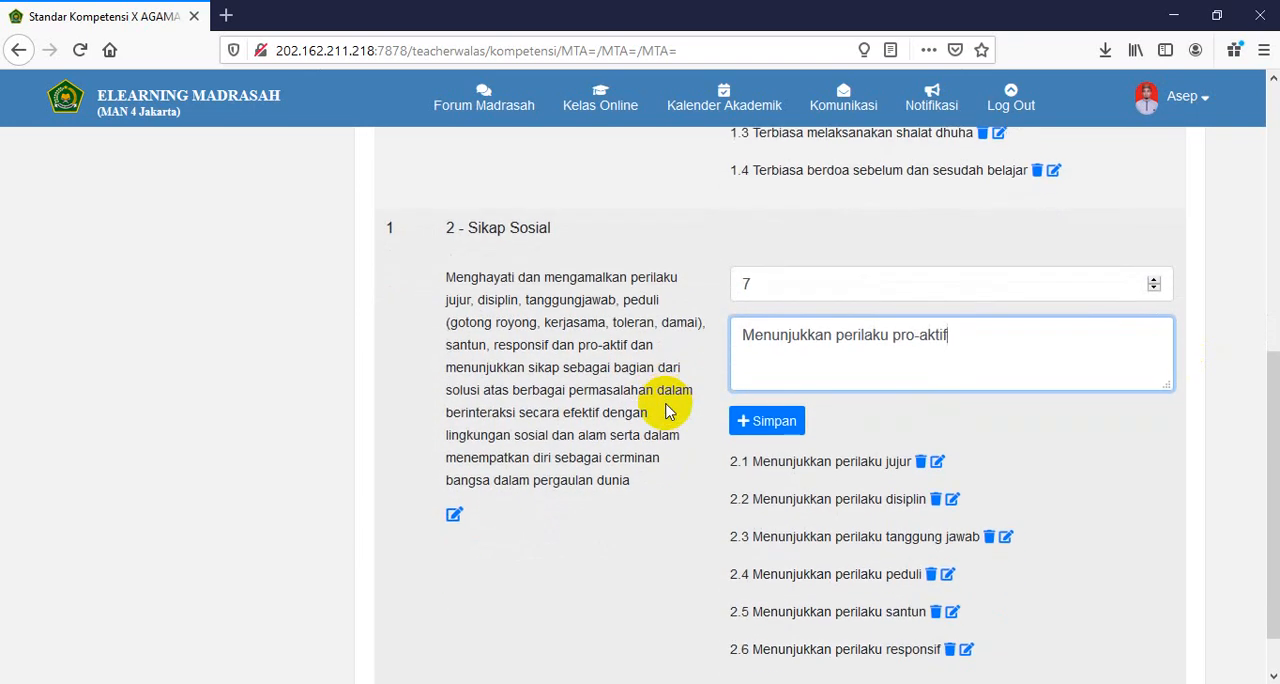
pyautogui.click(775, 424)
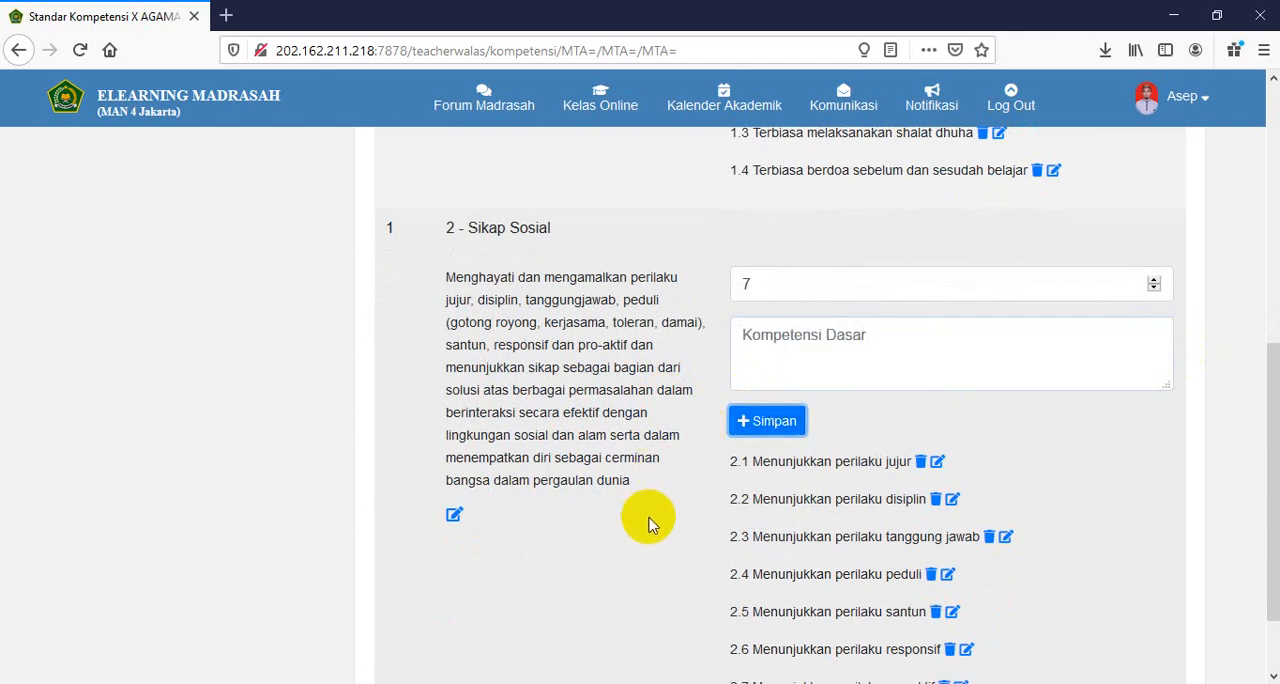
# - Review the saved basic competencies of both attitudes and open the Penilaian Sikap Spiritual (KI1) score table for class X AGAMA 1
pyautogui.scroll(-2, 651, 523)
pyautogui.scroll(7, 668, 545)
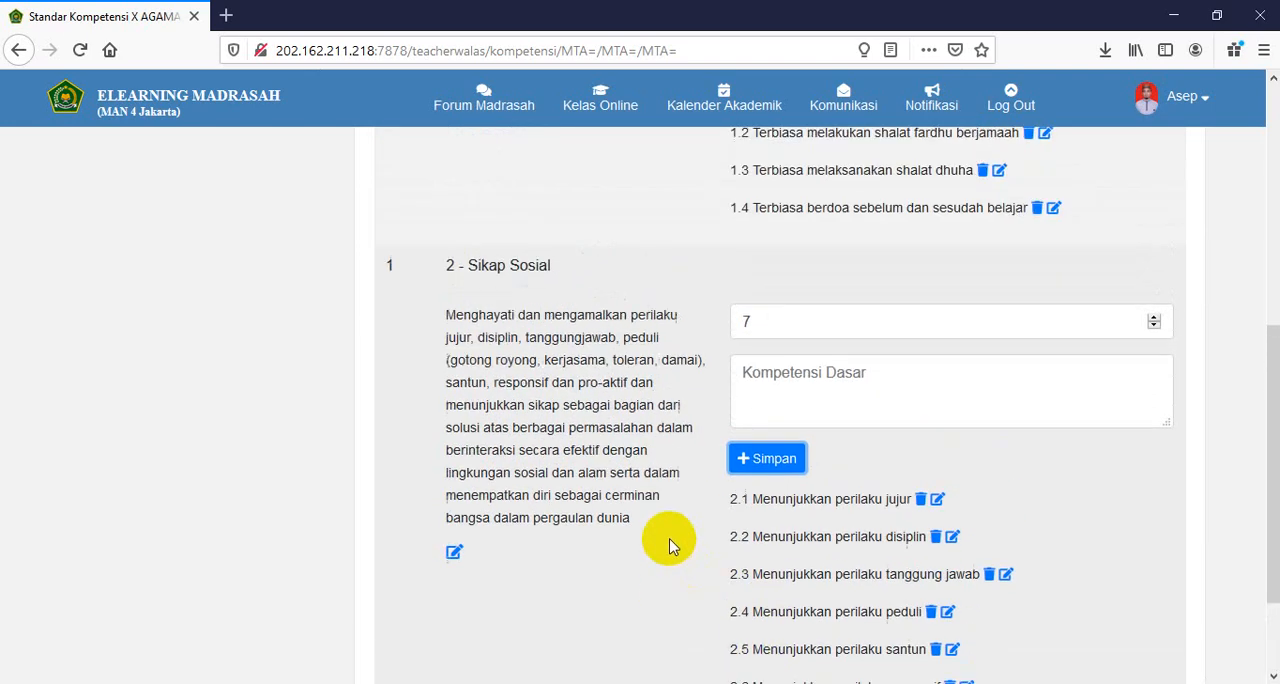
pyautogui.scroll(2, 576, 422)
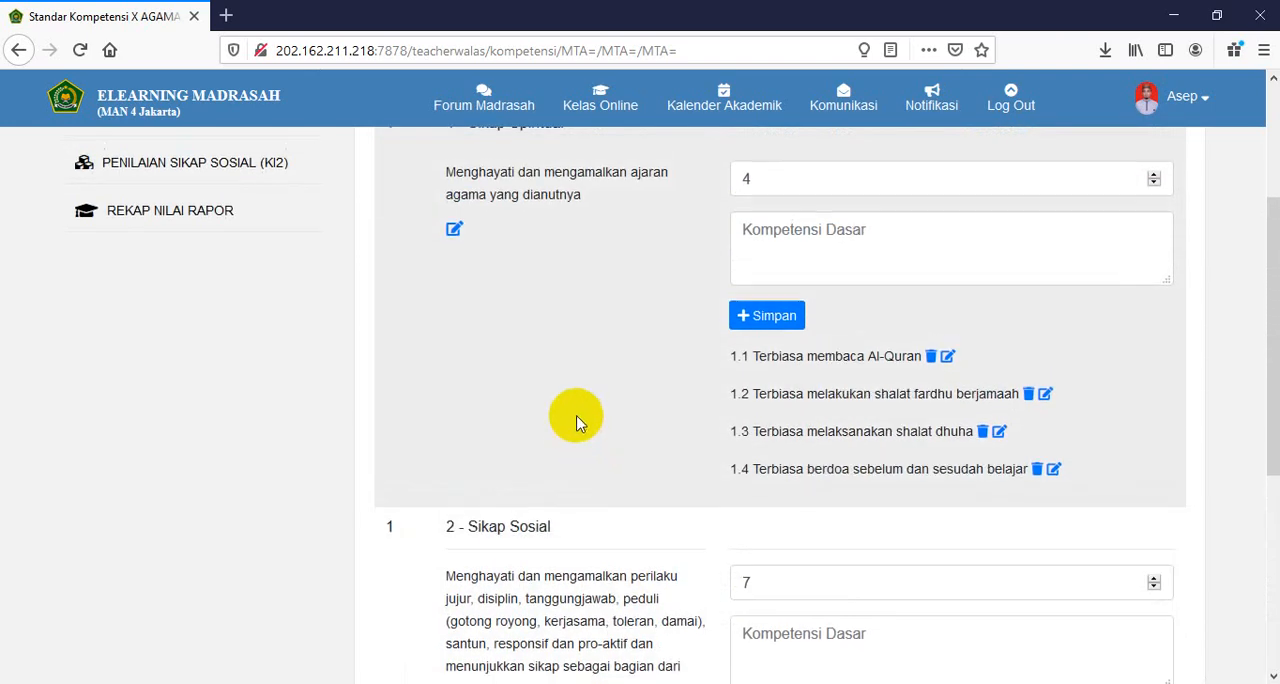
pyautogui.scroll(-8, 576, 422)
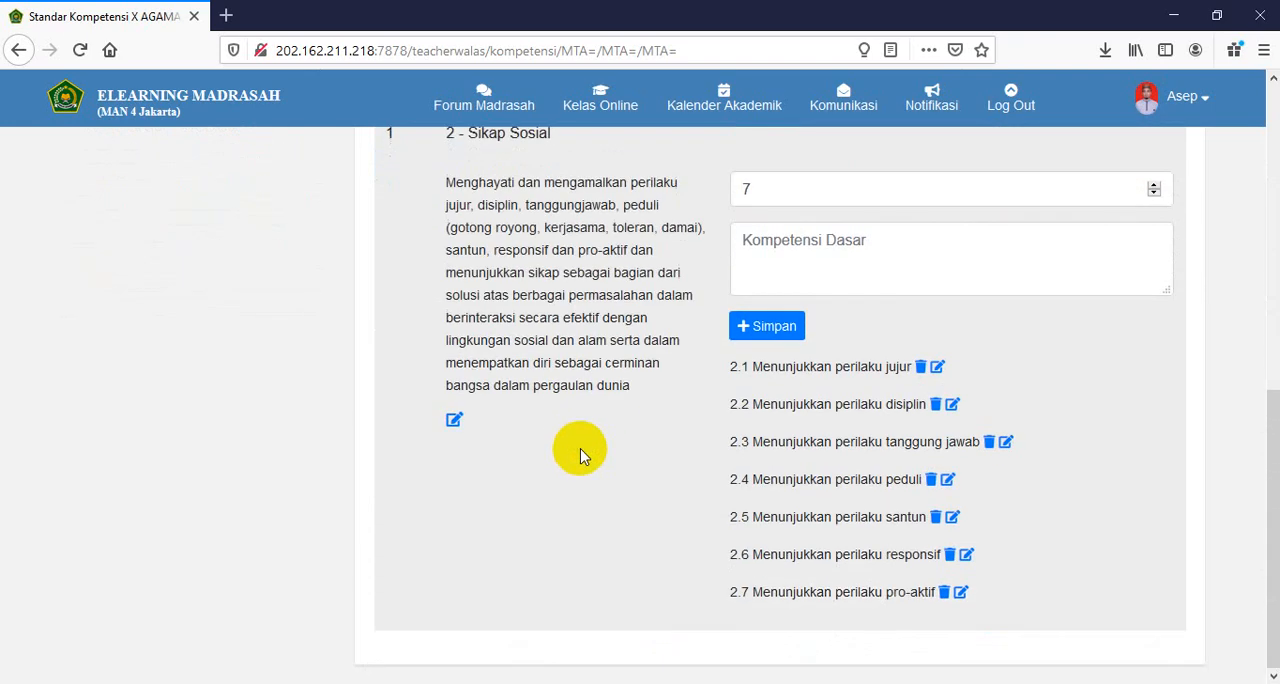
pyautogui.scroll(8, 578, 480)
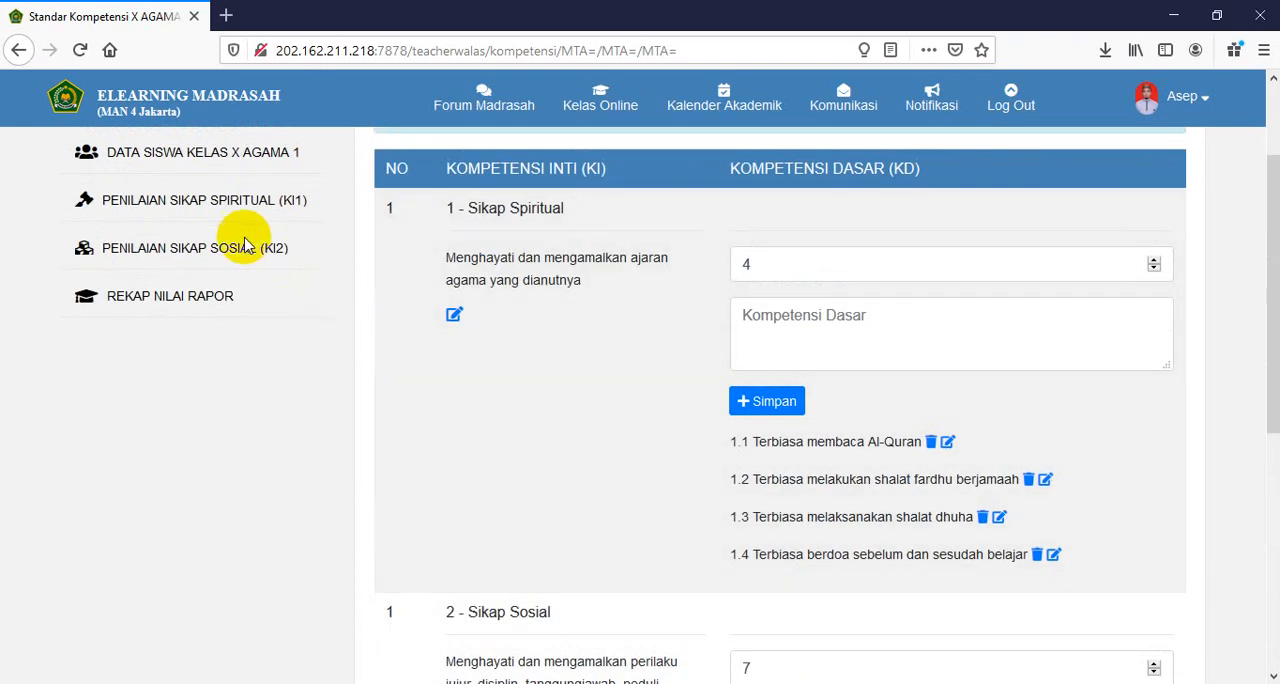
pyautogui.click(205, 200)
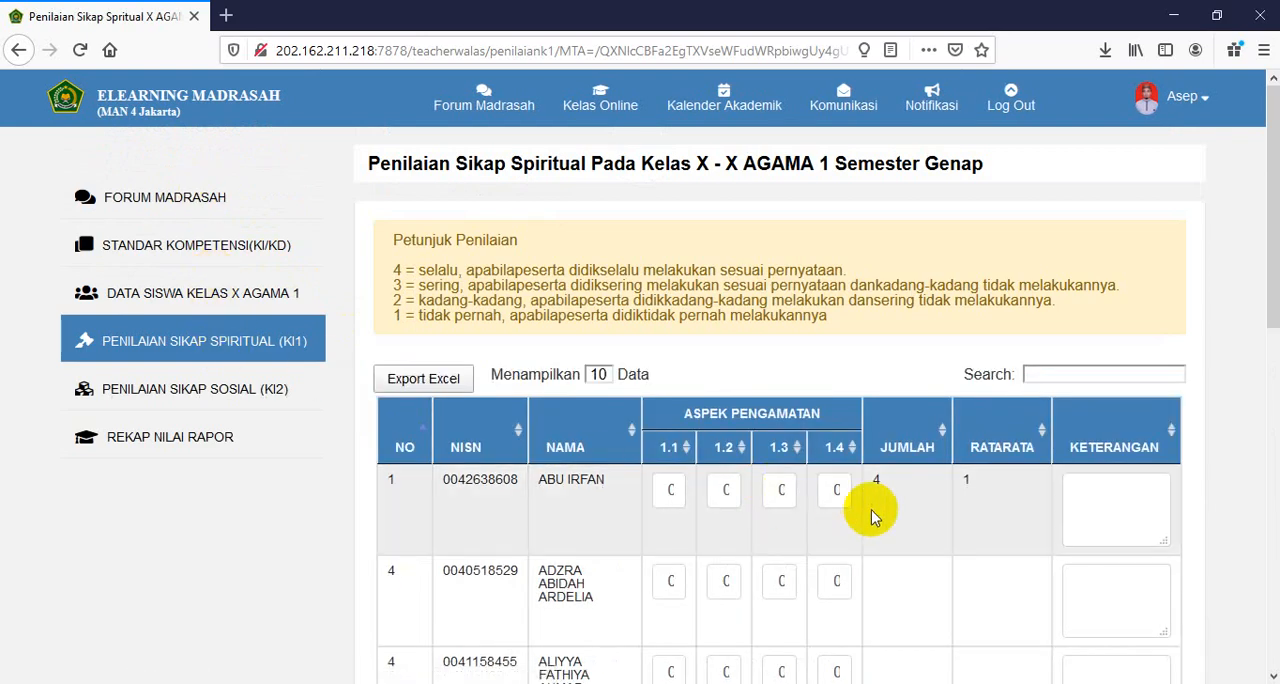
pyautogui.scroll(-4, 838, 515)
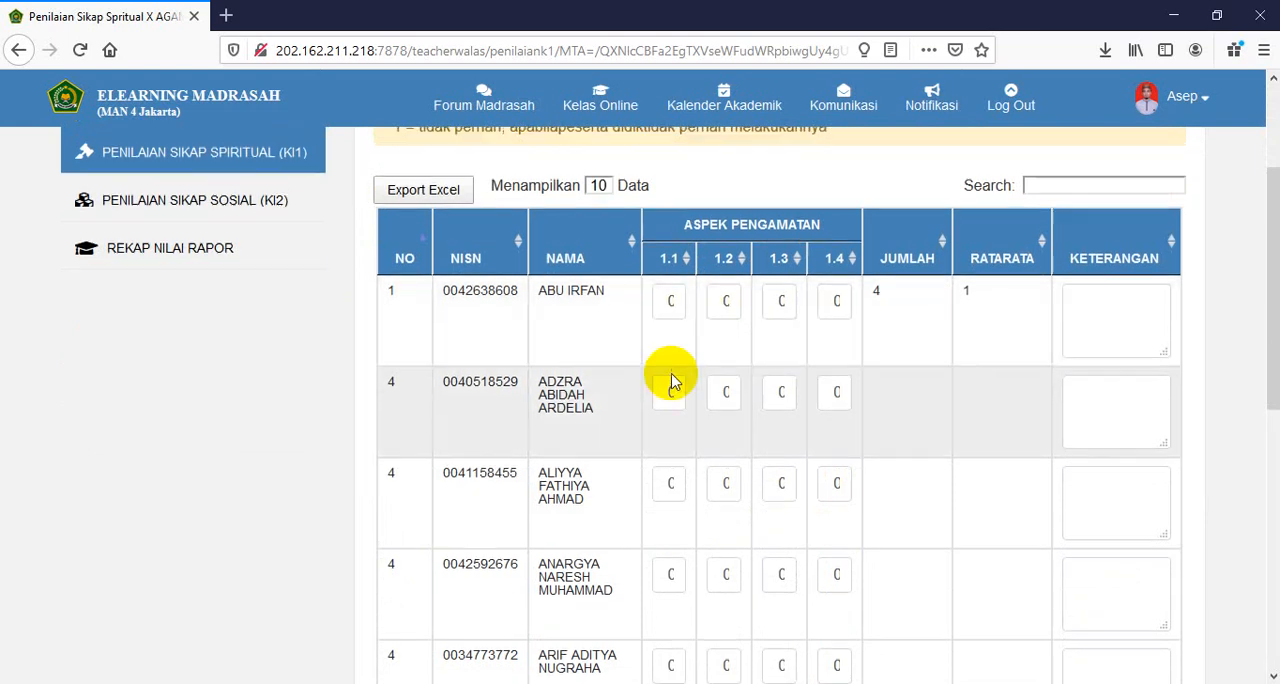
# - Give the first student in the spiritual attitude table a score of 4 for aspects 1.1, 1.2, 1.3 and 1.4
pyautogui.scroll(4, 640, 370)
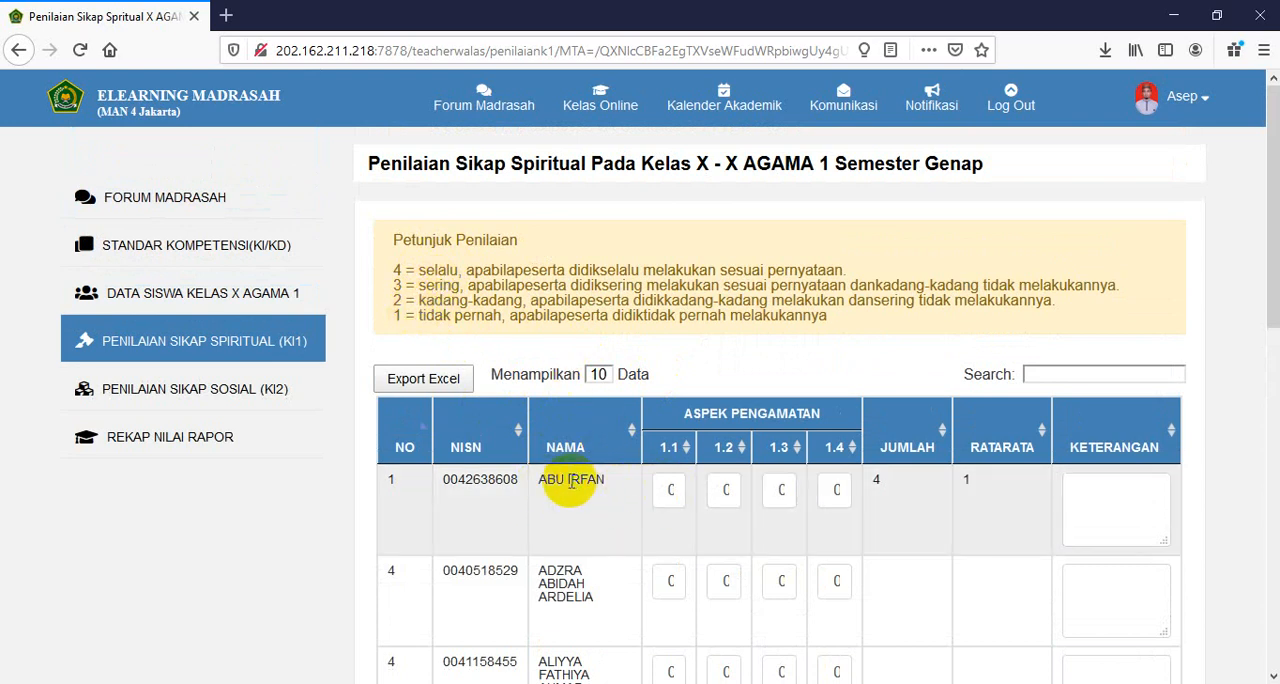
pyautogui.click(667, 489)
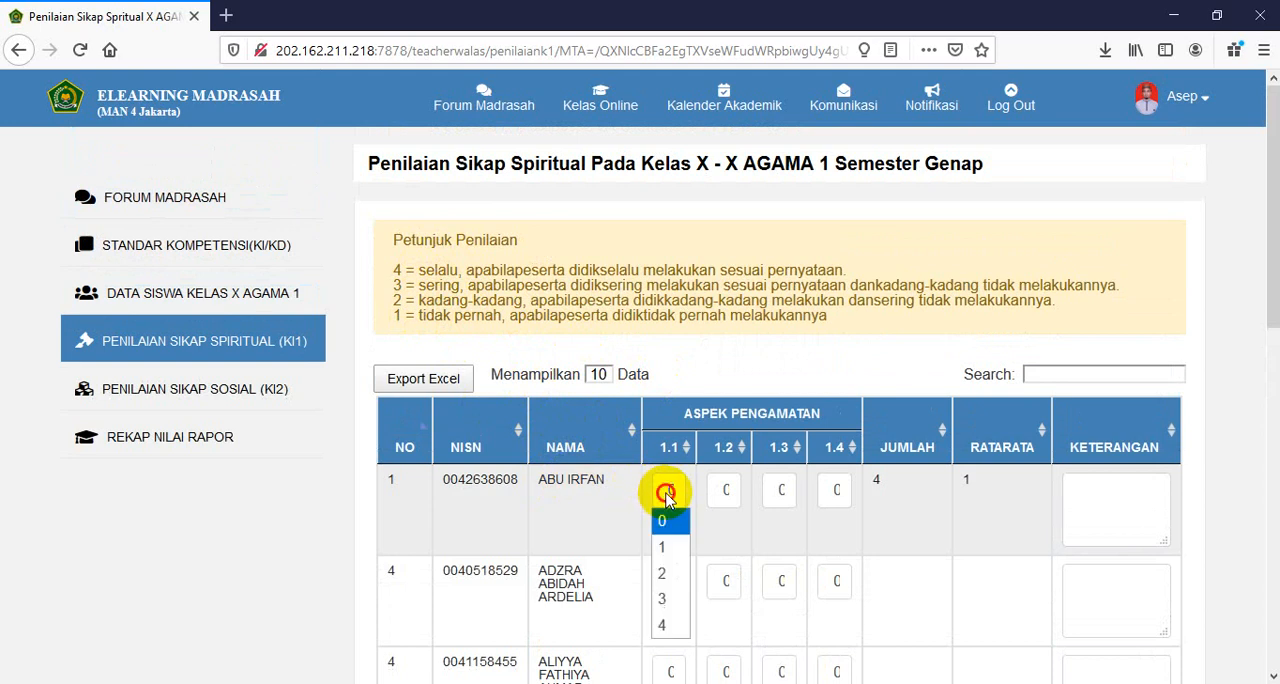
pyautogui.click(670, 625)
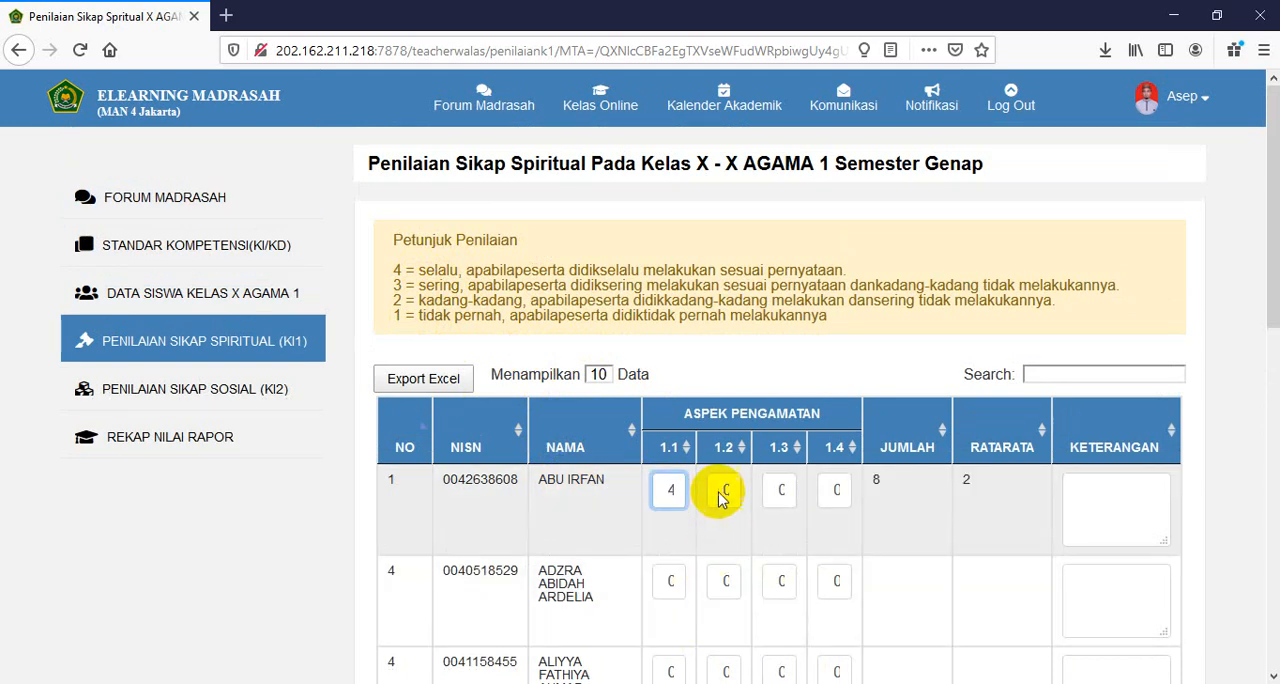
pyautogui.click(720, 489)
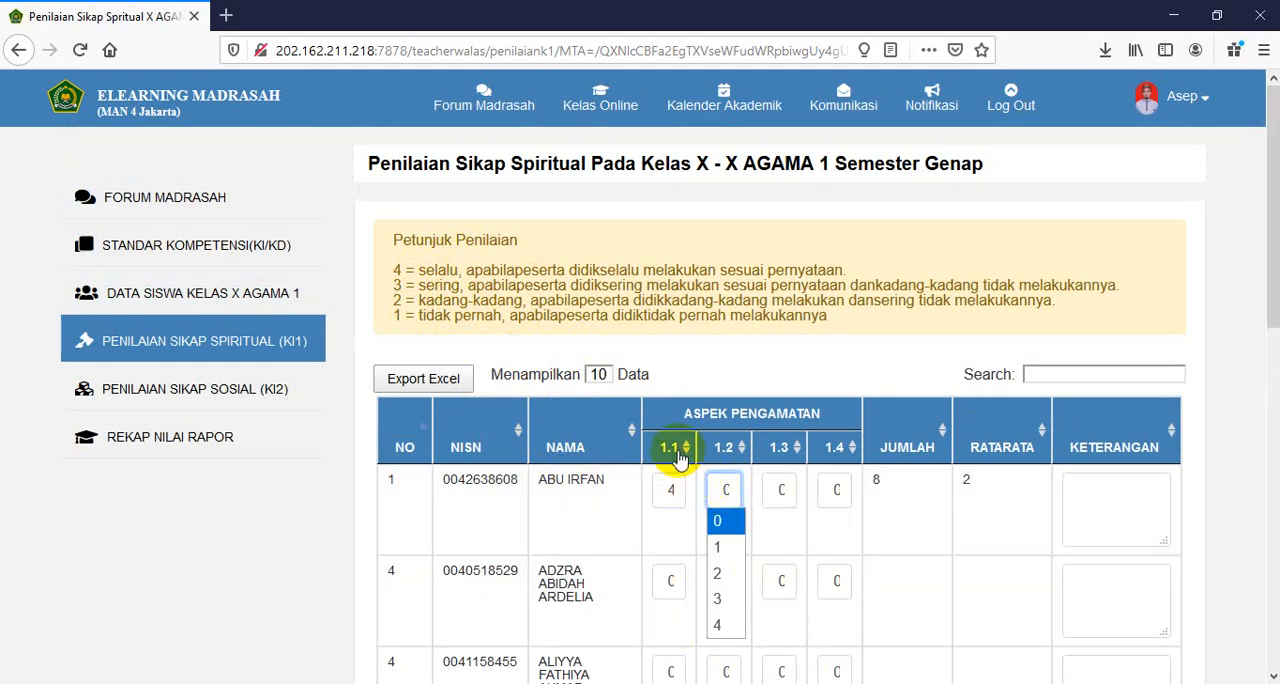
pyautogui.click(725, 626)
pyautogui.click(780, 489)
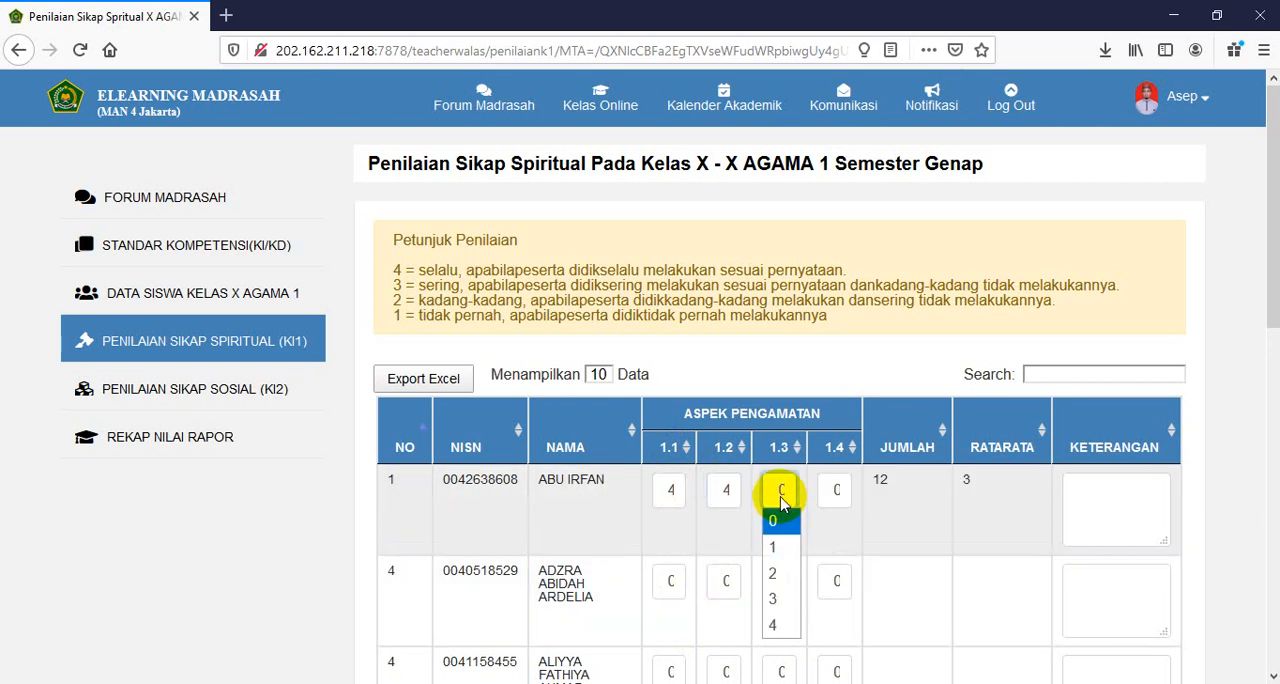
pyautogui.click(784, 624)
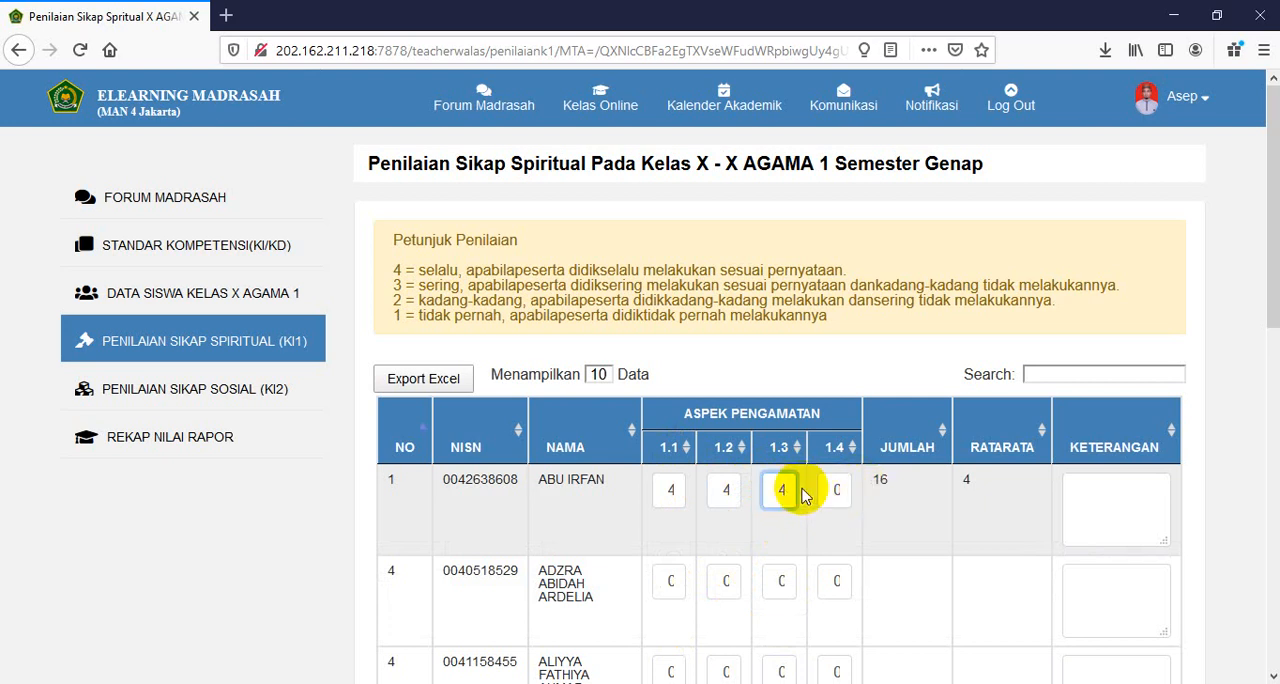
pyautogui.click(834, 490)
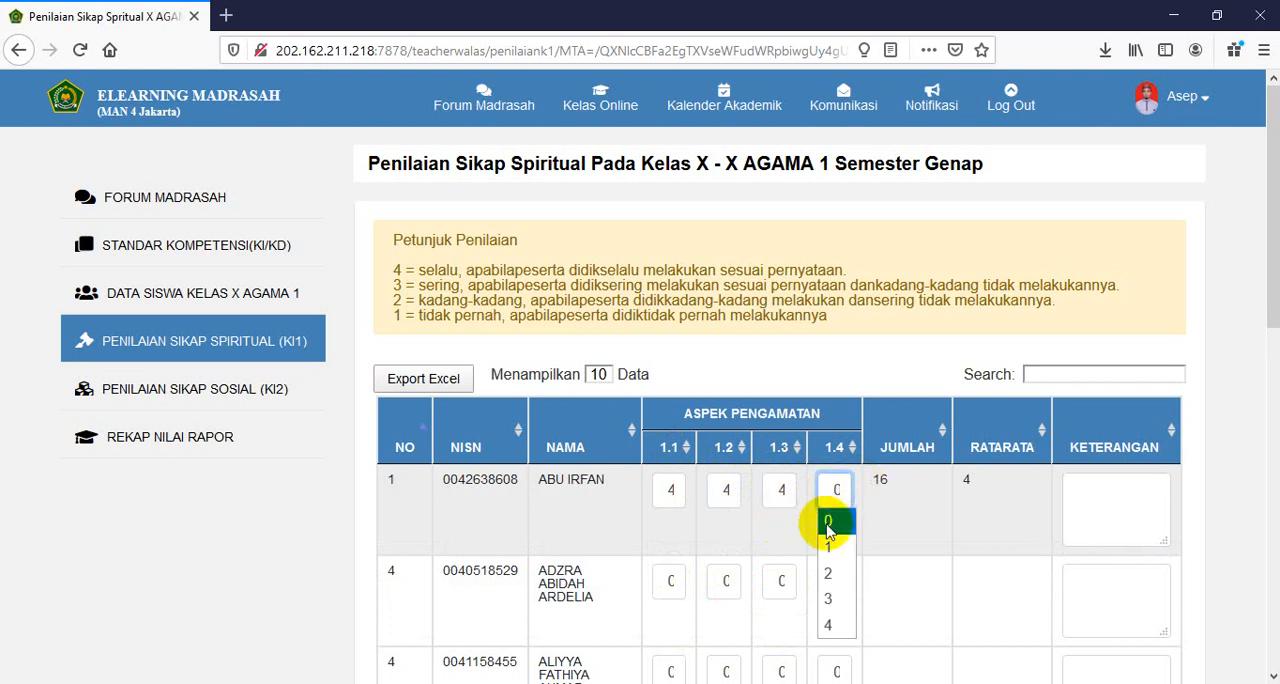
pyautogui.click(832, 627)
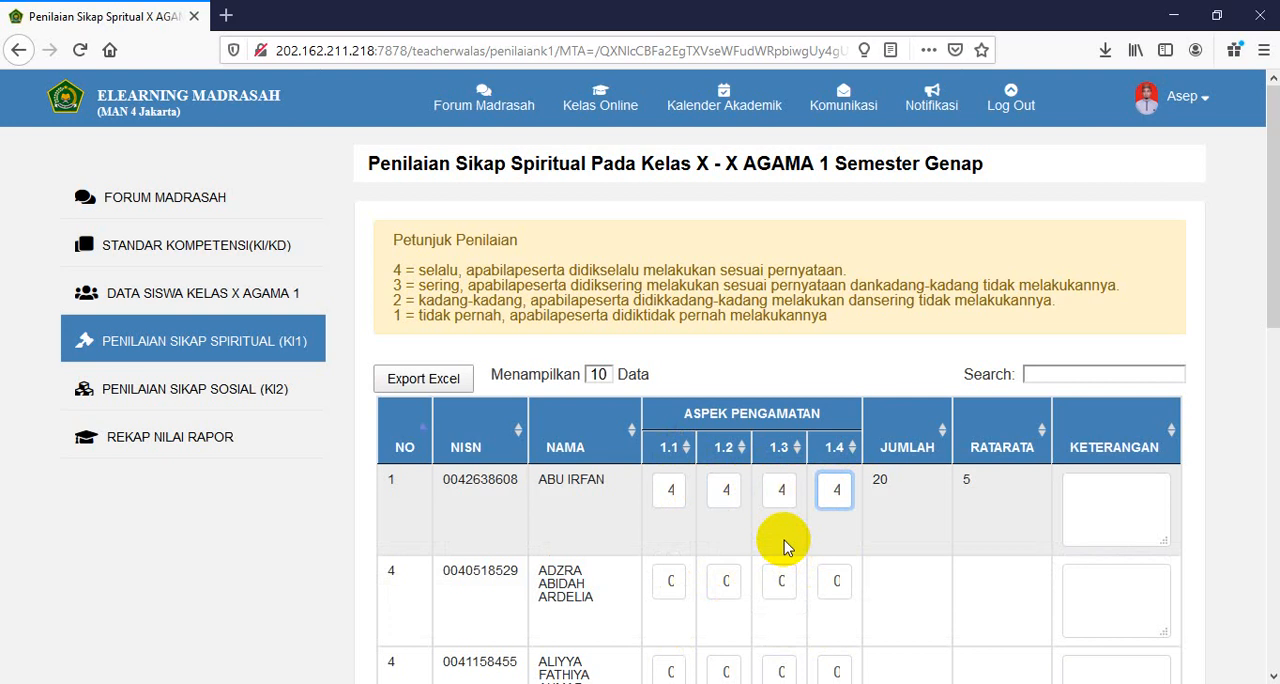
pyautogui.click(779, 539)
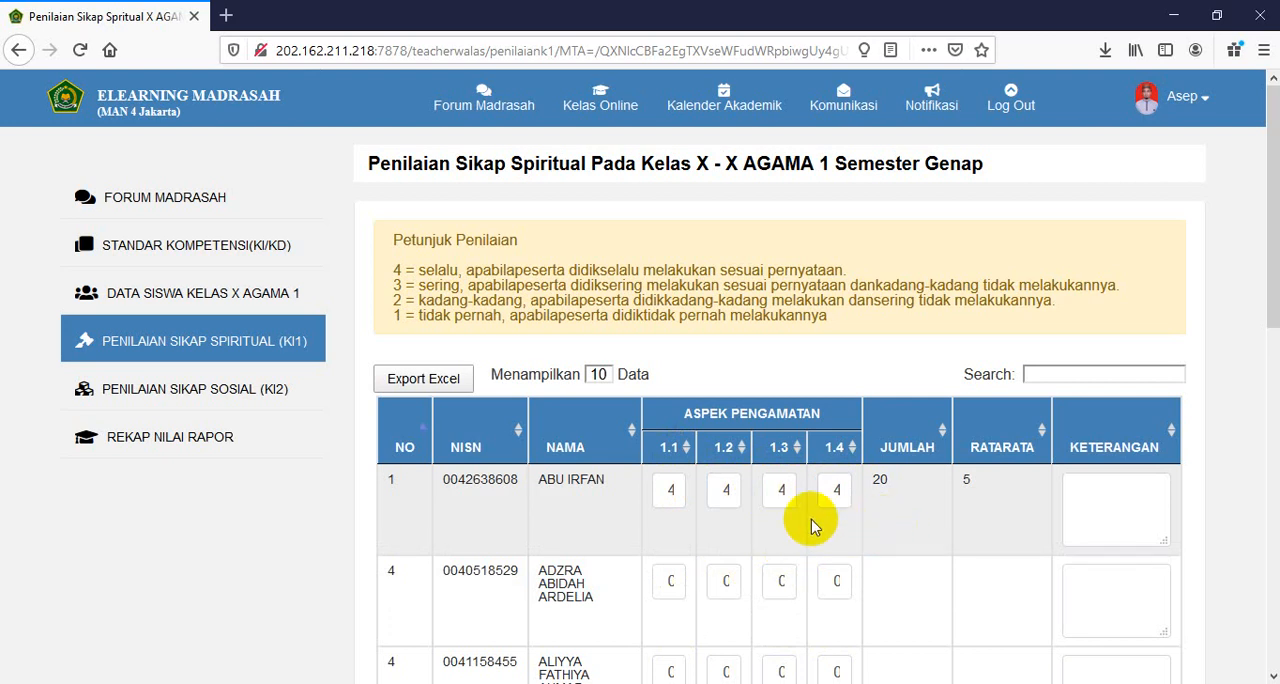
# - Score the second student 4 for aspect 1.1, 3 for 1.2, 3 for 1.3 and 4 for 1.4
pyautogui.click(672, 585)
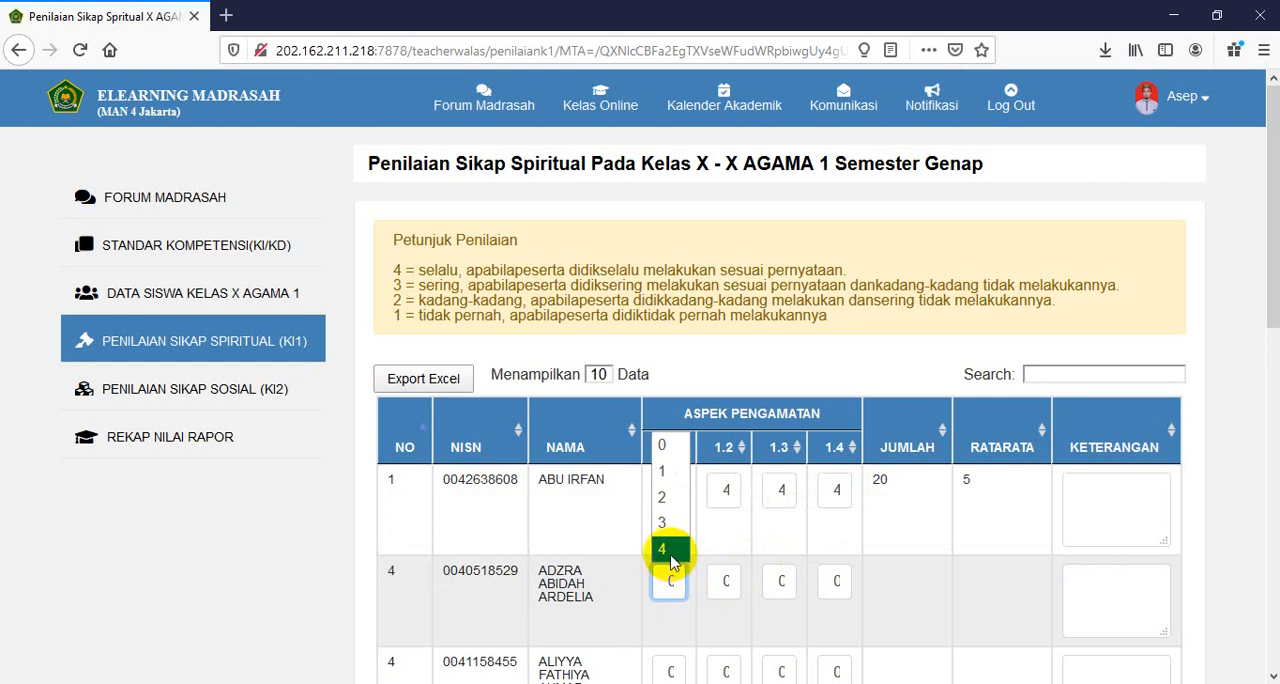
pyautogui.click(670, 556)
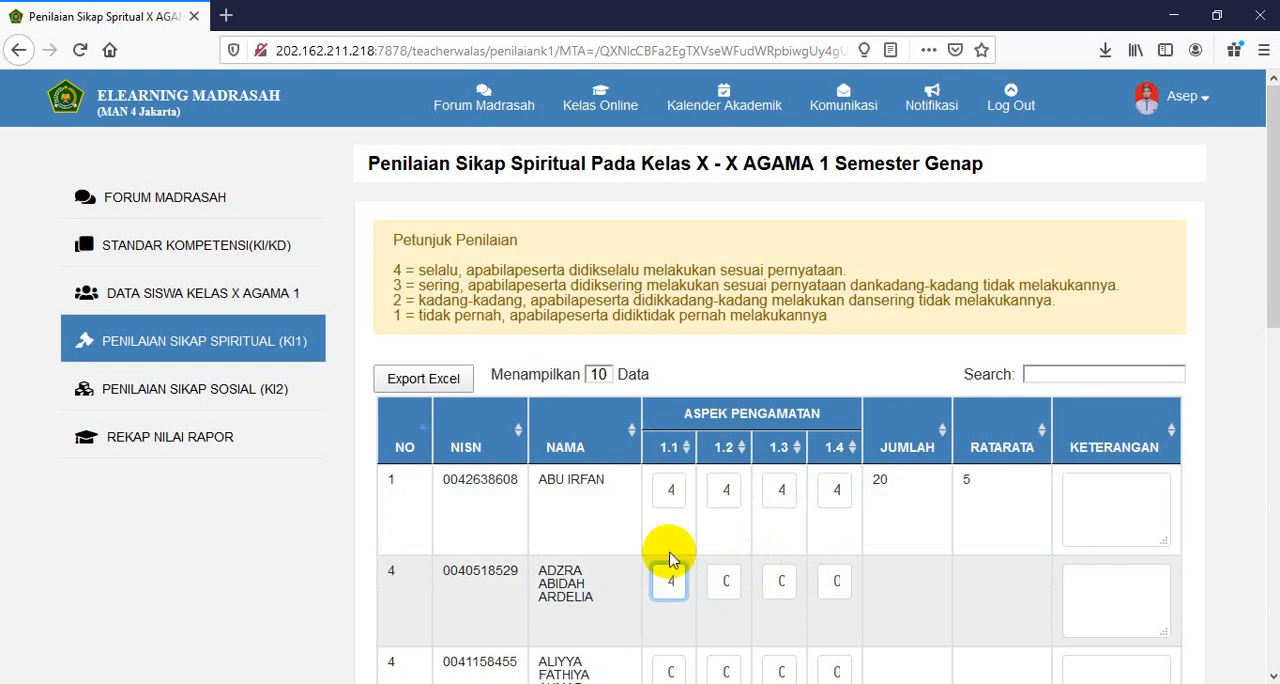
pyautogui.click(726, 581)
pyautogui.click(726, 535)
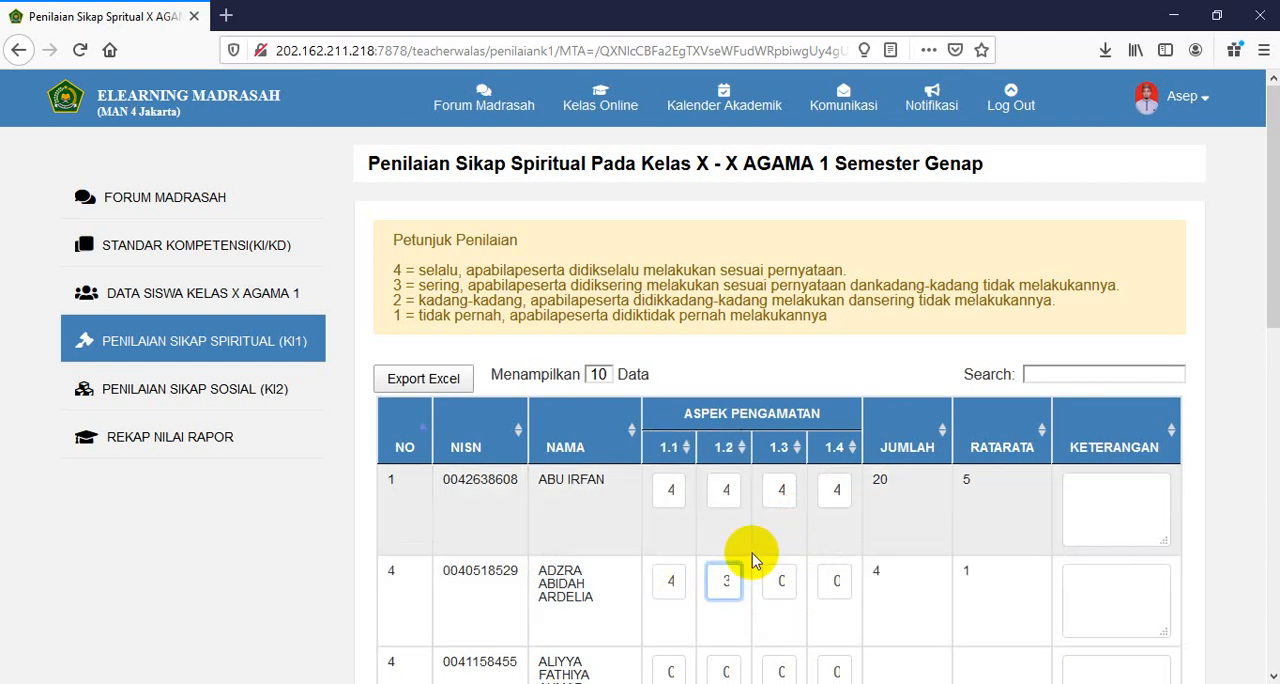
pyautogui.click(779, 584)
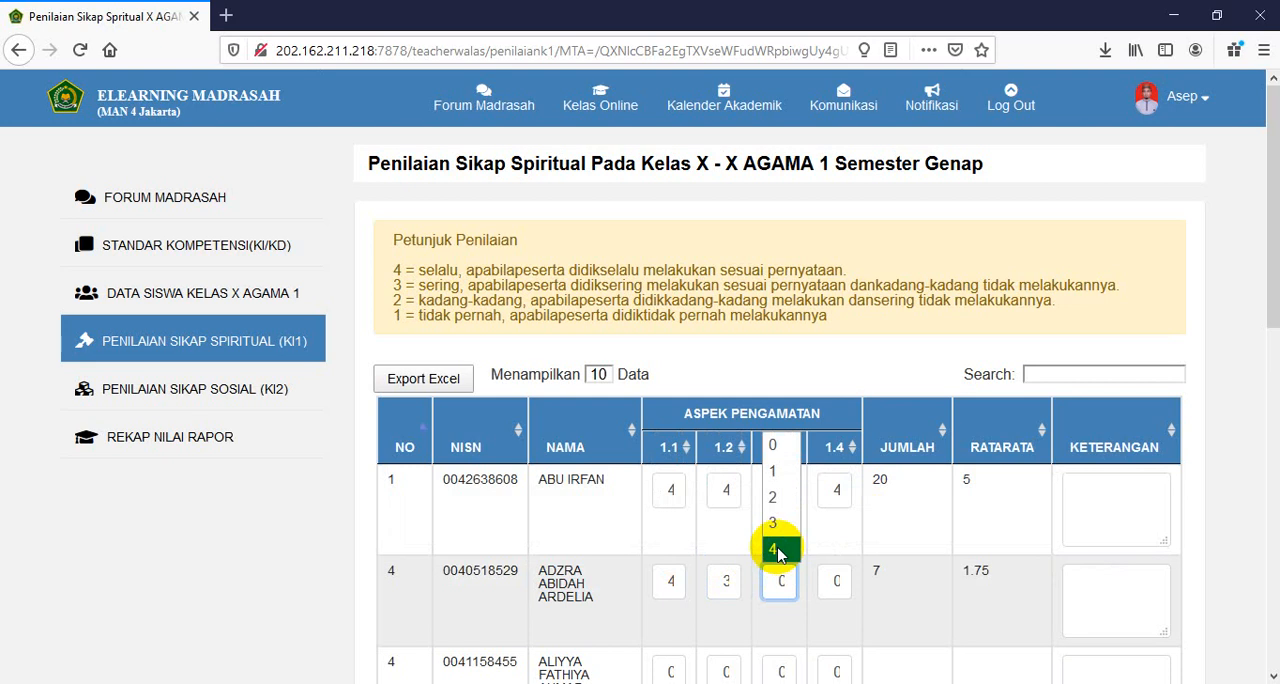
pyautogui.click(776, 523)
pyautogui.click(832, 583)
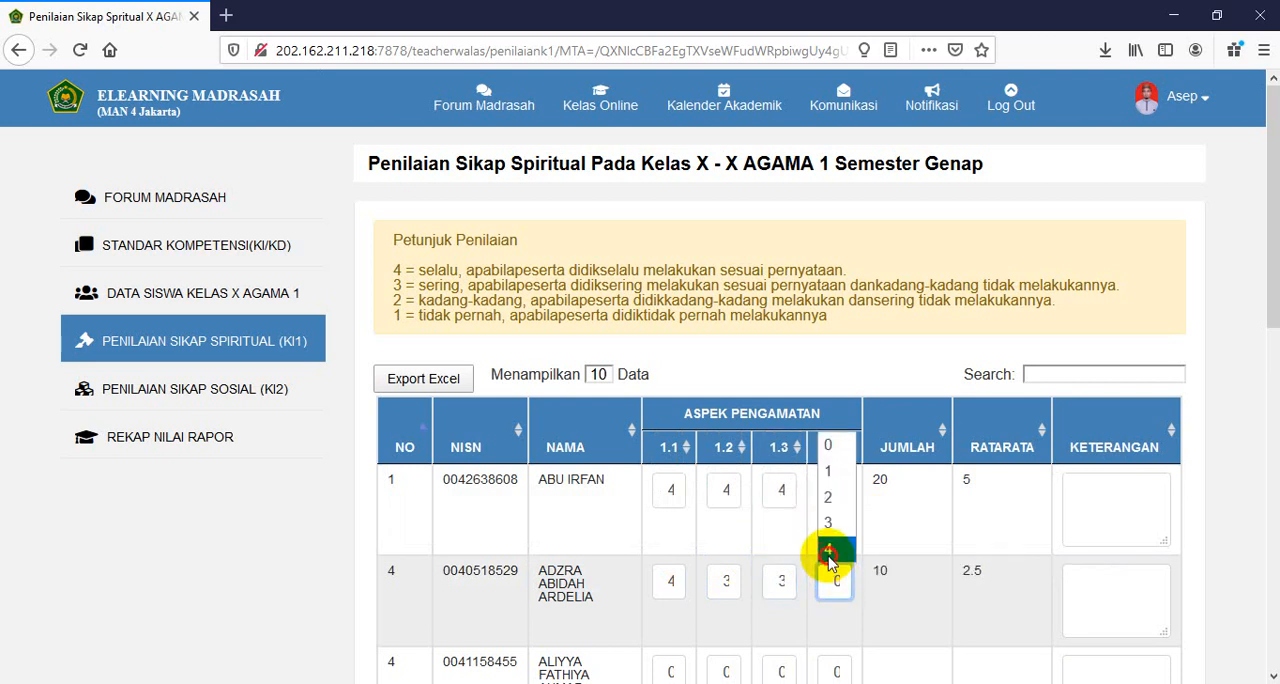
pyautogui.click(829, 550)
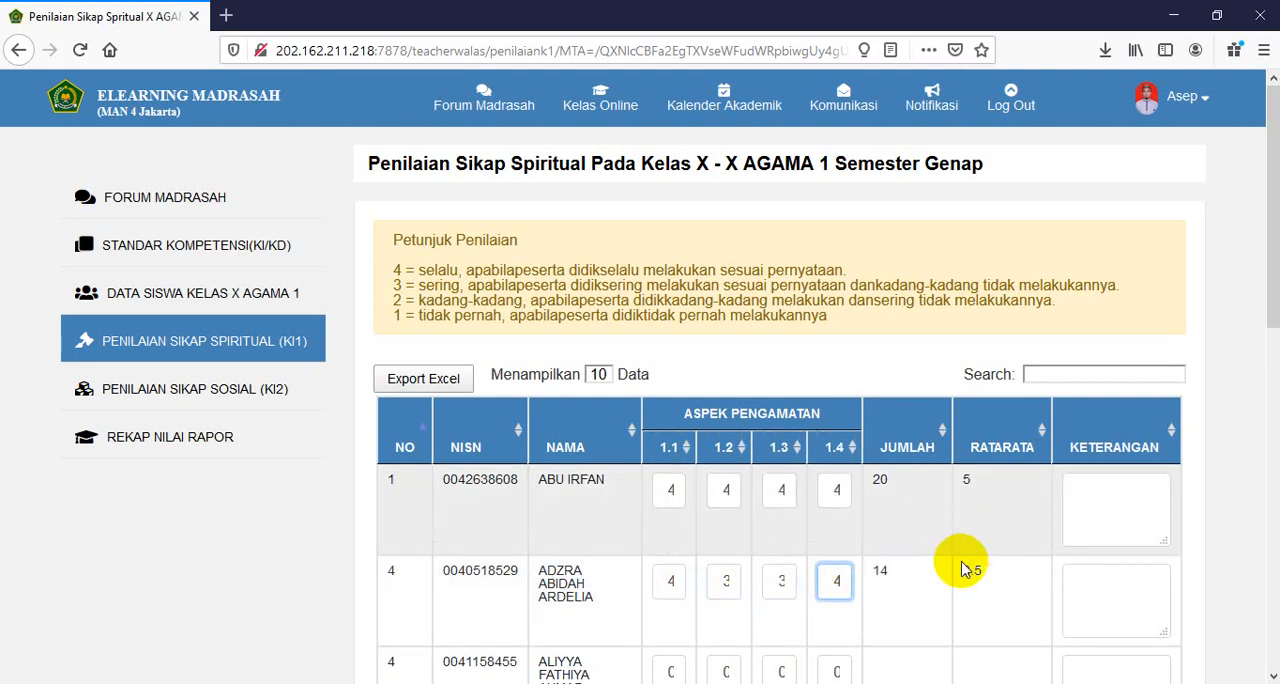
# - Enter the Keterangan remark "Sangat Baik" for the first student and "Baik" for the second student
pyautogui.click(1088, 511)
pyautogui.scroll(-2, 965, 523)
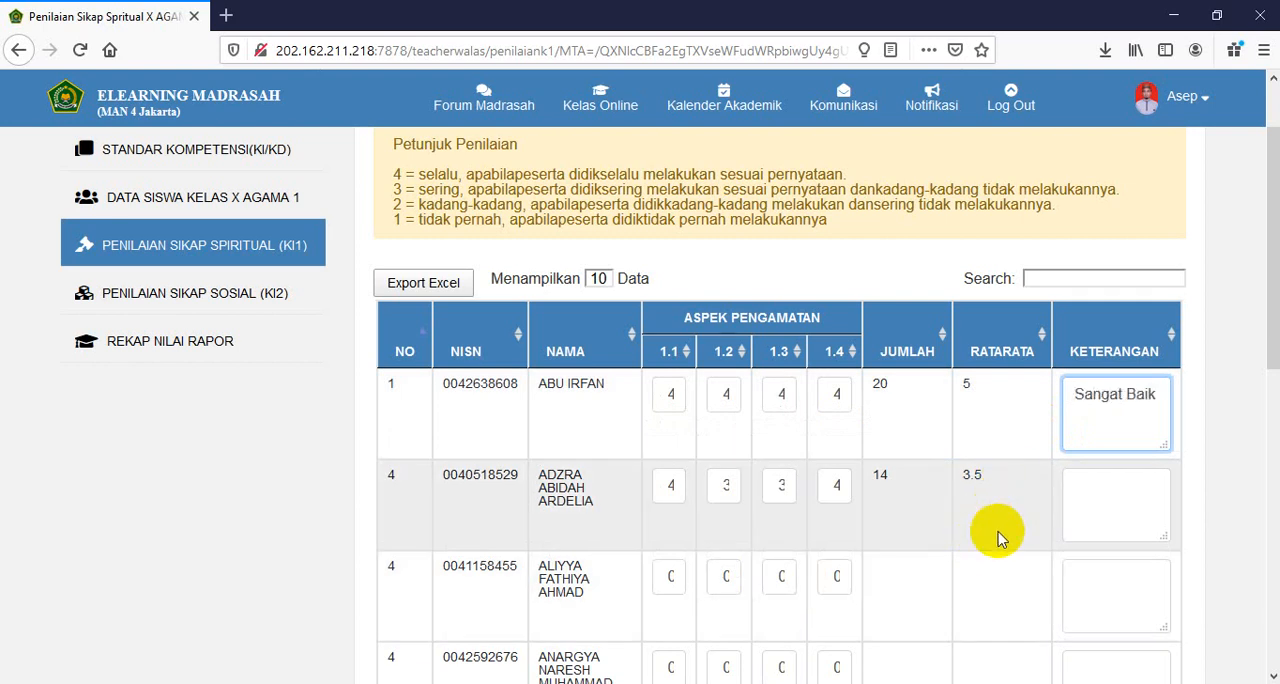
pyautogui.click(1085, 504)
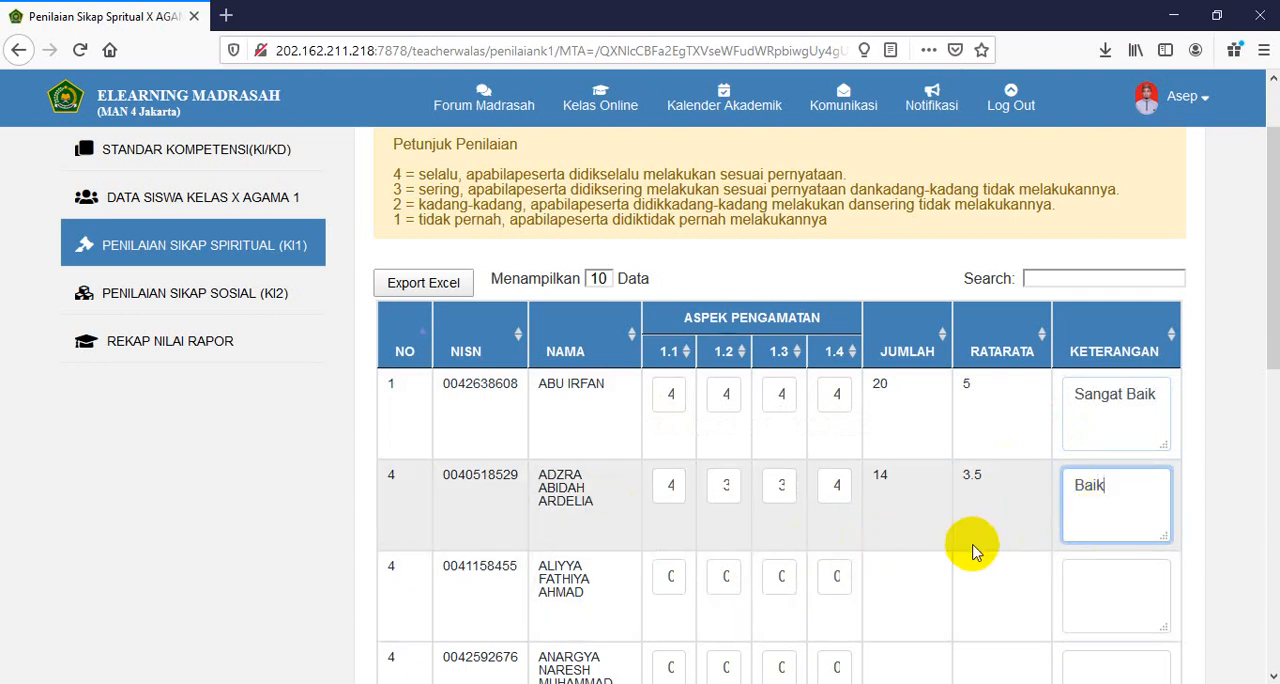
# - Export the spiritual attitude table to Excel, save "Penilaian Sikap Spritual X AGAMA 1.xlsx" and open the downloaded workbook
pyautogui.scroll(-3, 930, 550)
pyautogui.scroll(-2, 788, 557)
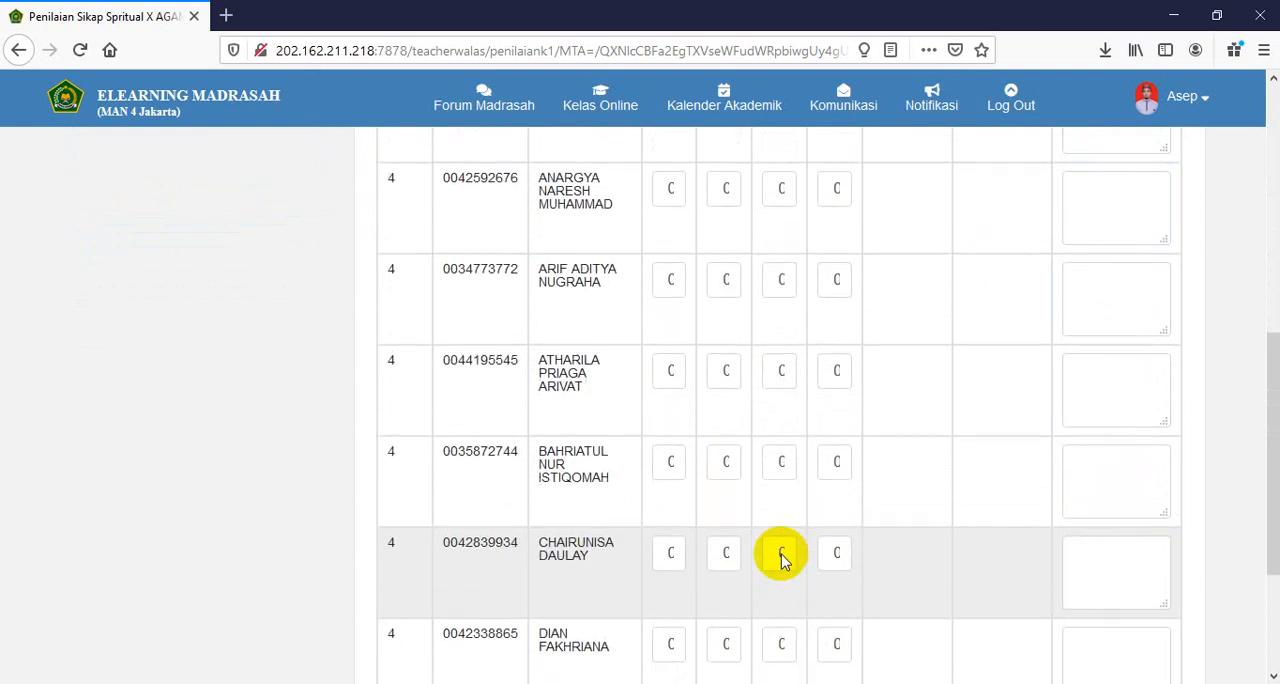
pyautogui.scroll(-2, 781, 555)
pyautogui.scroll(7, 773, 525)
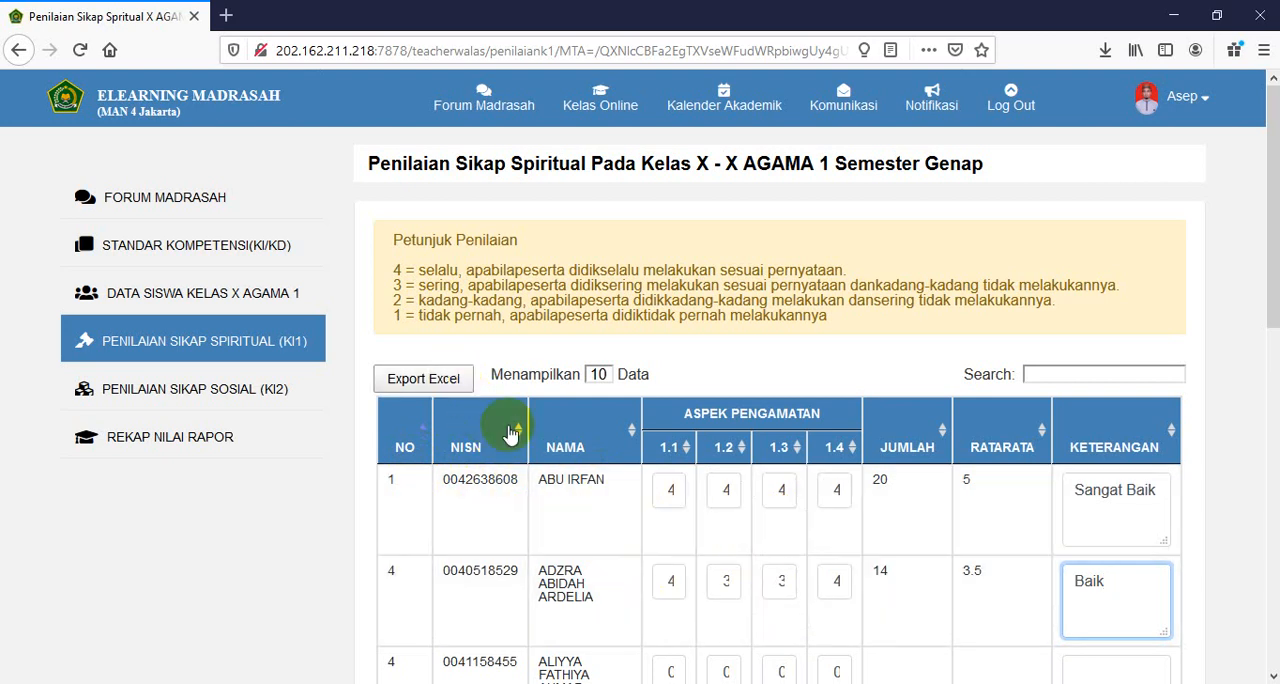
pyautogui.click(445, 380)
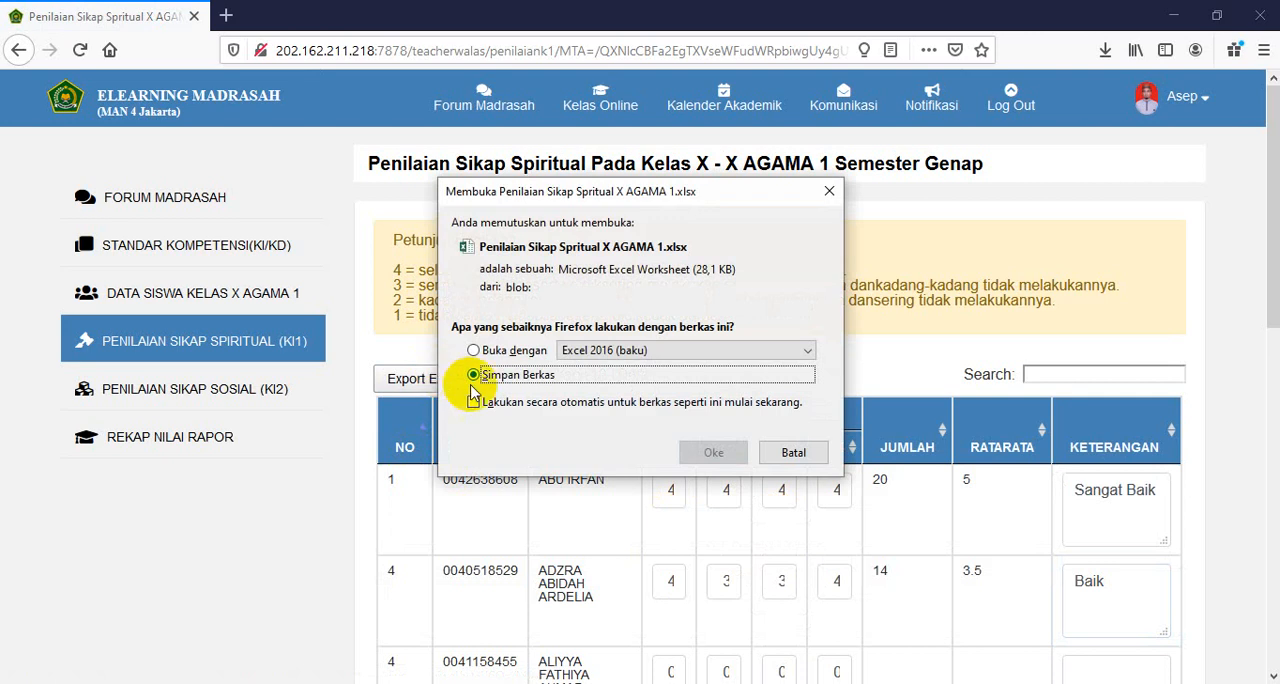
pyautogui.click(710, 454)
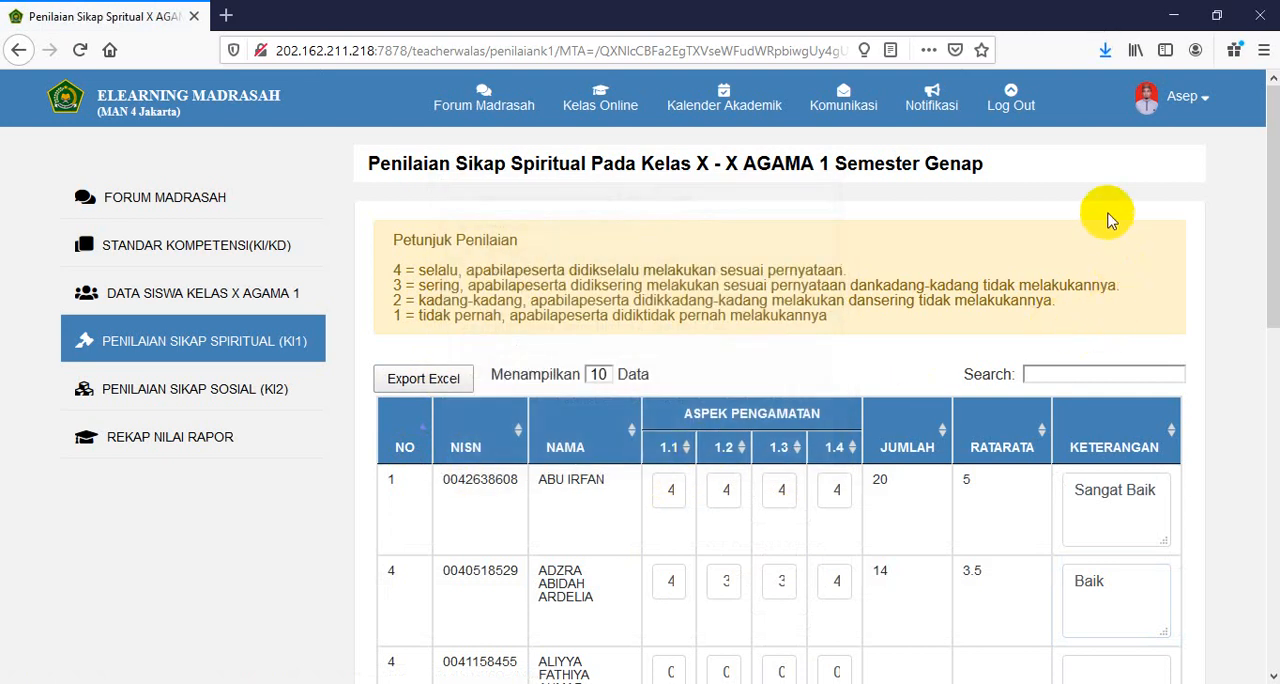
pyautogui.click(1106, 52)
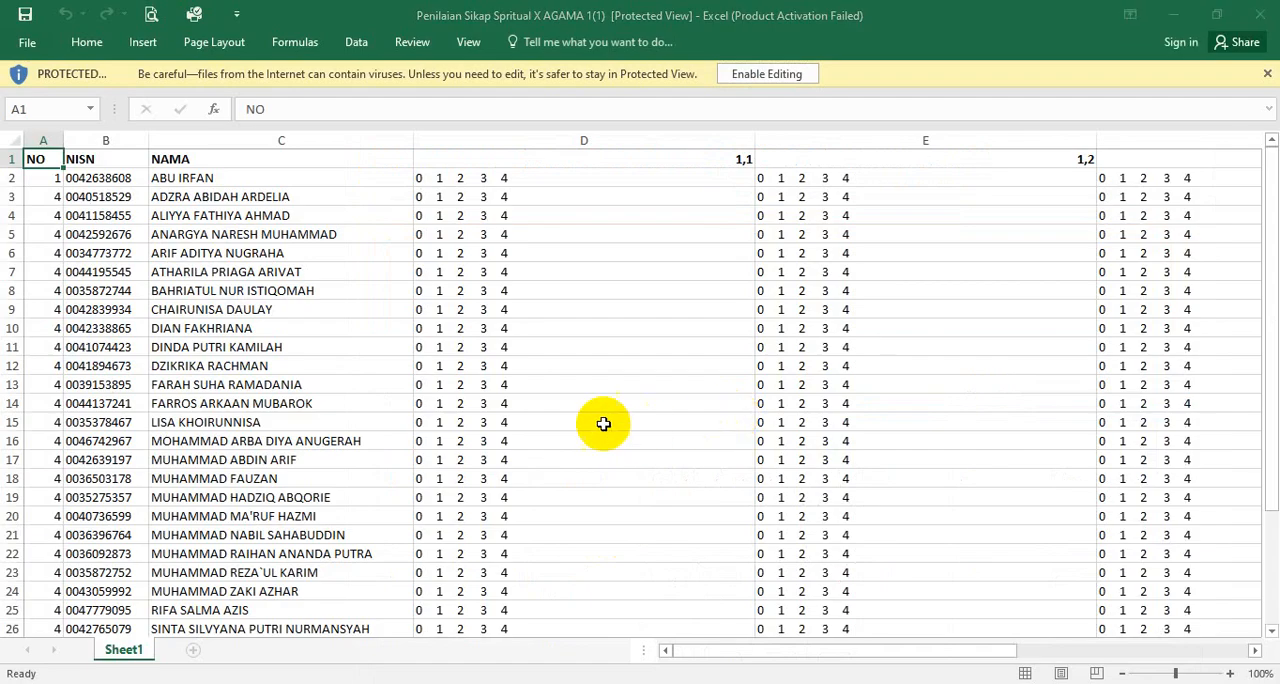
pyautogui.click(833, 531)
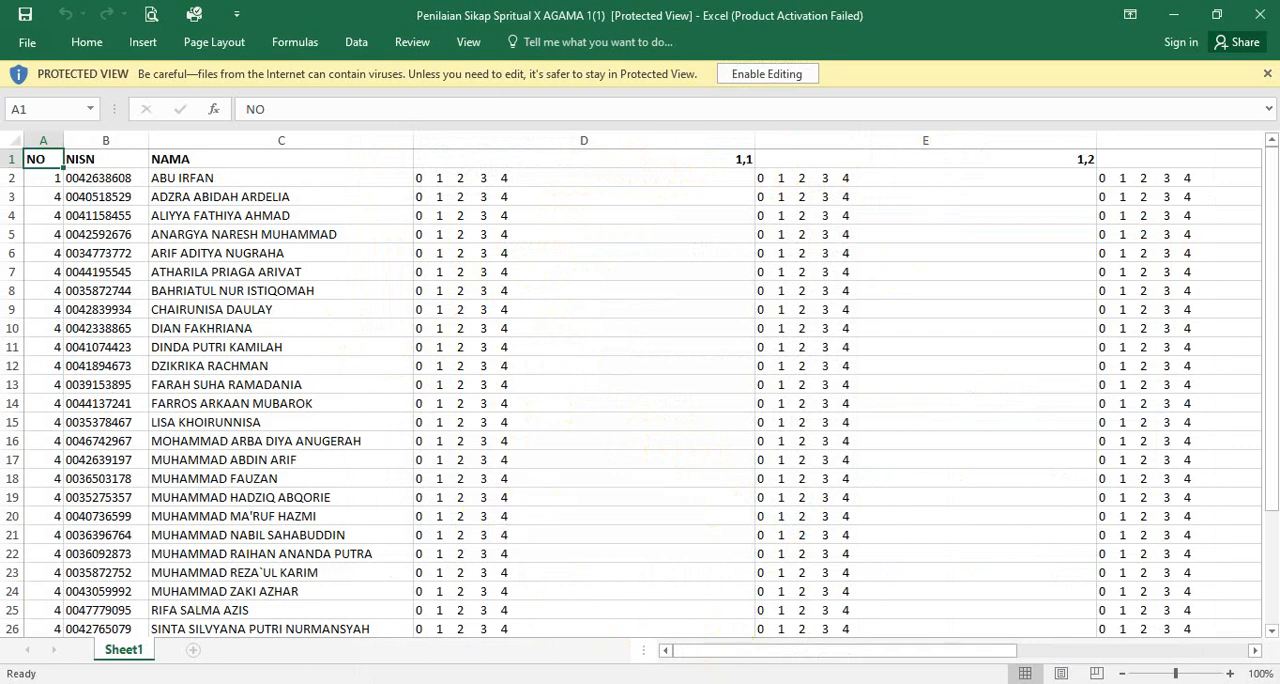
# - Switch back to Firefox and, in Penilaian Sikap Sosial (KI2), score the first student 4 for perilaku jujur and 3 for perilaku disiplin
pyautogui.moveTo(621, 683)
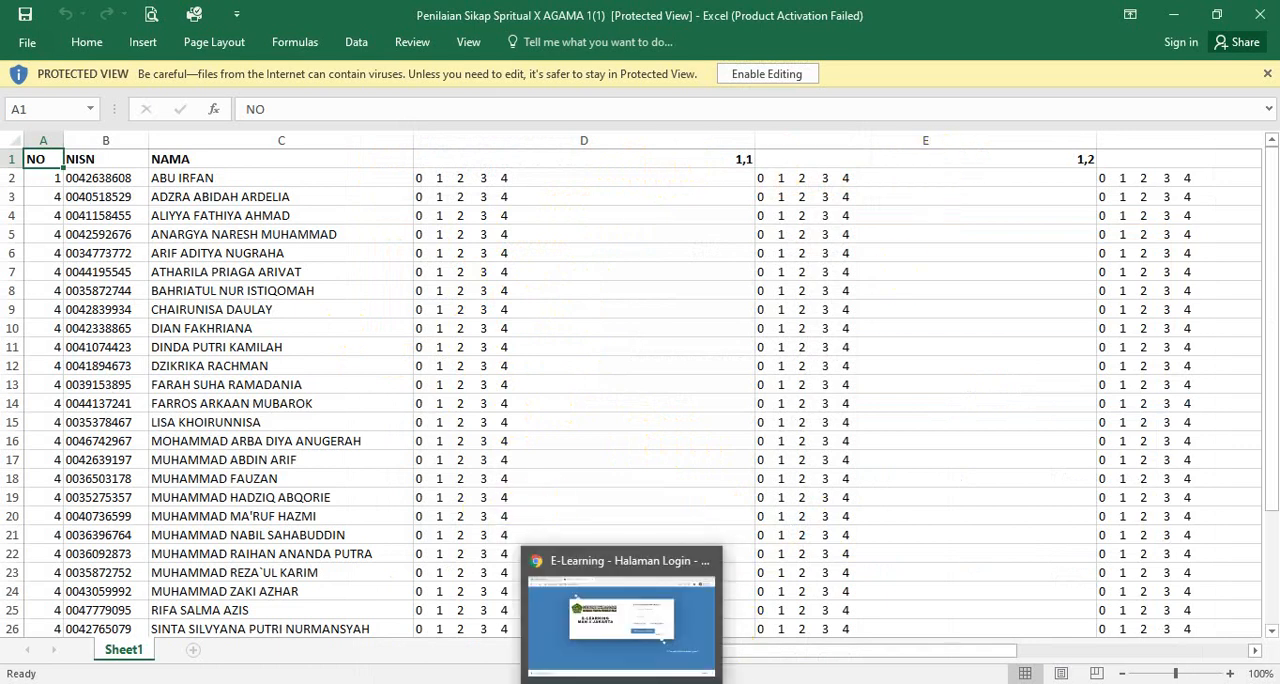
pyautogui.moveTo(714, 683)
pyautogui.click(722, 653)
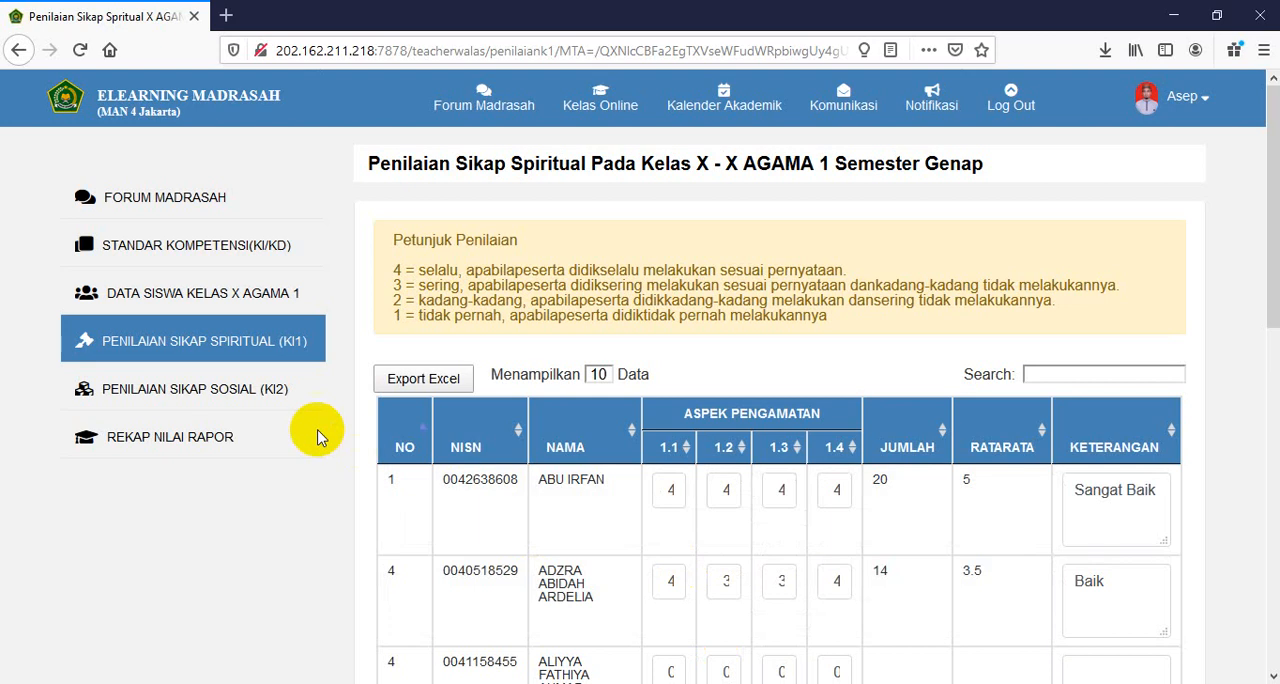
pyautogui.click(248, 391)
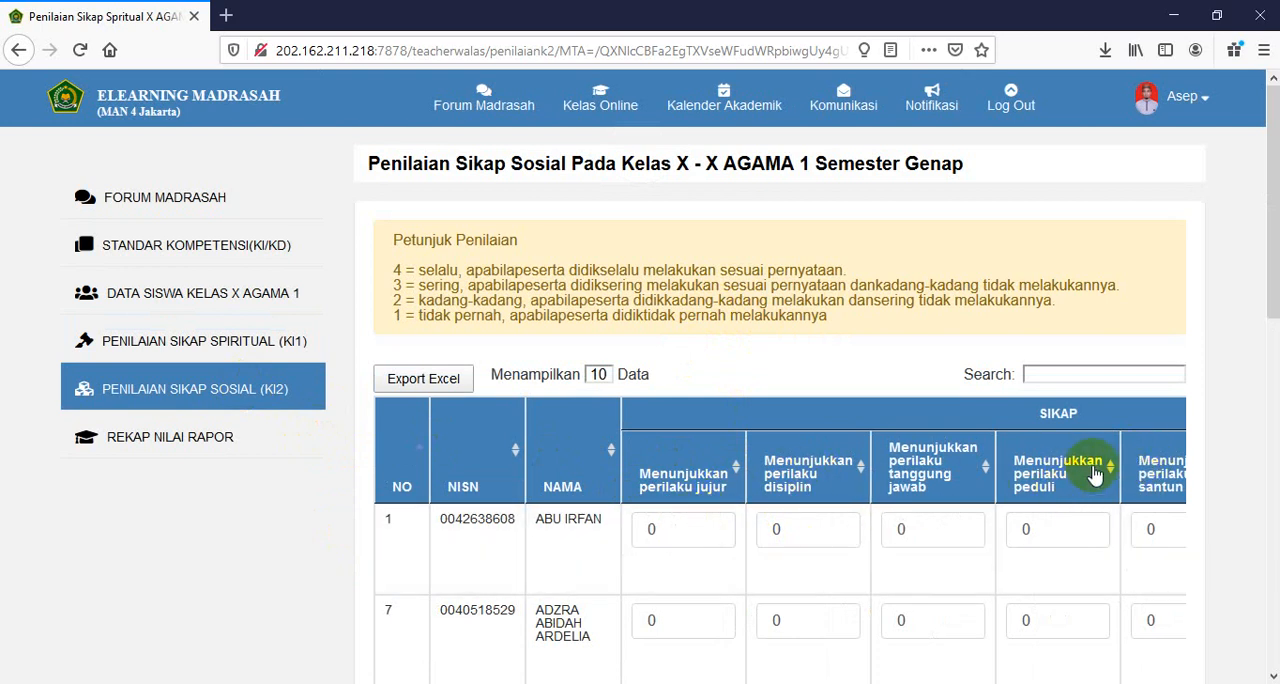
pyautogui.click(667, 533)
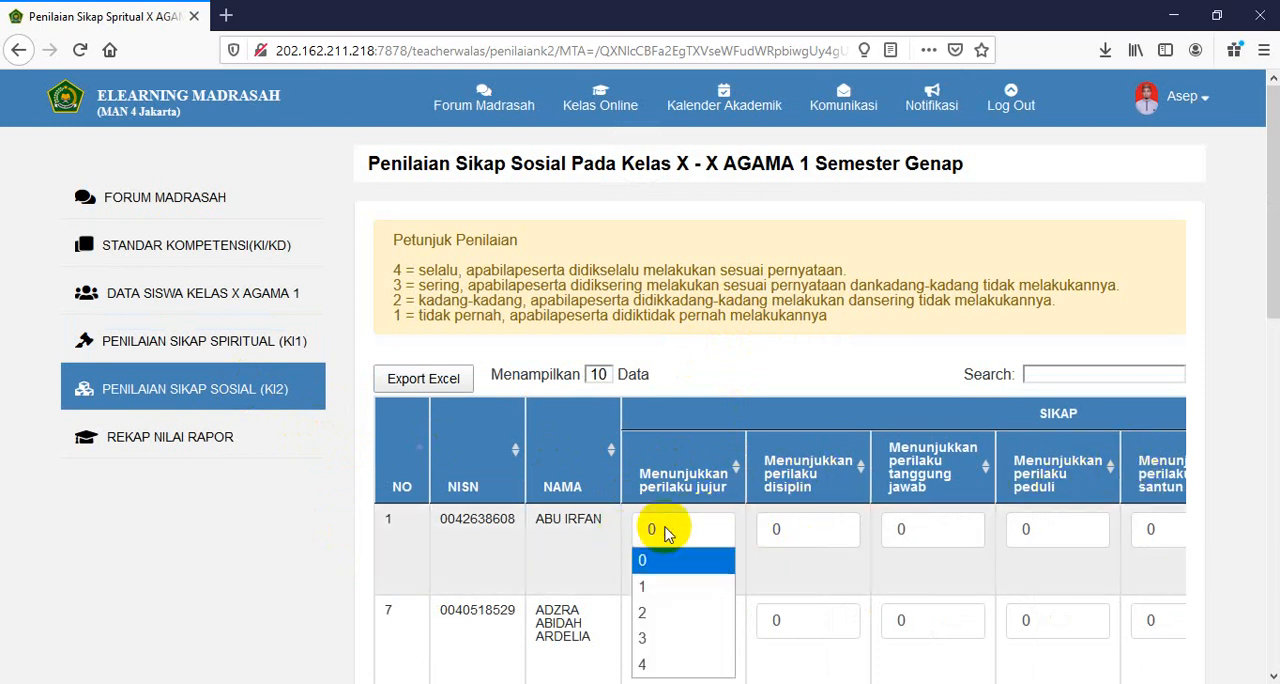
pyautogui.click(661, 665)
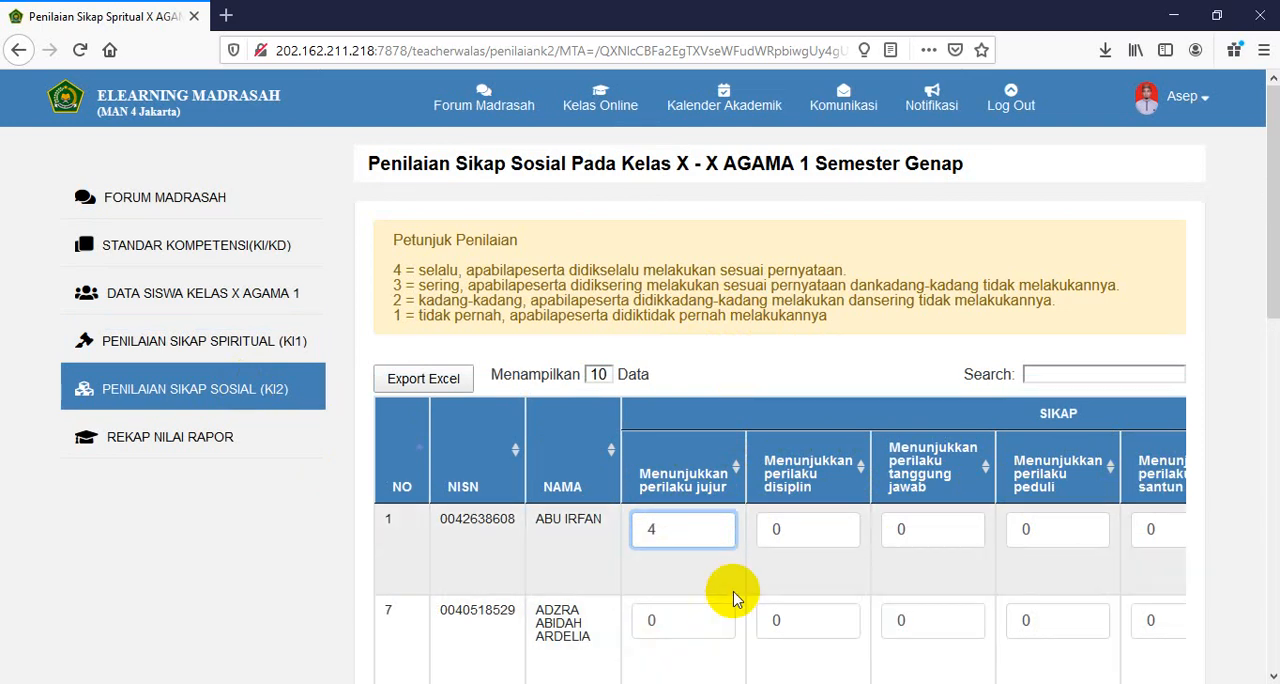
pyautogui.click(792, 533)
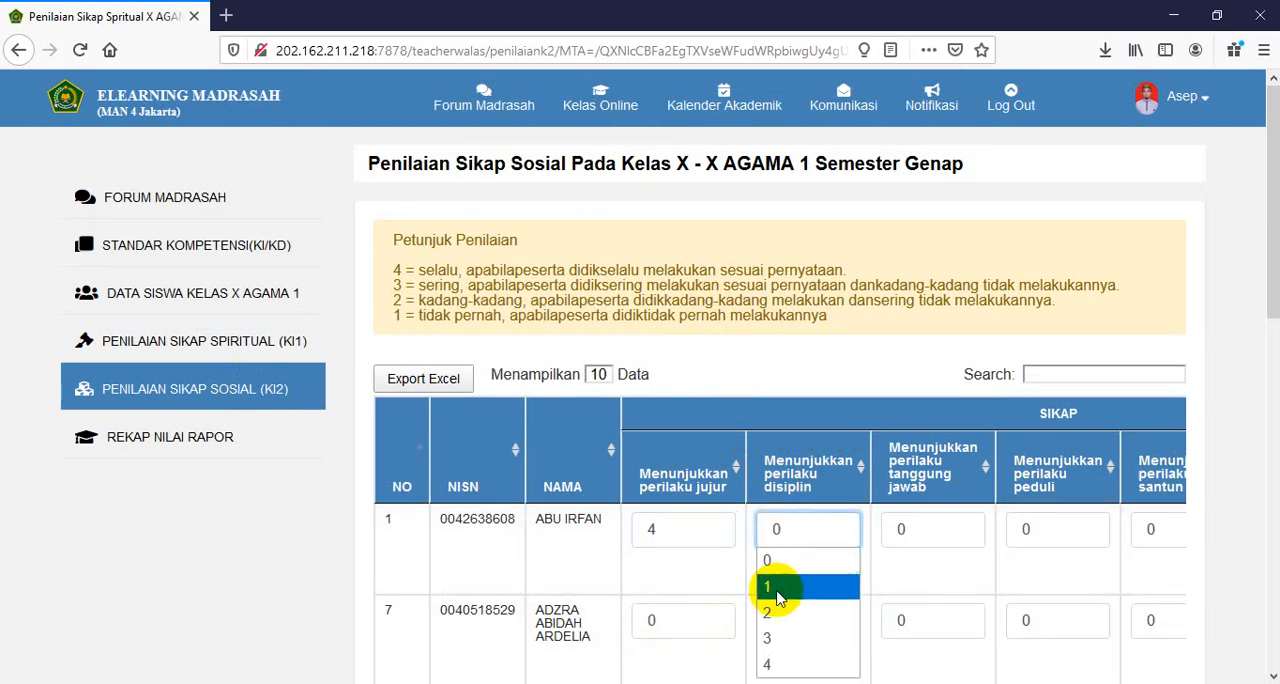
pyautogui.click(777, 637)
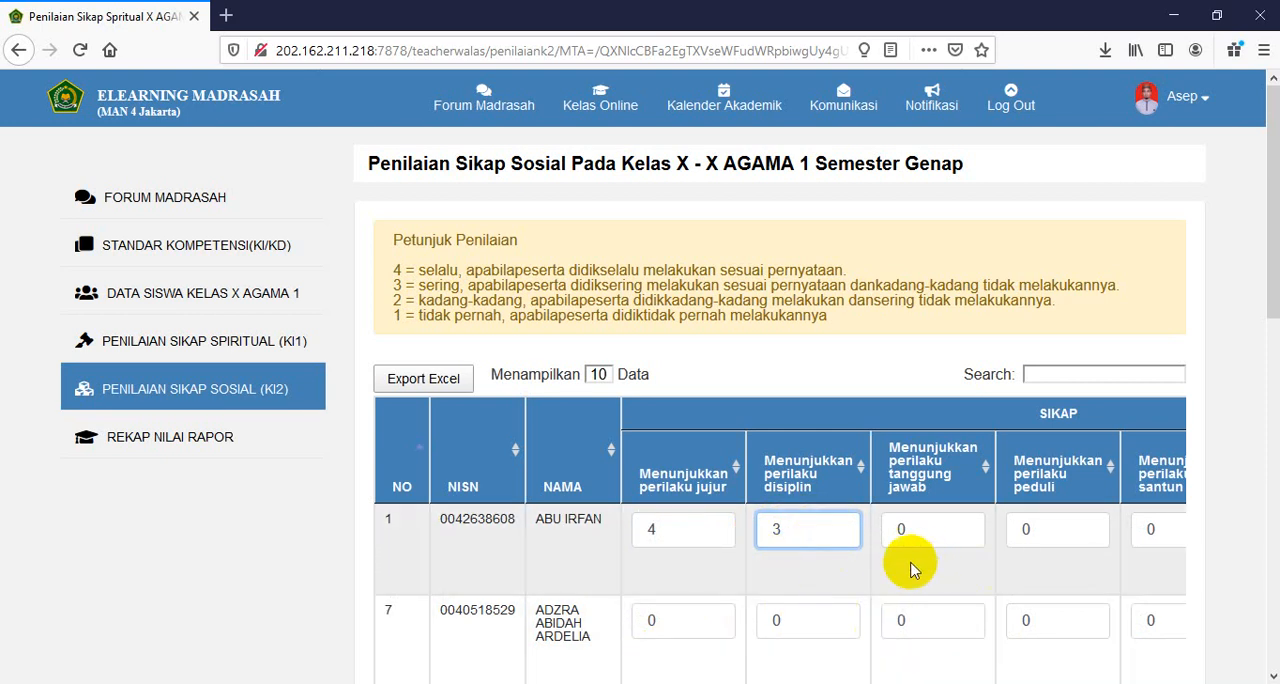
# - Look over the social attitude table, open the class X AGAMA 1 student data and select the first student's X Agama online class
pyautogui.scroll(-5, 890, 585)
pyautogui.scroll(-4, 885, 590)
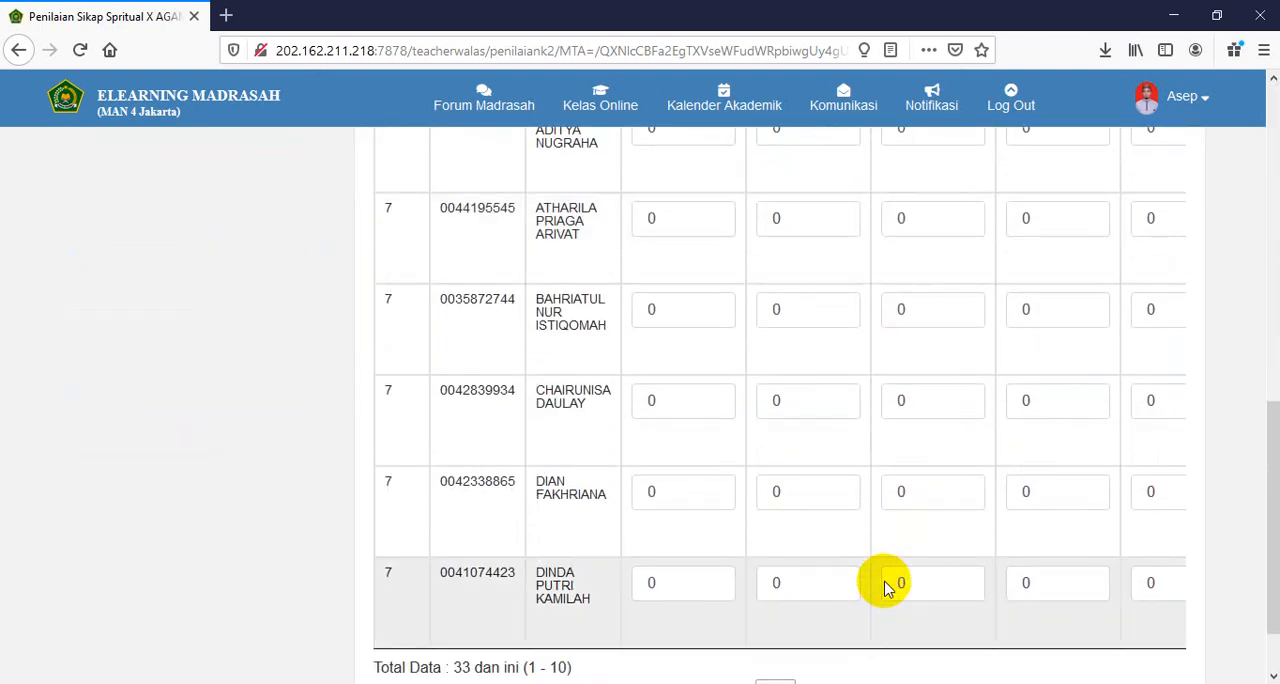
pyautogui.scroll(6, 866, 560)
pyautogui.scroll(3, 866, 545)
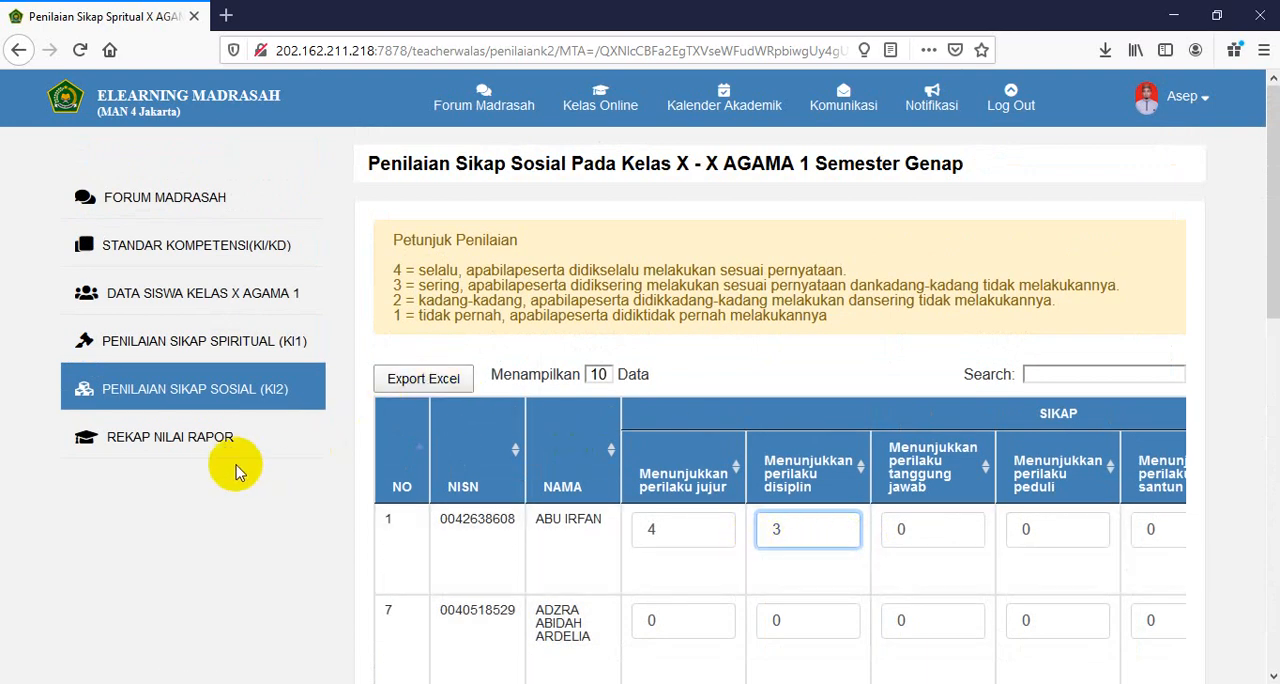
pyautogui.click(205, 298)
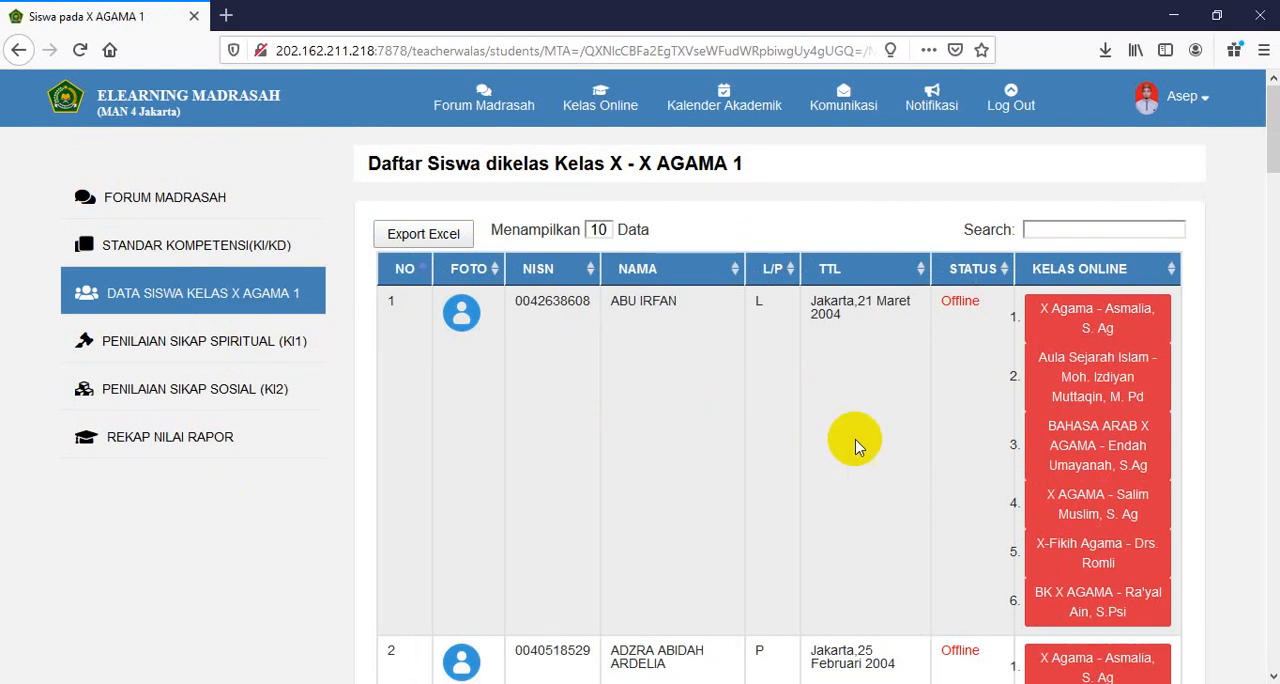
pyautogui.click(1116, 325)
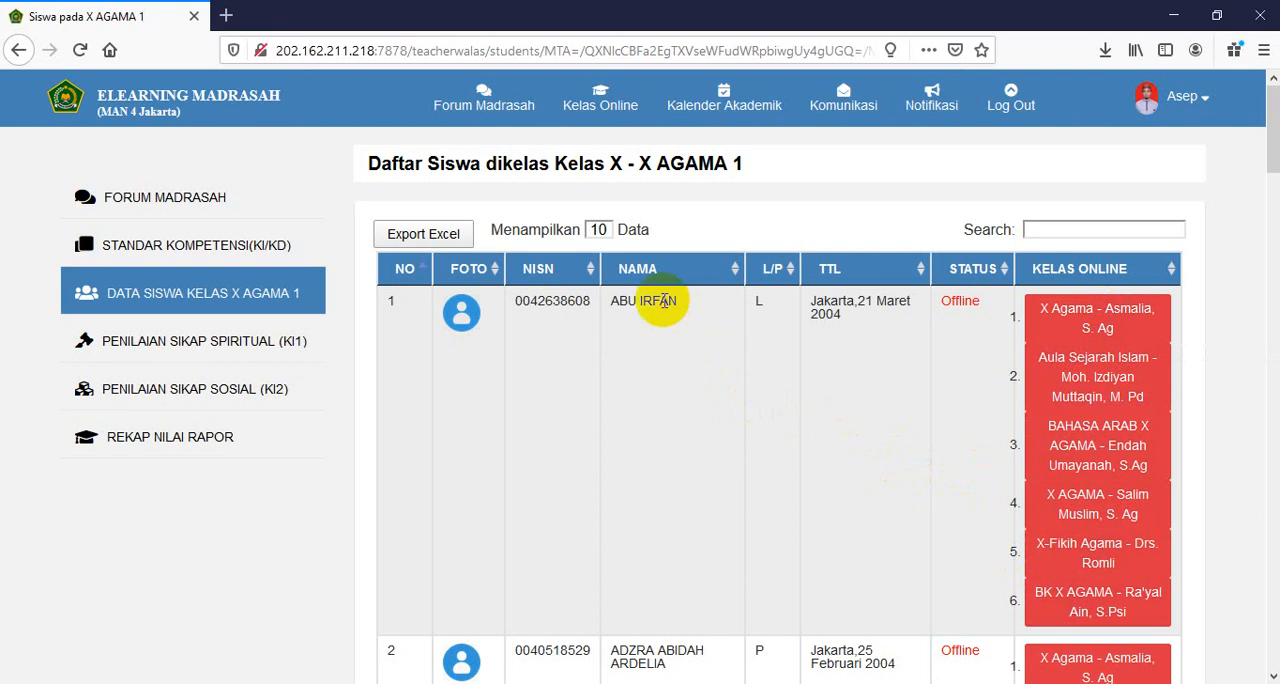
pyautogui.click(1086, 330)
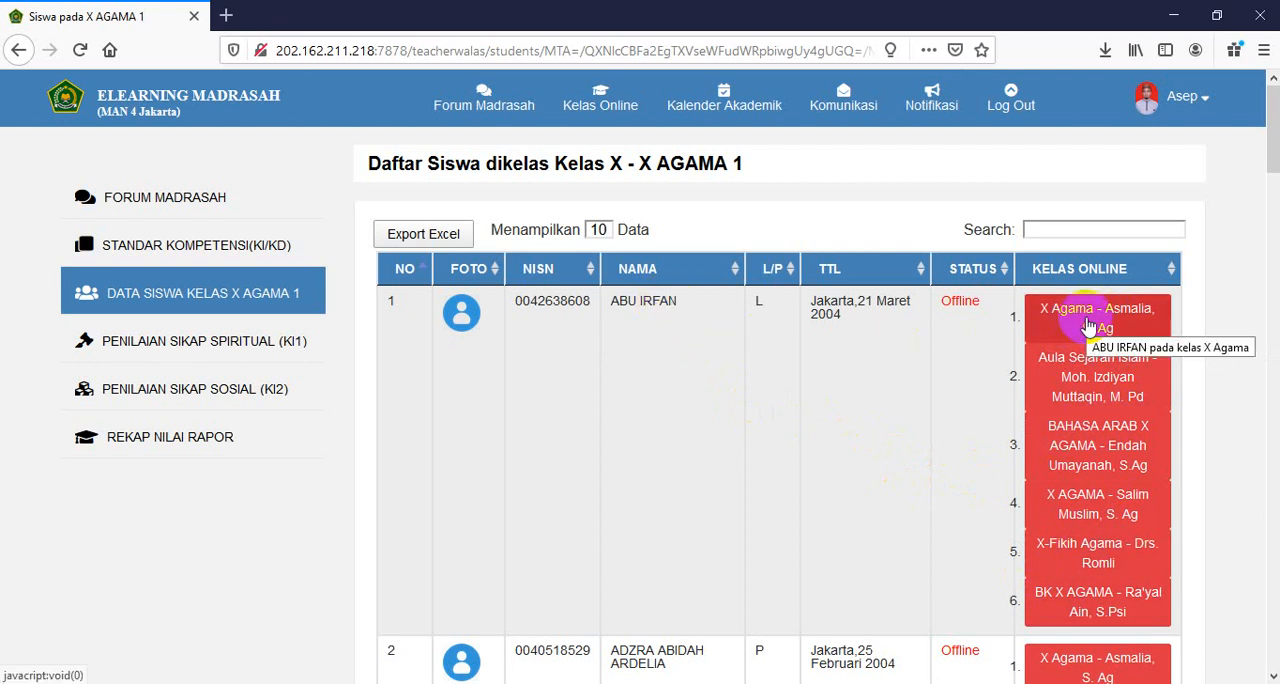
# - Review the class info, Absensi Mapel and Jurnal Guru of the first student's X Agama online class, and close its details
pyautogui.click(1088, 330)
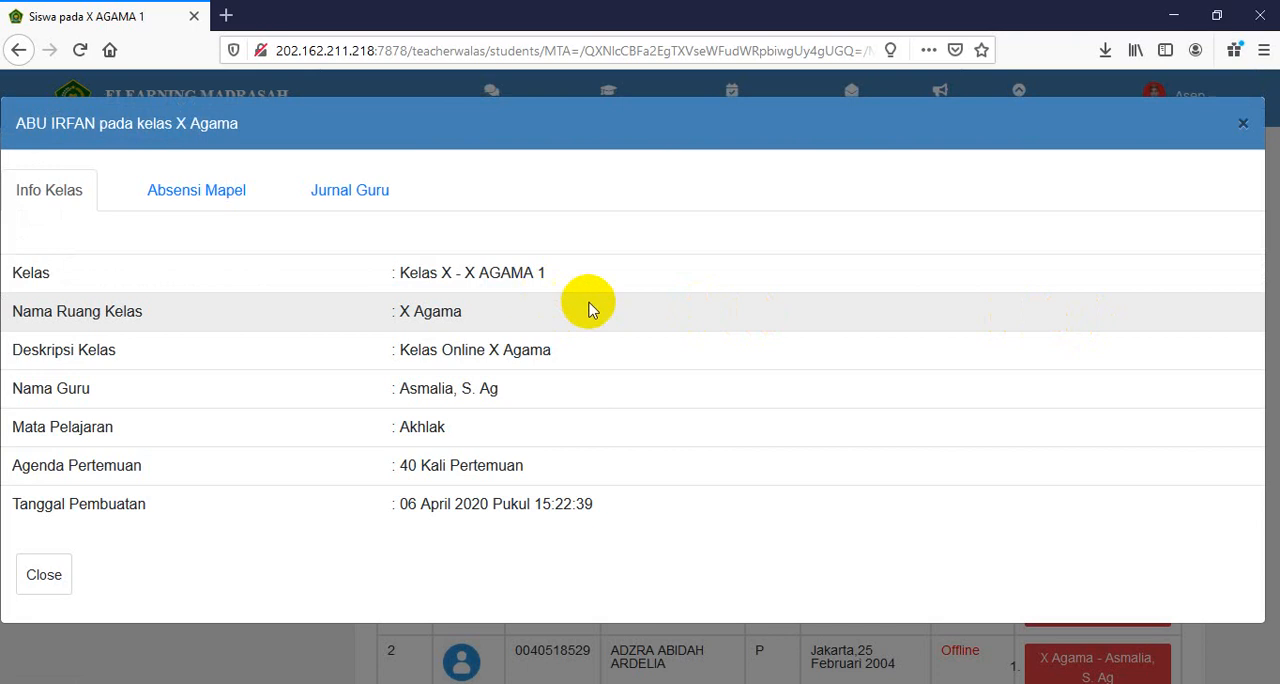
pyautogui.click(197, 196)
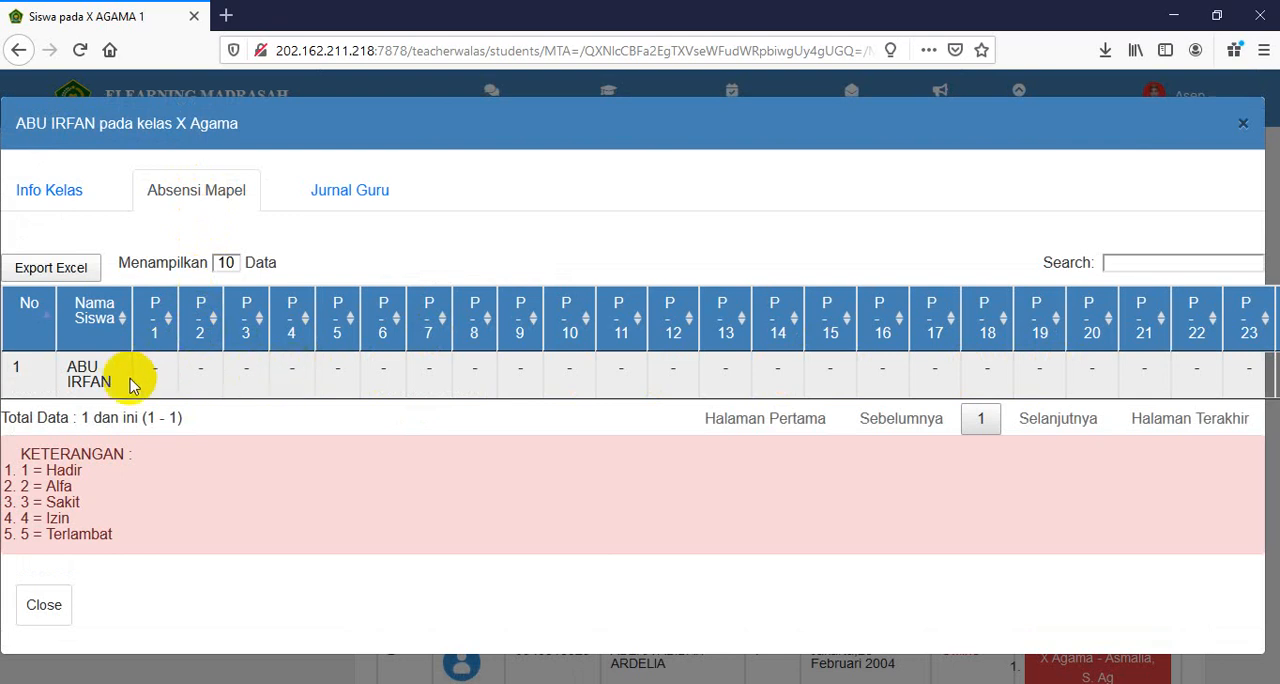
pyautogui.click(337, 194)
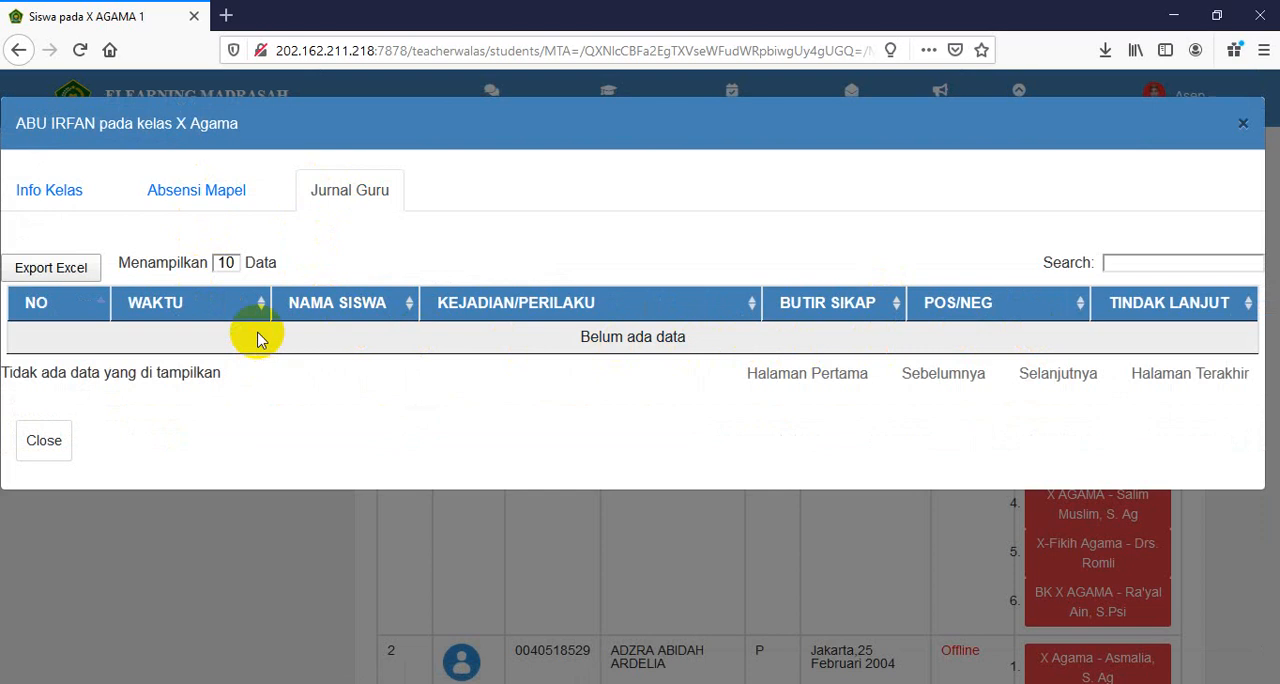
pyautogui.click(1245, 126)
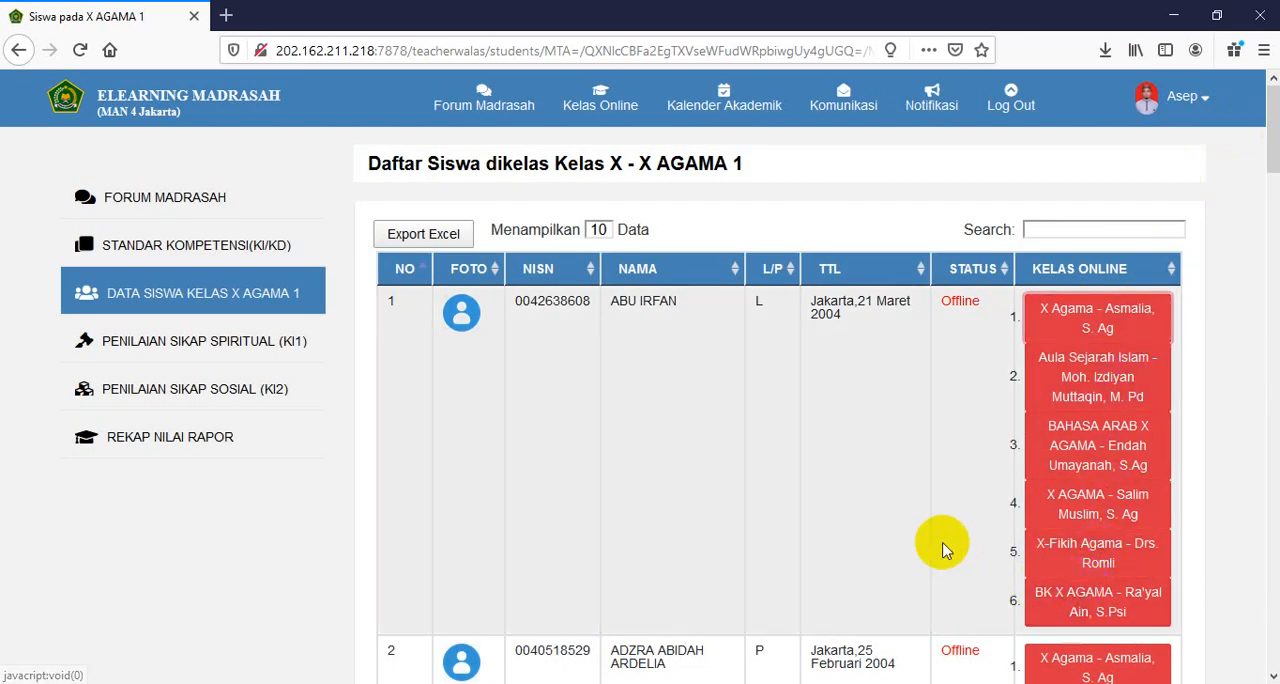
# - Review the Absensi Mapel and Jurnal Guru of the first student's BK X AGAMA online class, and close its details
pyautogui.click(1080, 612)
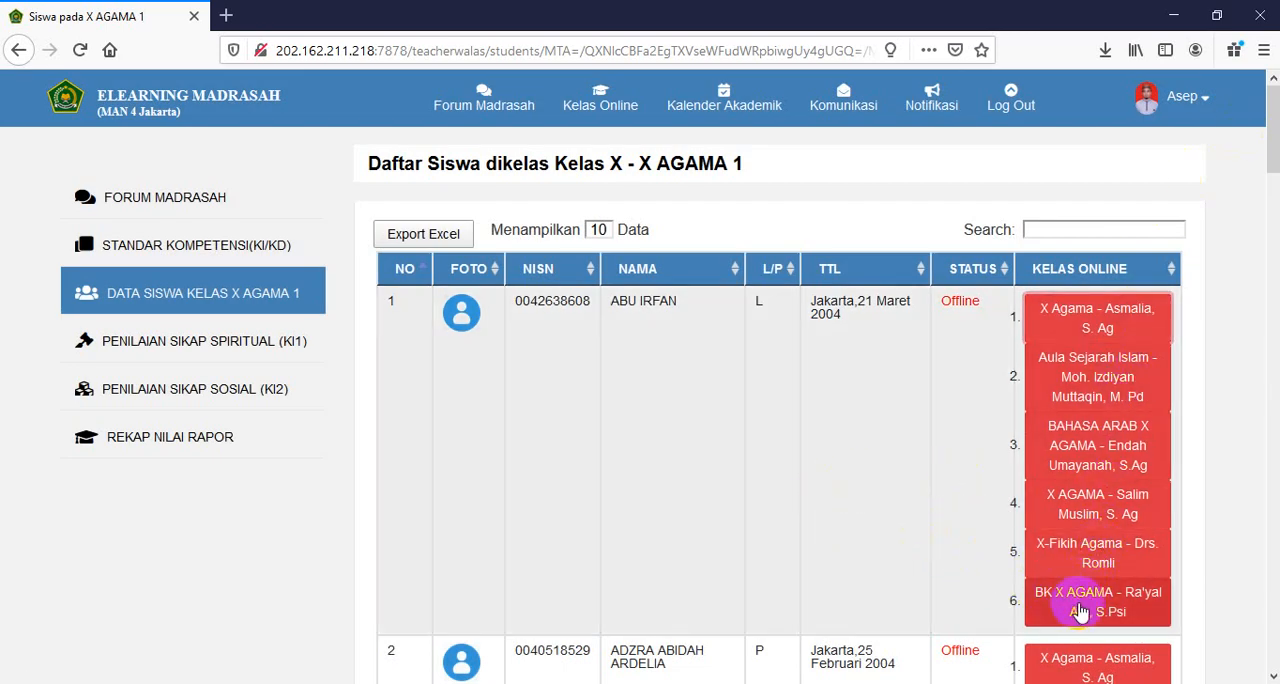
pyautogui.click(1082, 605)
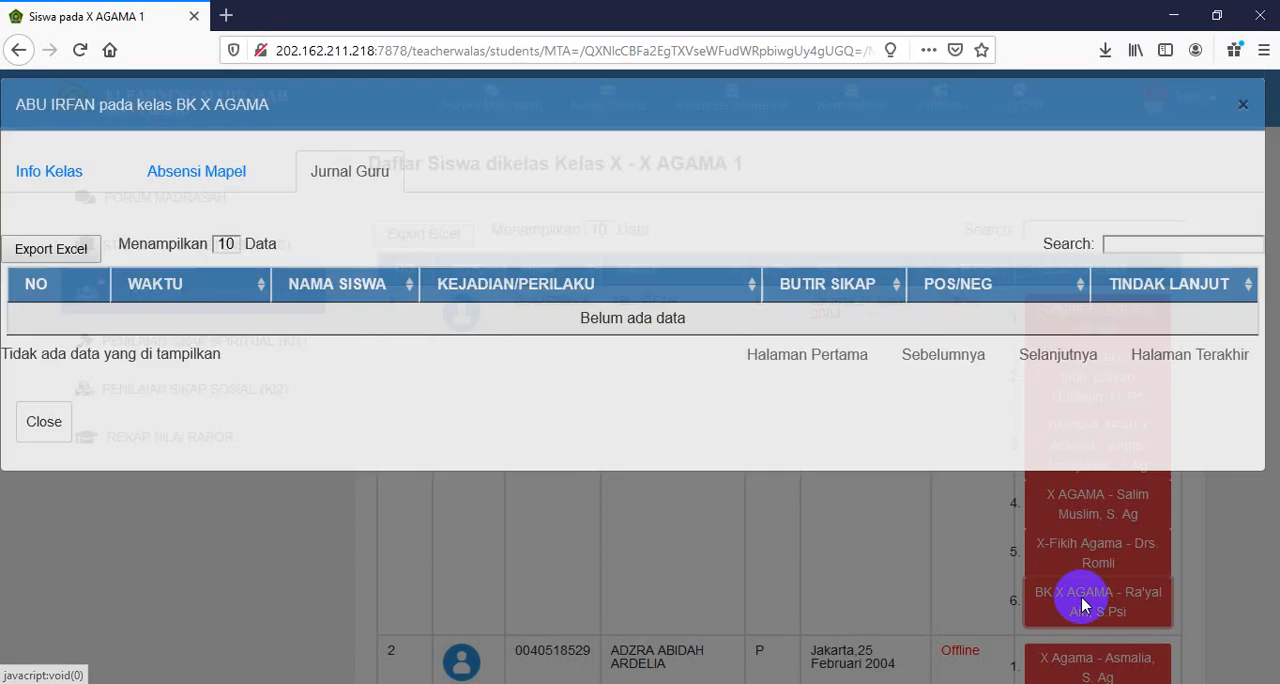
pyautogui.click(210, 198)
pyautogui.click(355, 192)
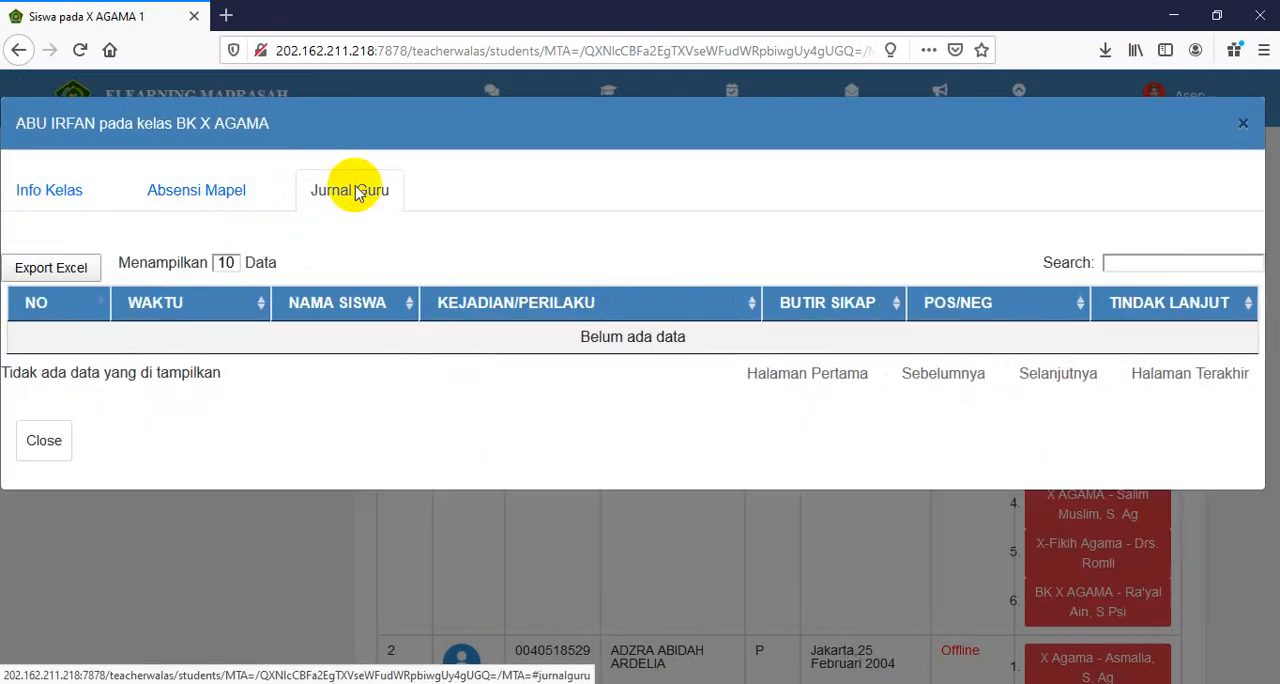
pyautogui.click(1244, 124)
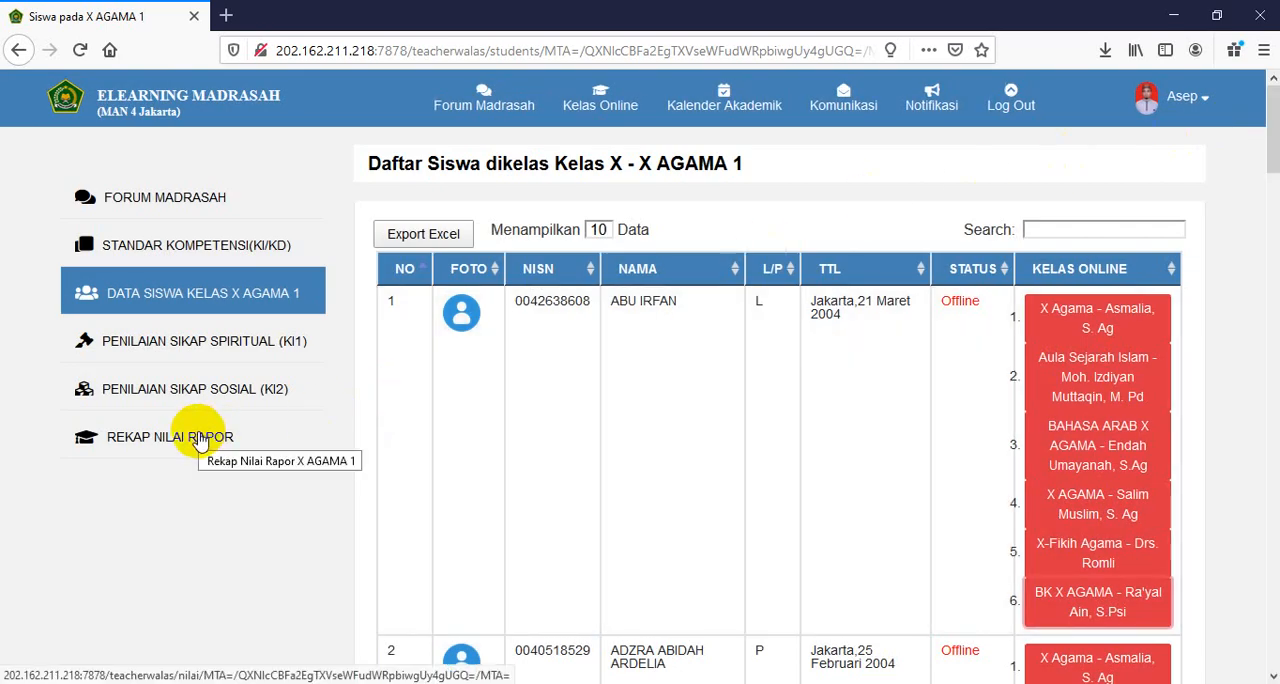
# - Open Rekap Nilai Rapor for X AGAMA 1 and look through the students' Nilai Akhir table
pyautogui.click(200, 440)
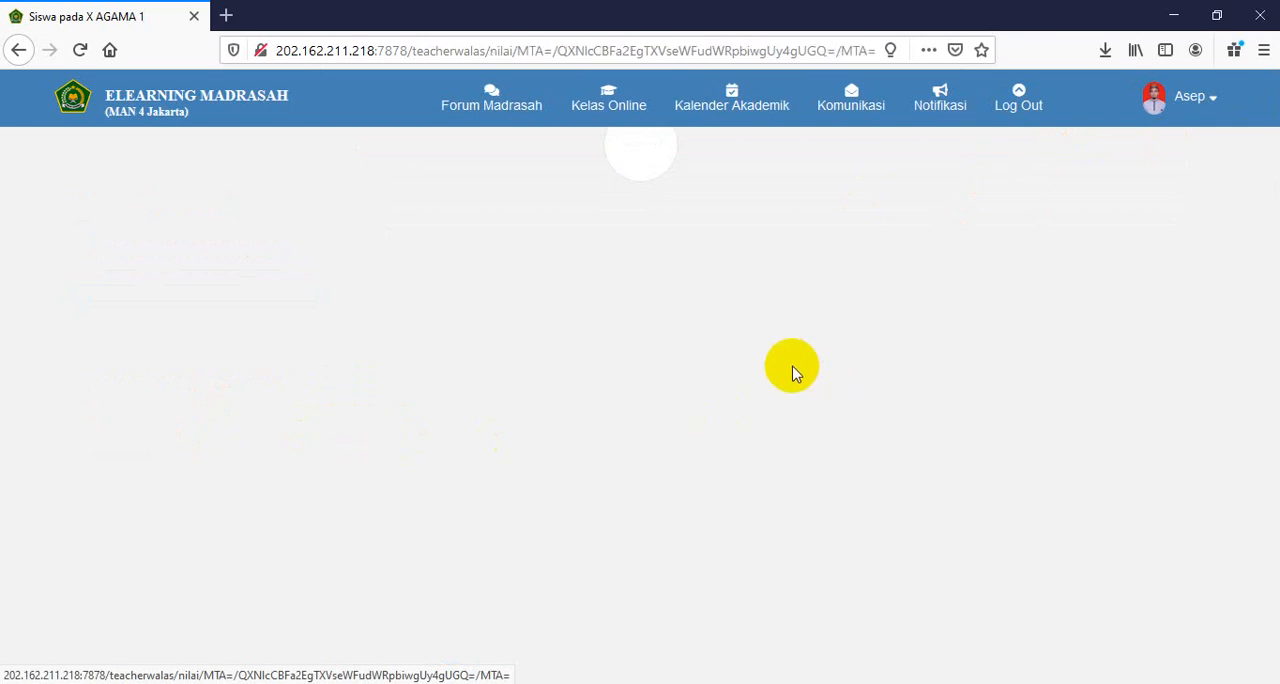
pyautogui.scroll(-2, 794, 369)
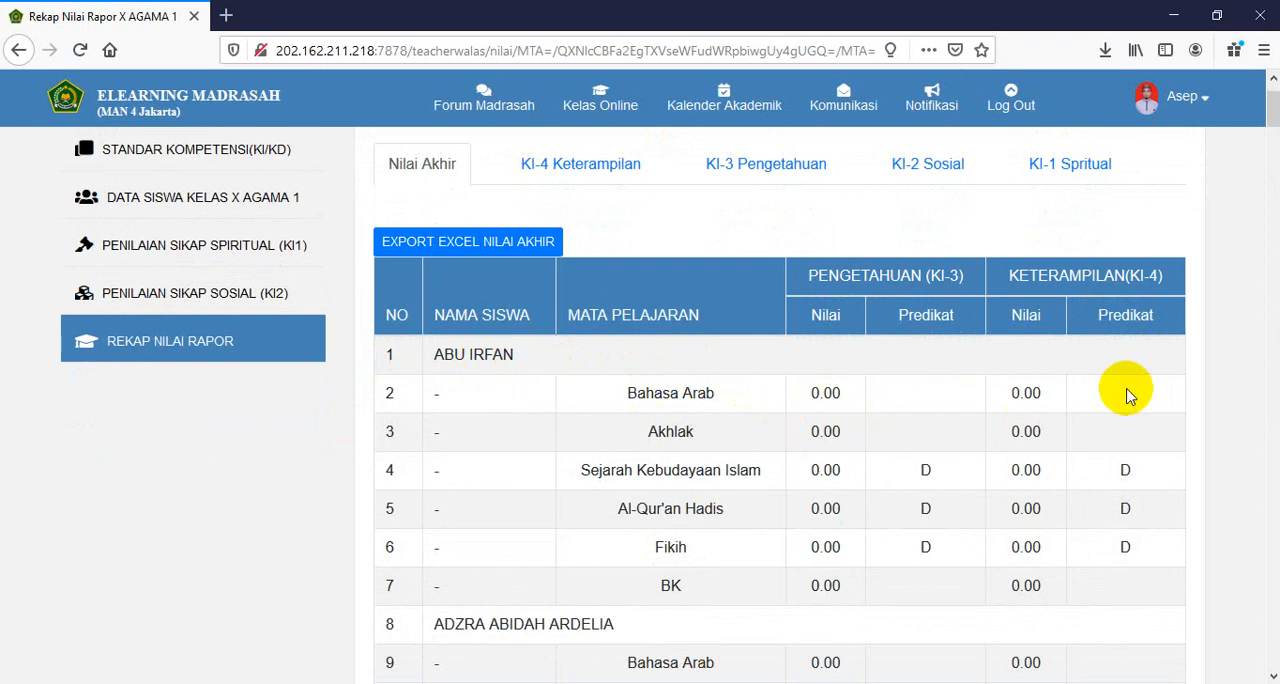
pyautogui.scroll(-4, 843, 449)
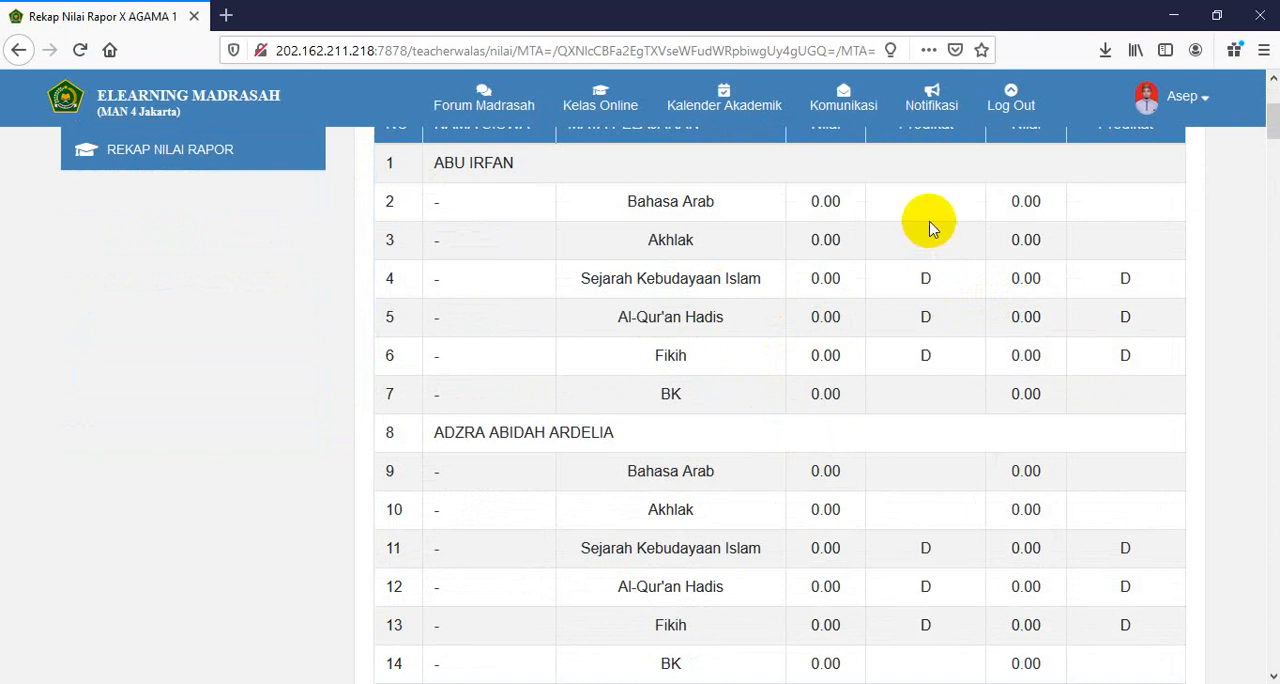
pyautogui.scroll(2, 929, 329)
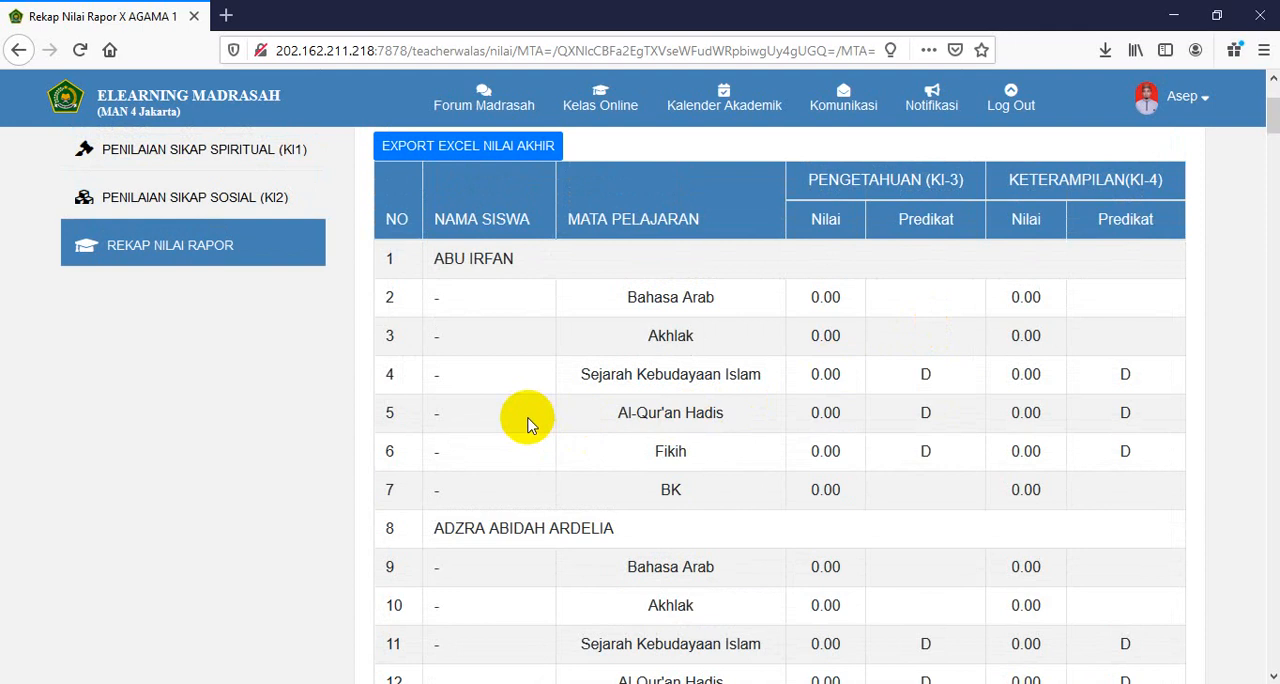
pyautogui.scroll(4, 528, 425)
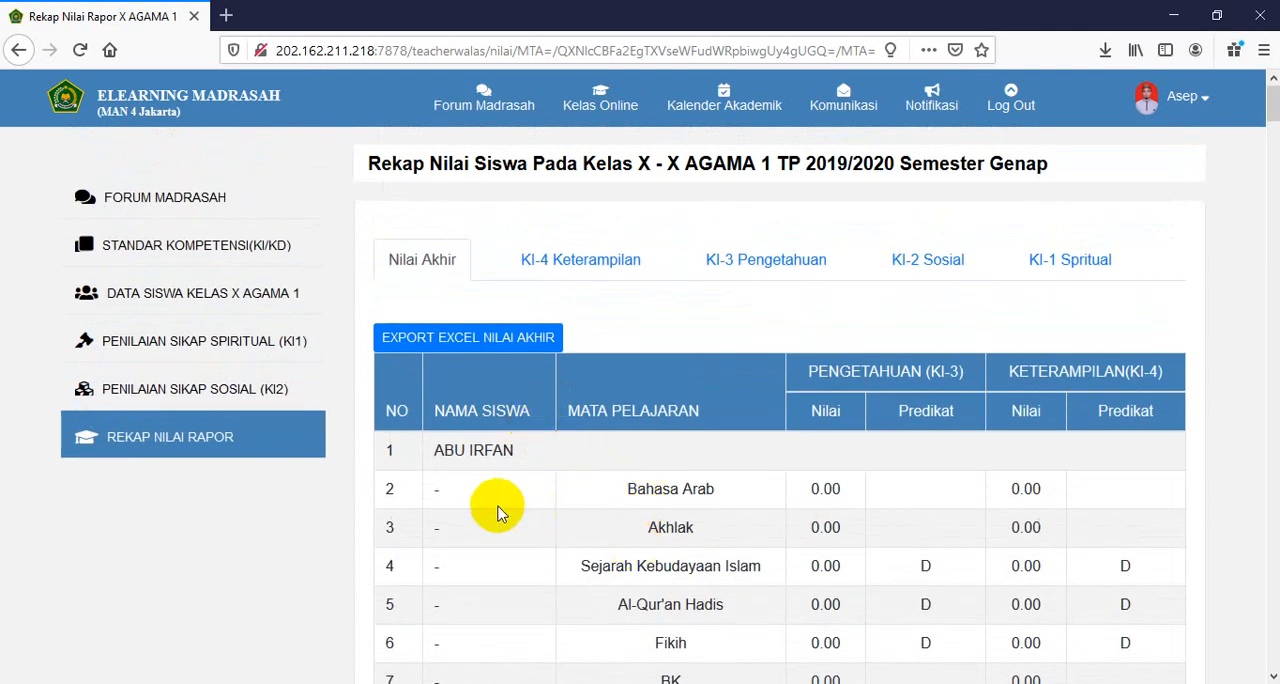
# - View the KI-4 Keterampilan, KI-3 Pengetahuan, KI-2 Sosial and KI-1 Spritual recaps of the class in turn
pyautogui.click(557, 265)
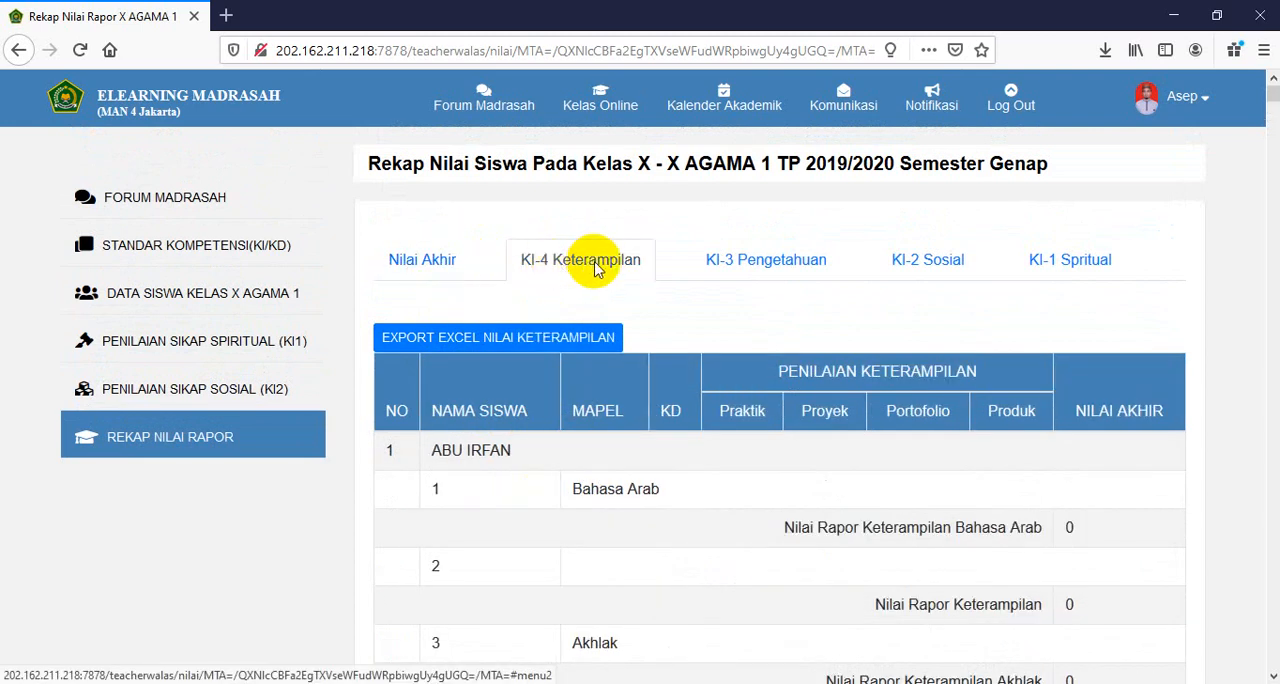
pyautogui.click(778, 267)
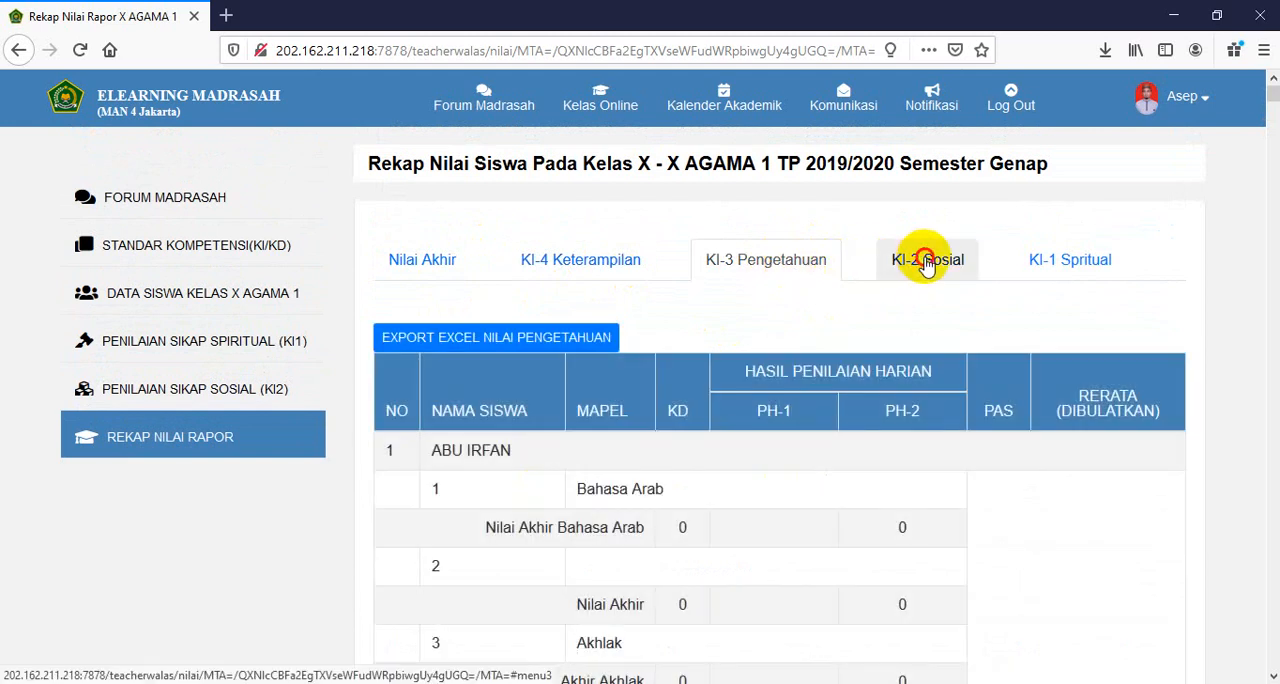
pyautogui.click(925, 264)
pyautogui.click(1041, 262)
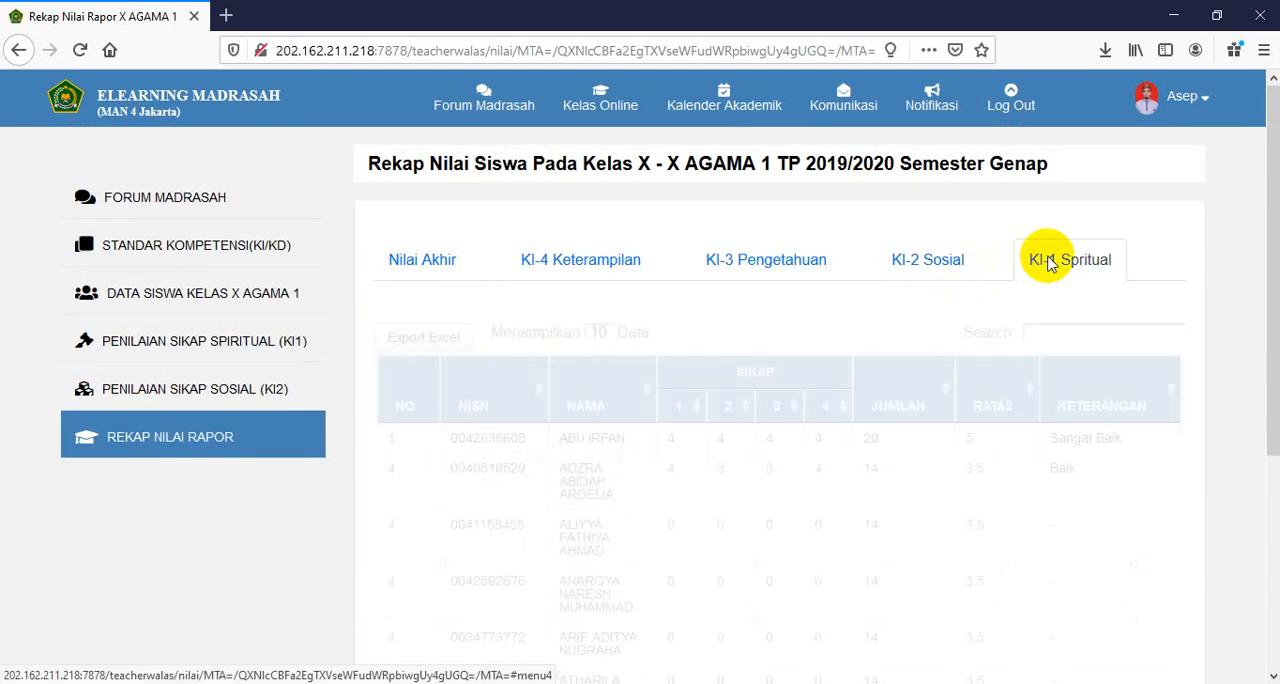